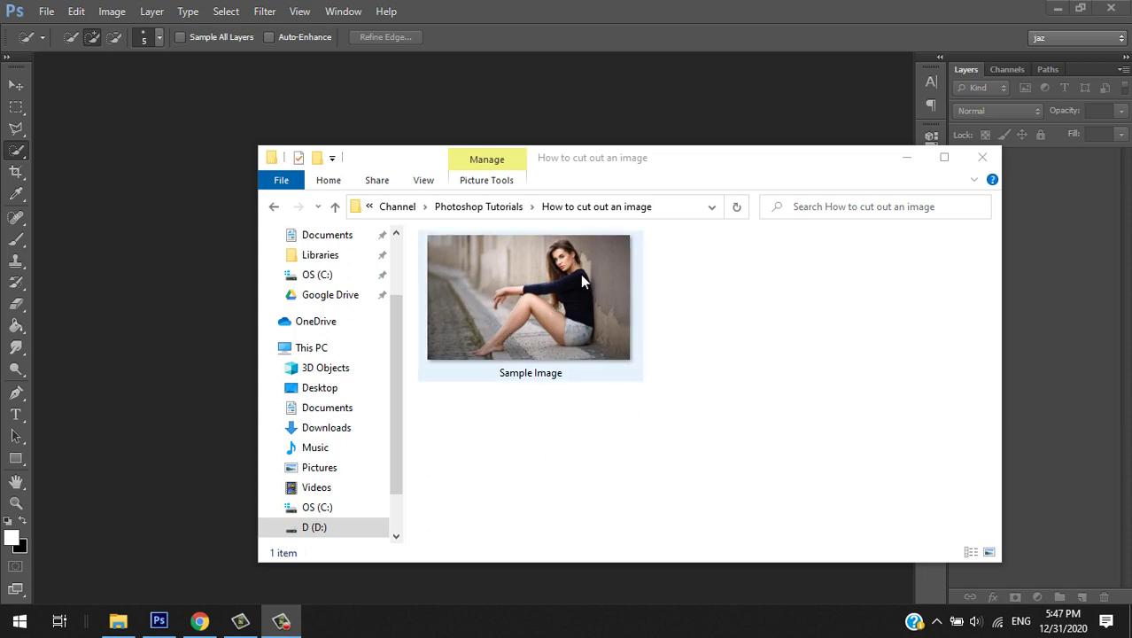
Select the 218 KB Sample Image file in the How to cut out an image folder
left_click(556, 335)
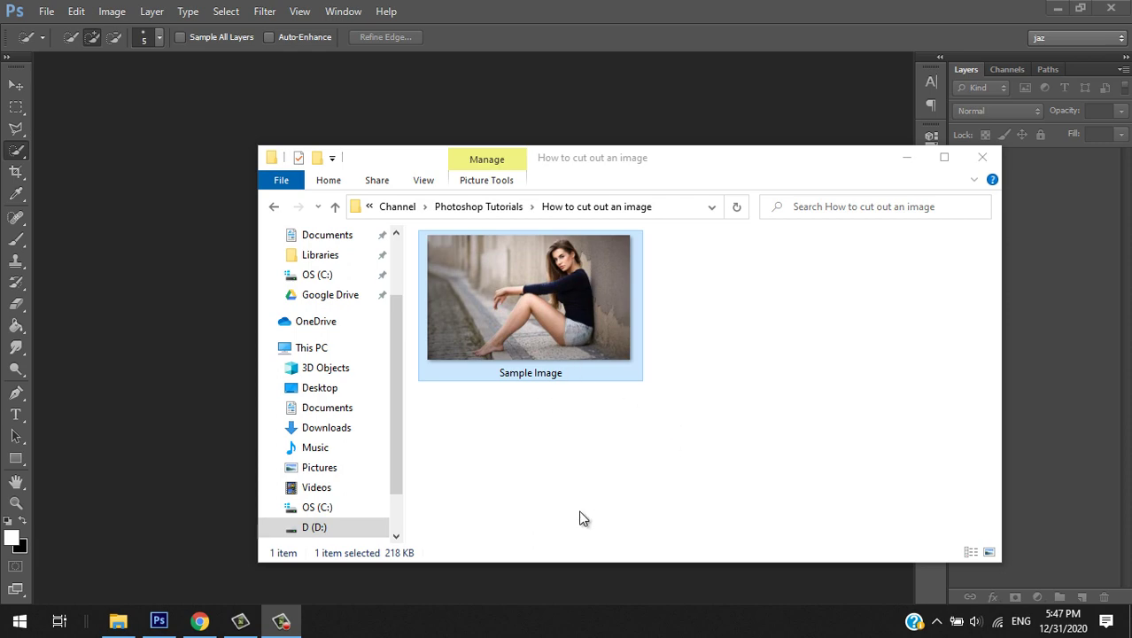
Open the 2000 × 1226 seated-woman wallpaper in a large preview from the 'free image of girl' results
left_click(200, 620)
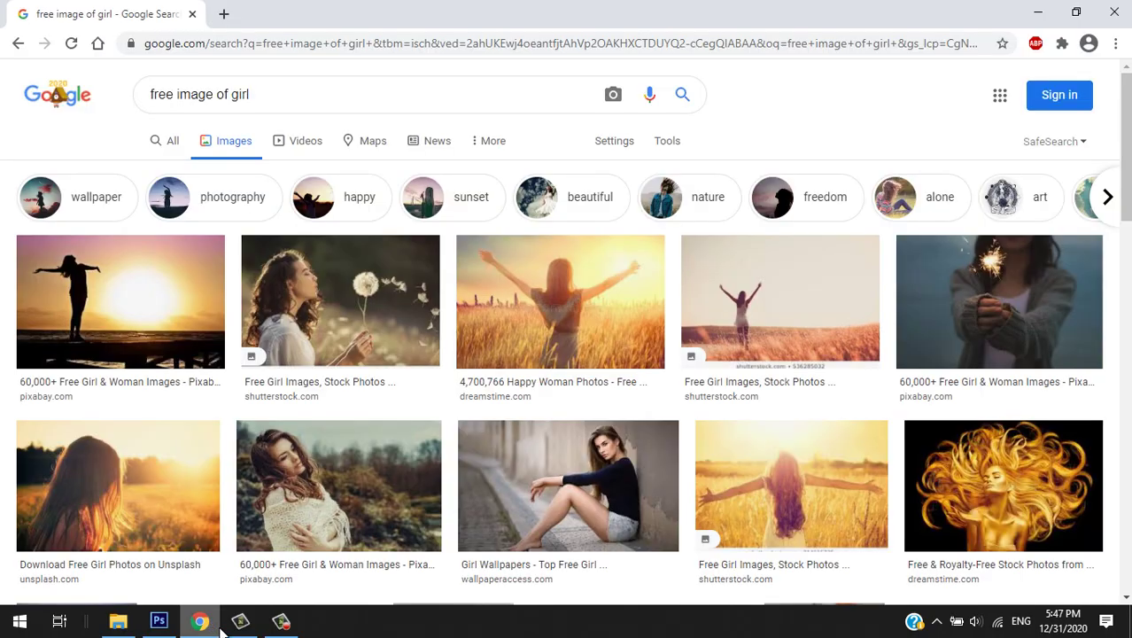
left_click(288, 98)
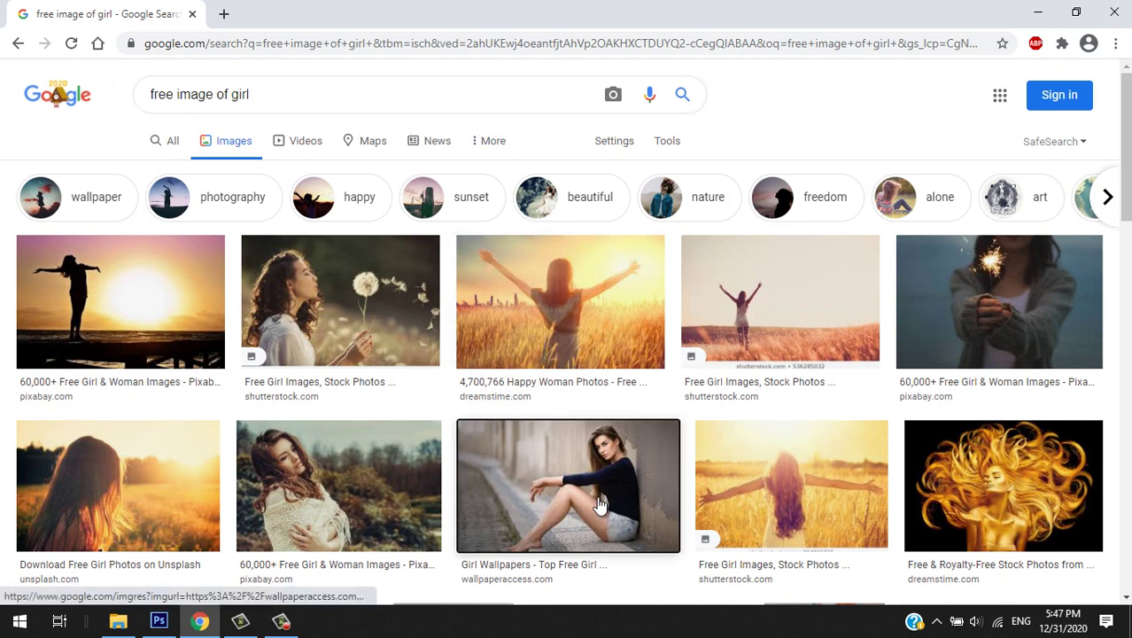
left_click(533, 451)
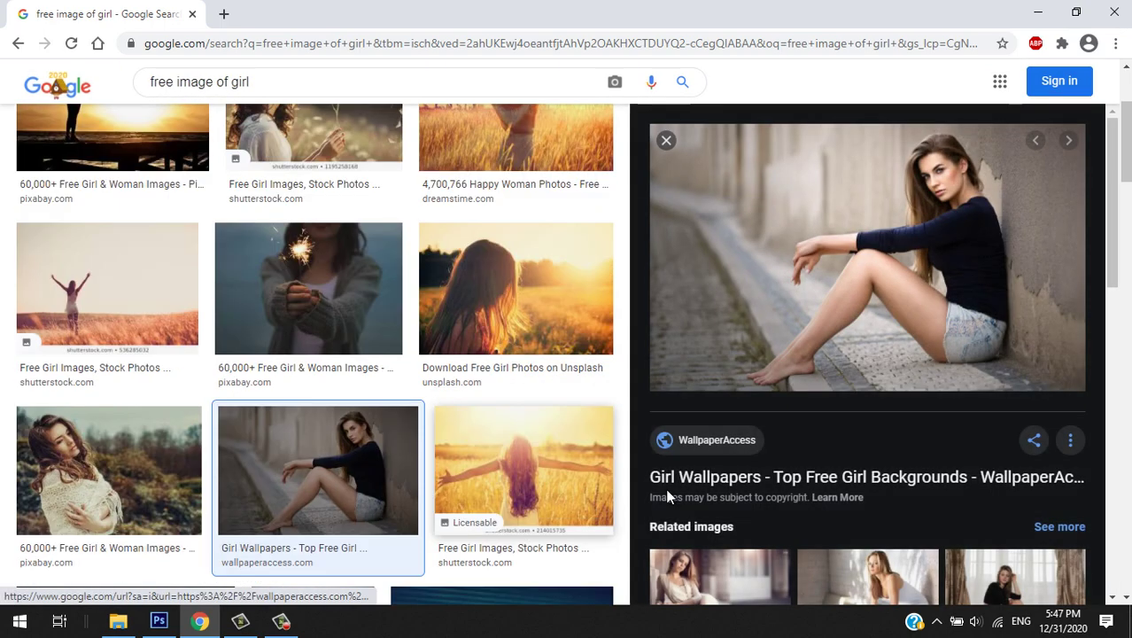
Try saving the preview image with Save image as, then cancel without saving
right_click(856, 272)
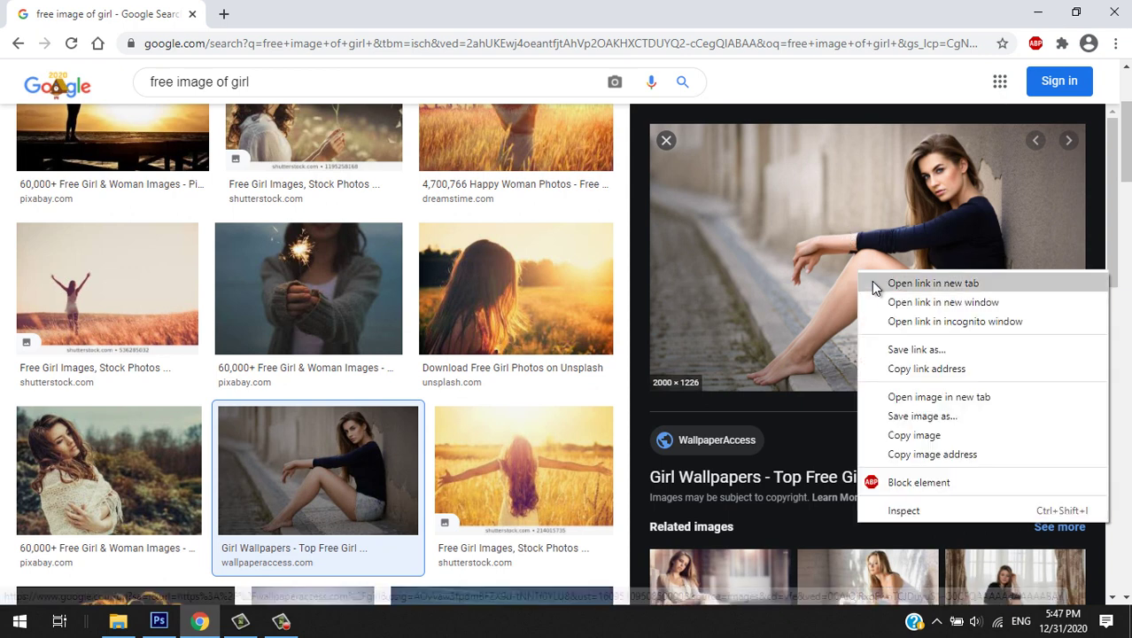
left_click(914, 350)
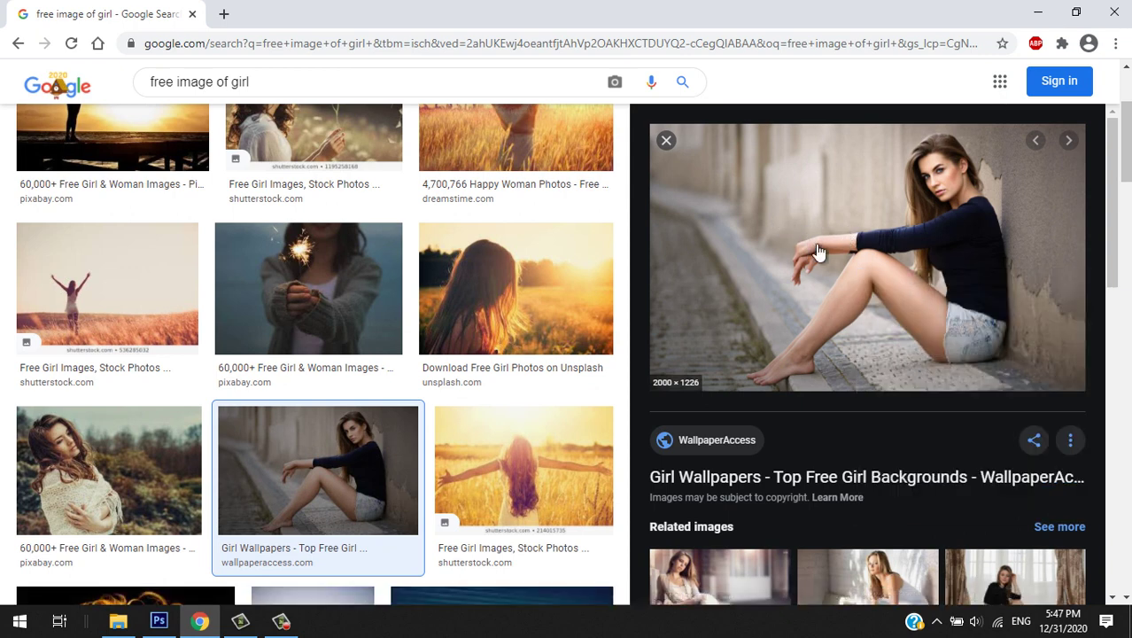
right_click(767, 219)
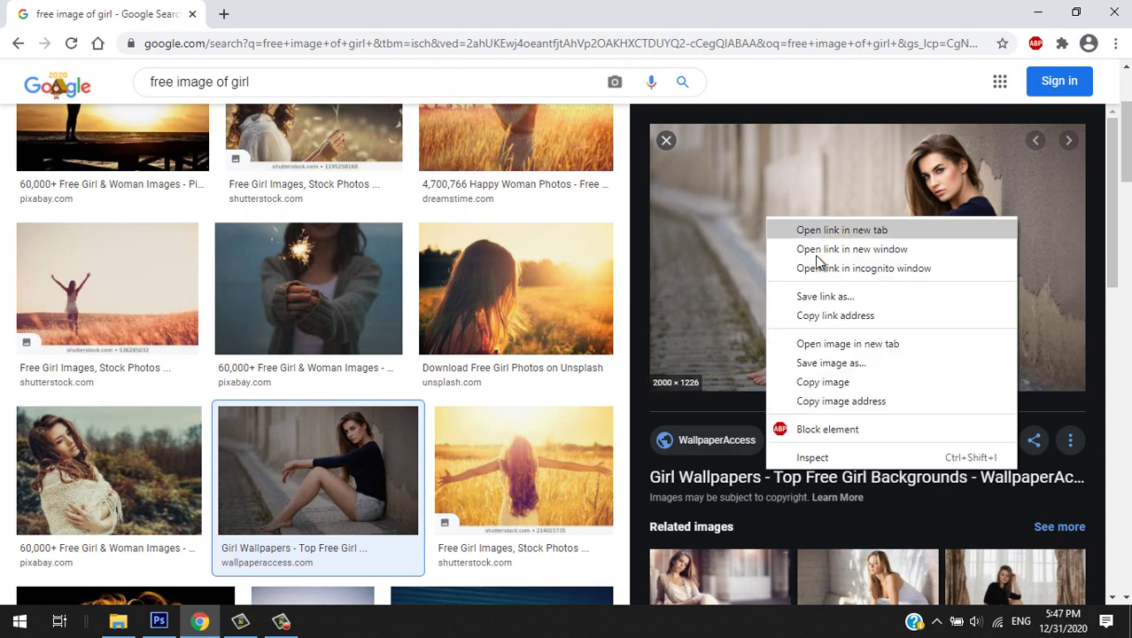
left_click(831, 363)
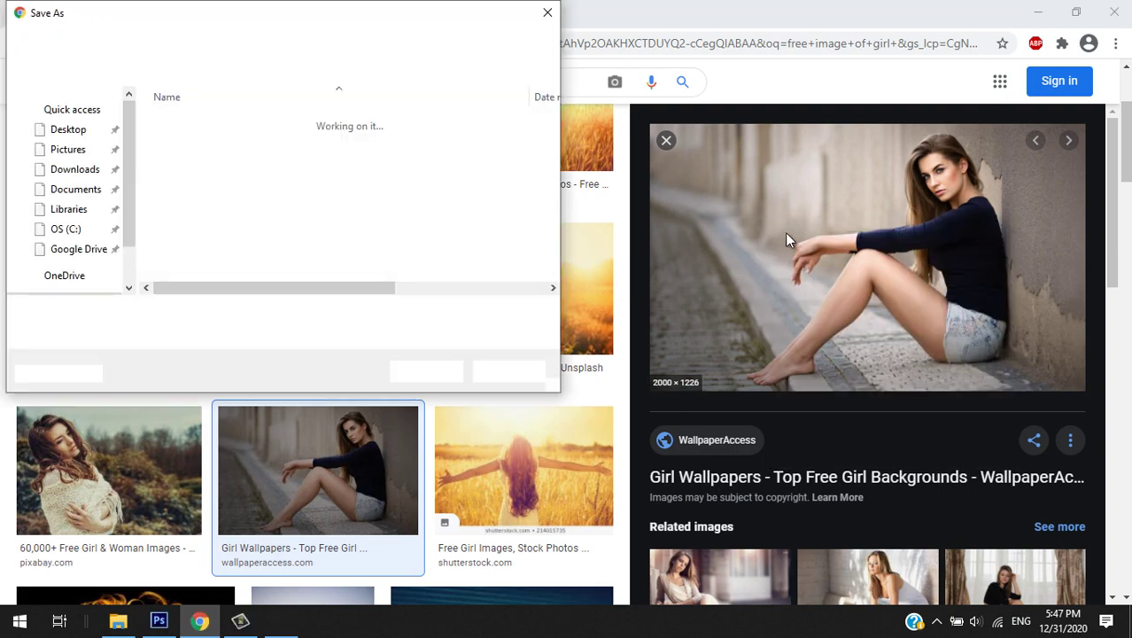
left_click(545, 9)
right_click(799, 237)
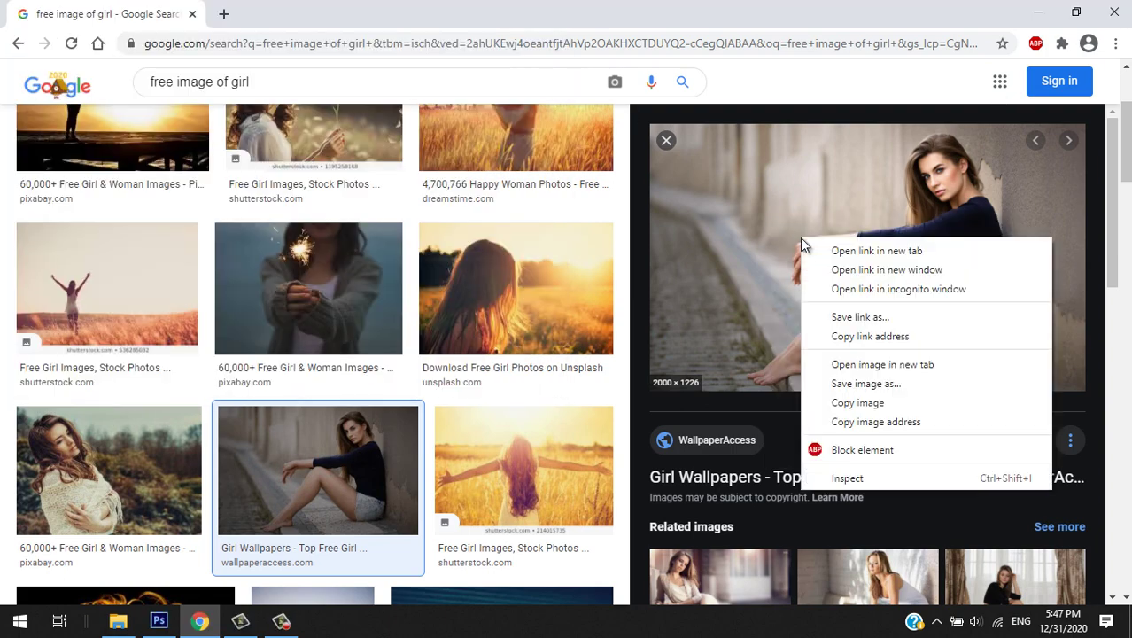
left_click(830, 377)
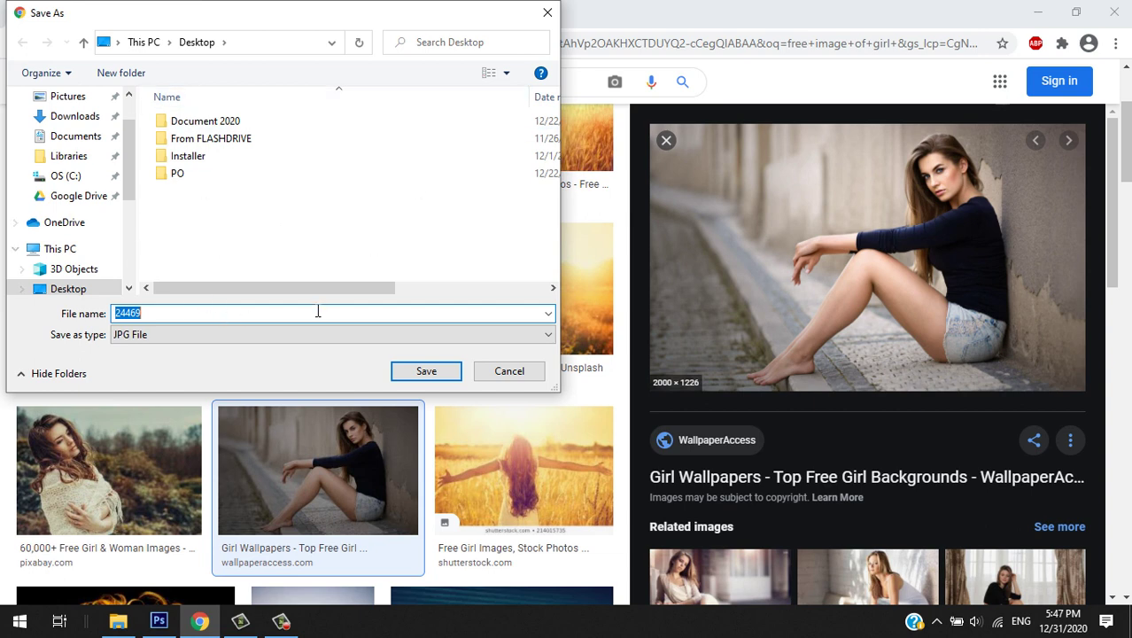
left_click(118, 620)
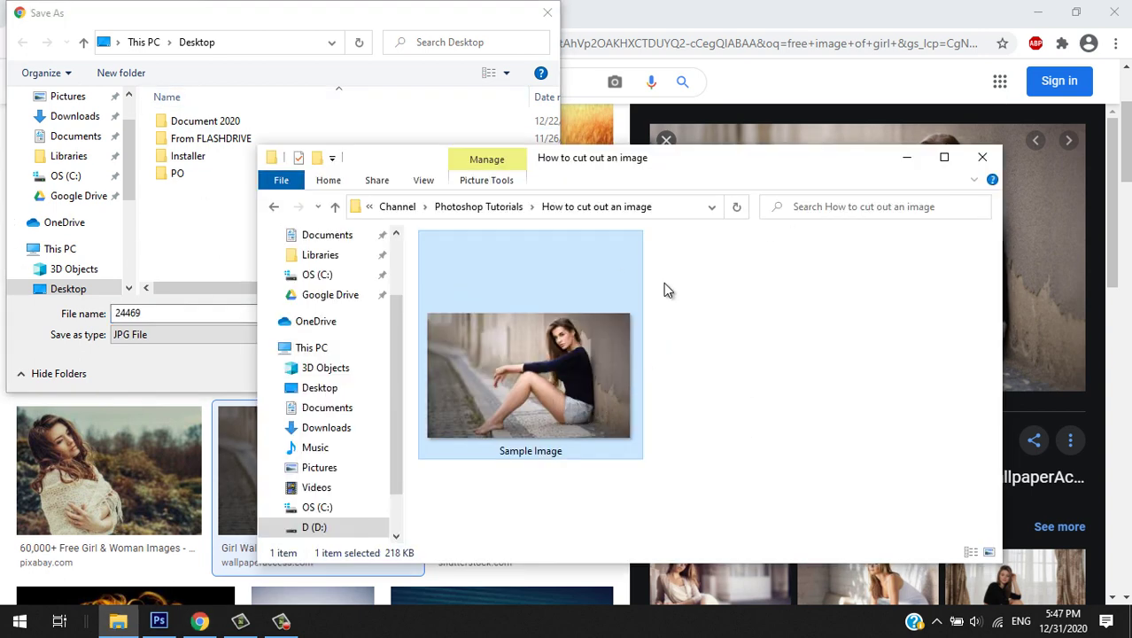
left_click(547, 12)
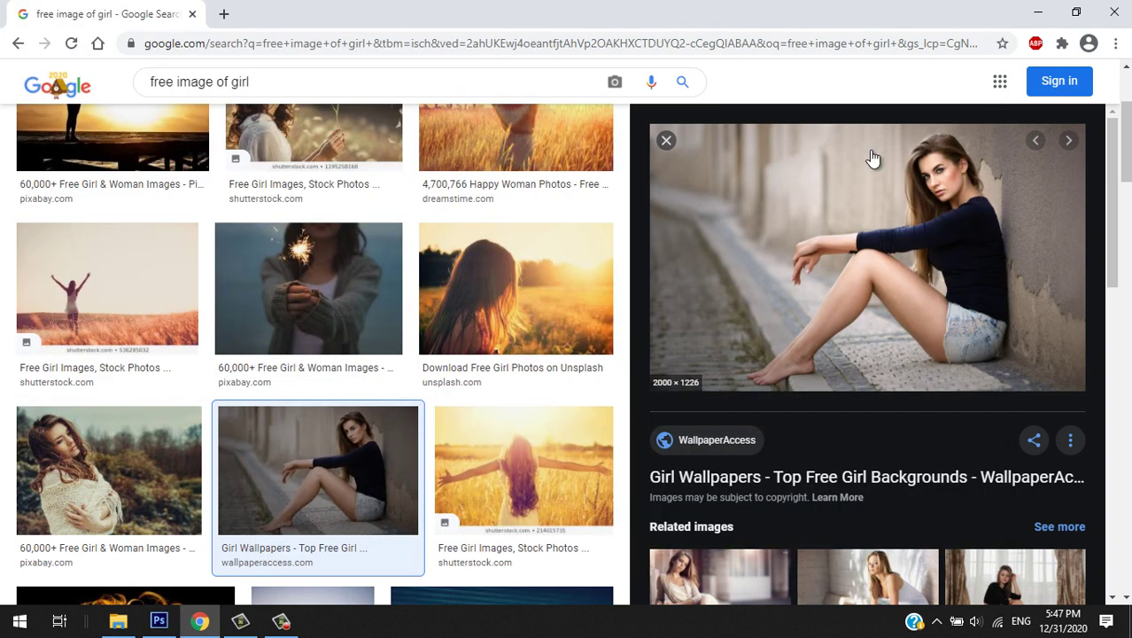
Hide the browser, move the Explorer window aside and drop Sample Image into Photoshop
left_click(1037, 12)
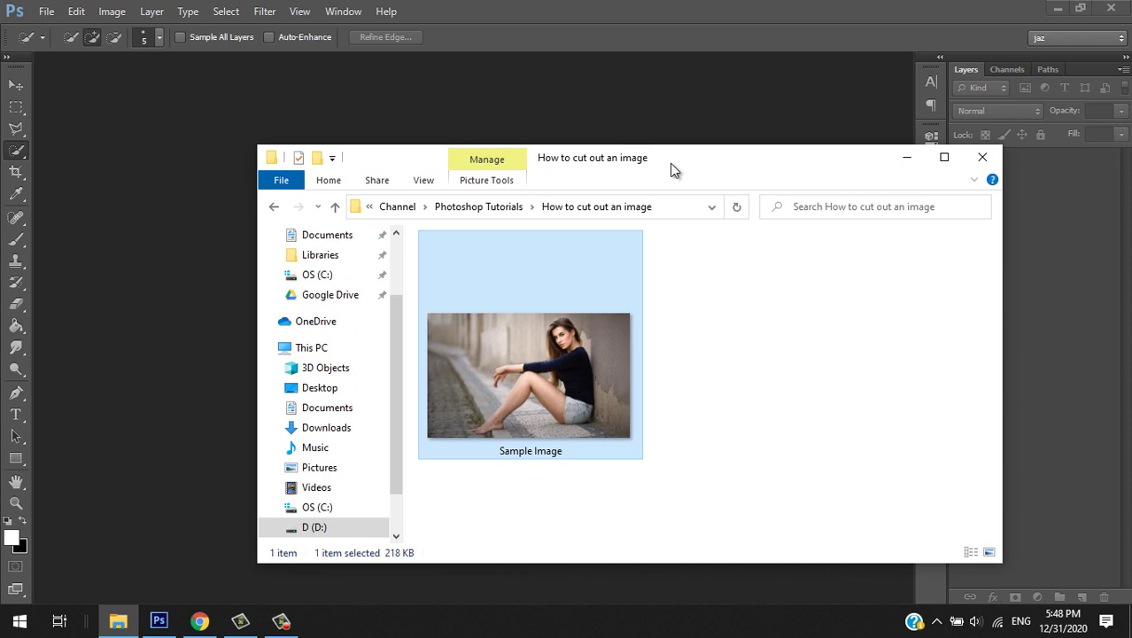
left_click_drag(625, 170, 806, 164)
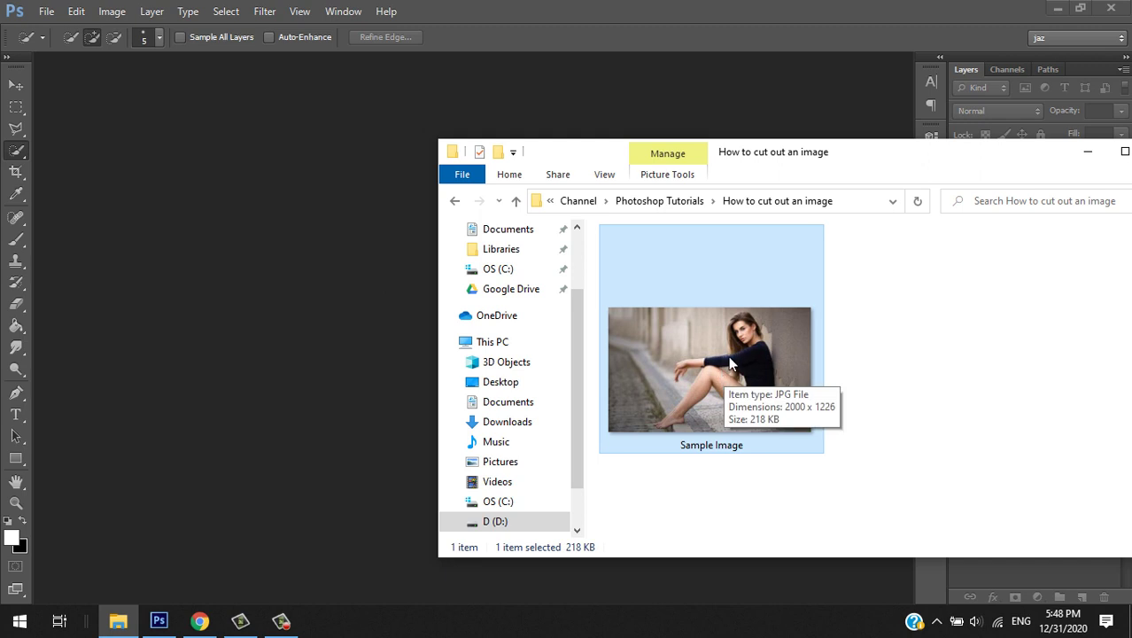
left_click_drag(728, 355, 350, 361)
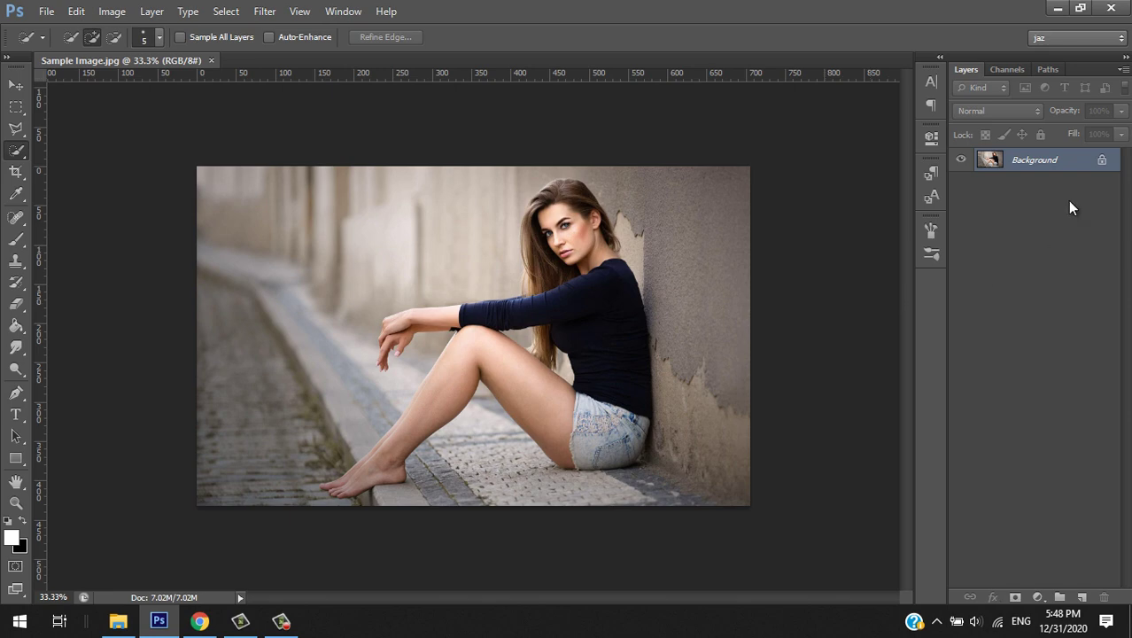
Convert the locked Background into Layer 0 and fit the photo on screen
double_click(1103, 165)
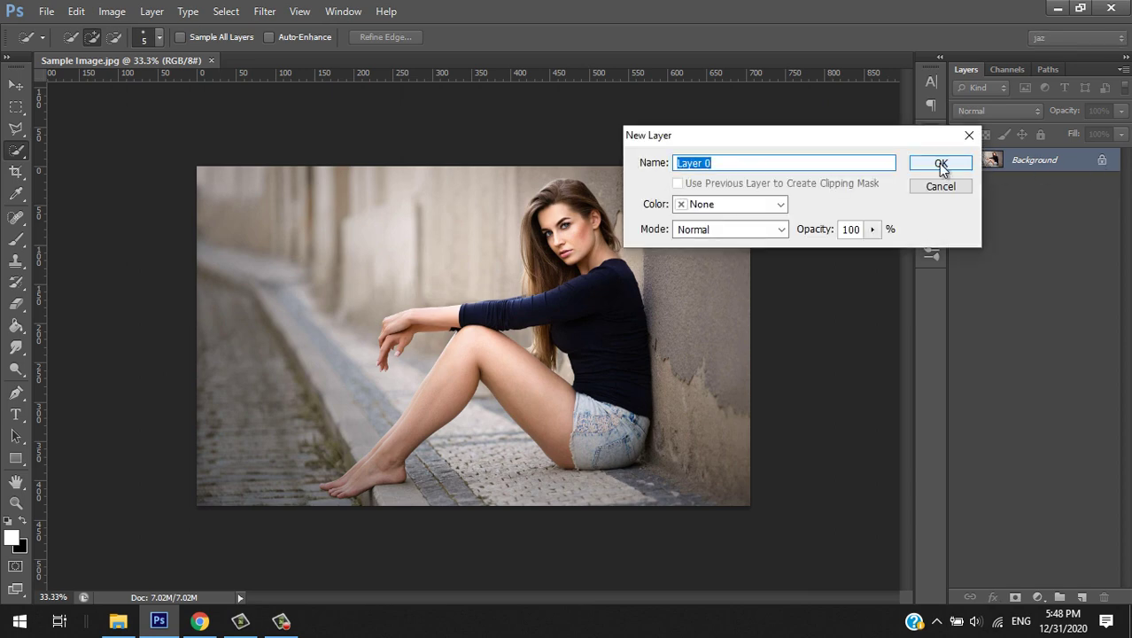
left_click(940, 165)
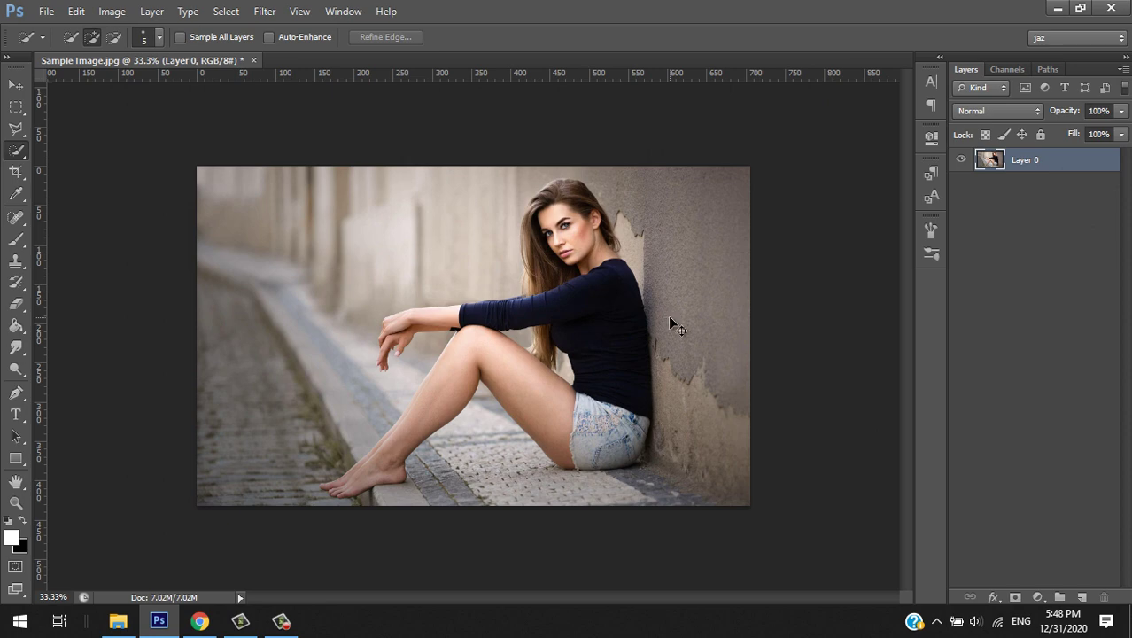
key("ctrl+0")
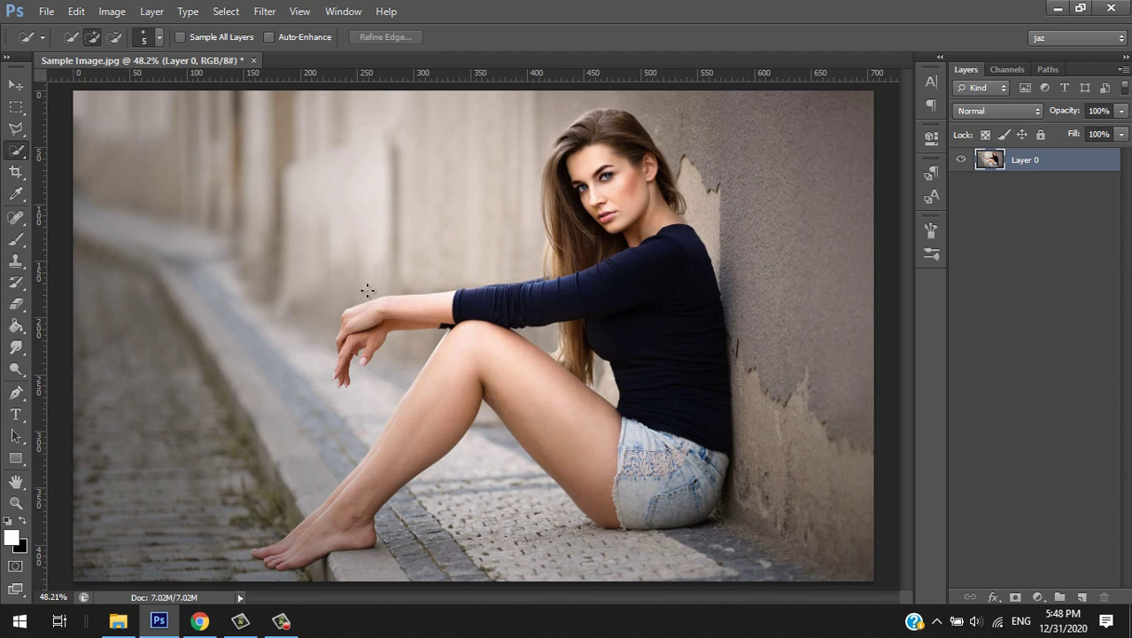
Switch the lasso group to the Polygonal Lasso tool
right_click(16, 155)
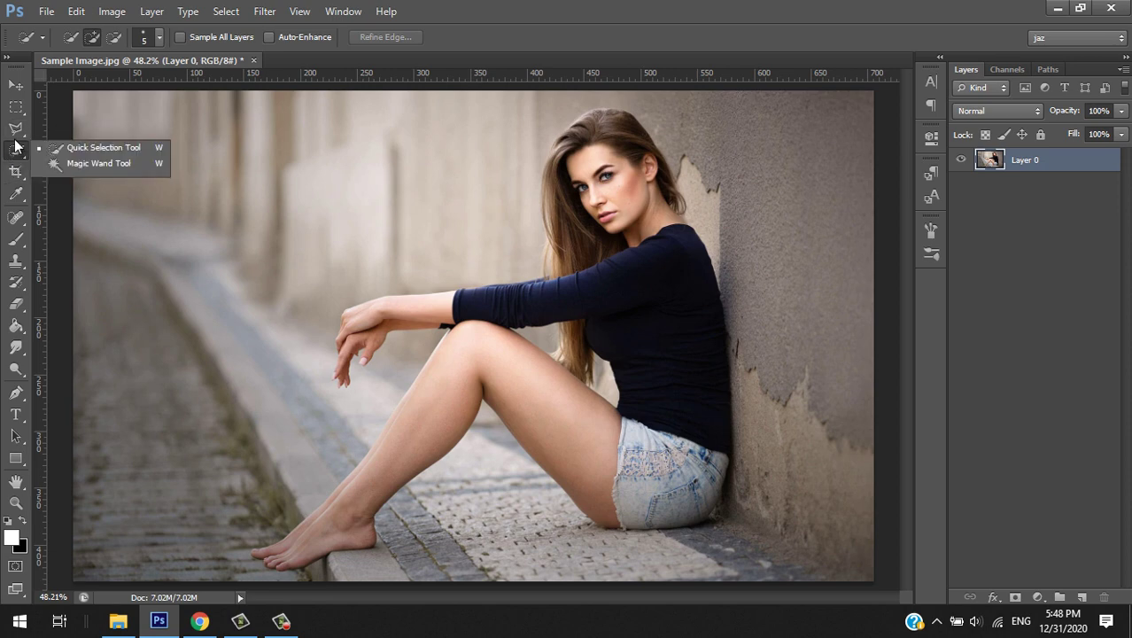
left_click(15, 130)
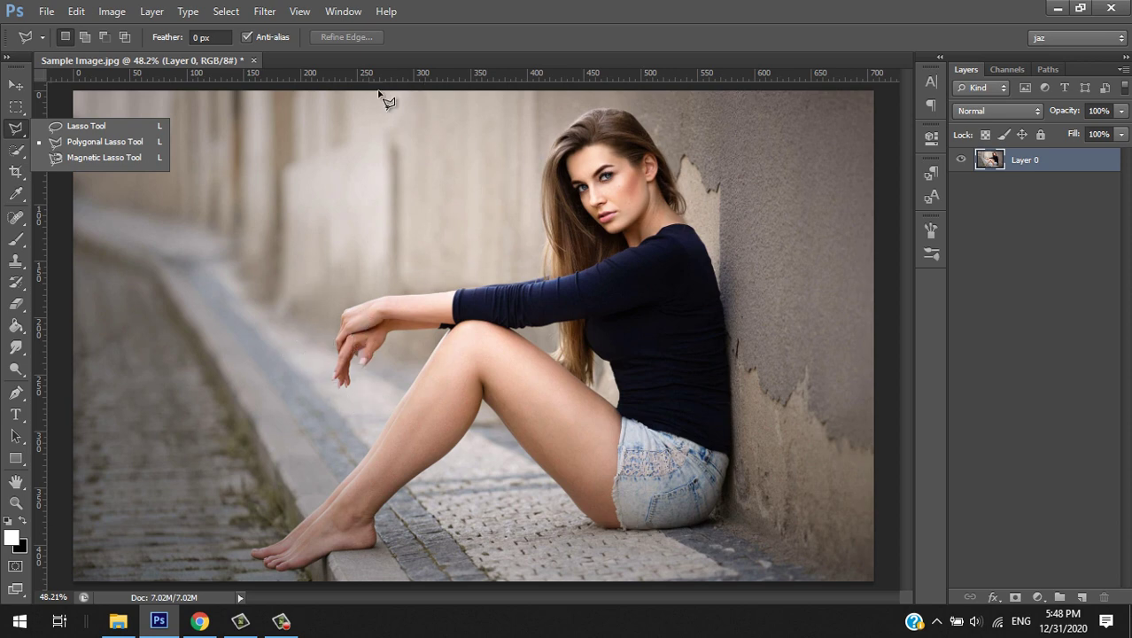
left_click(489, 31)
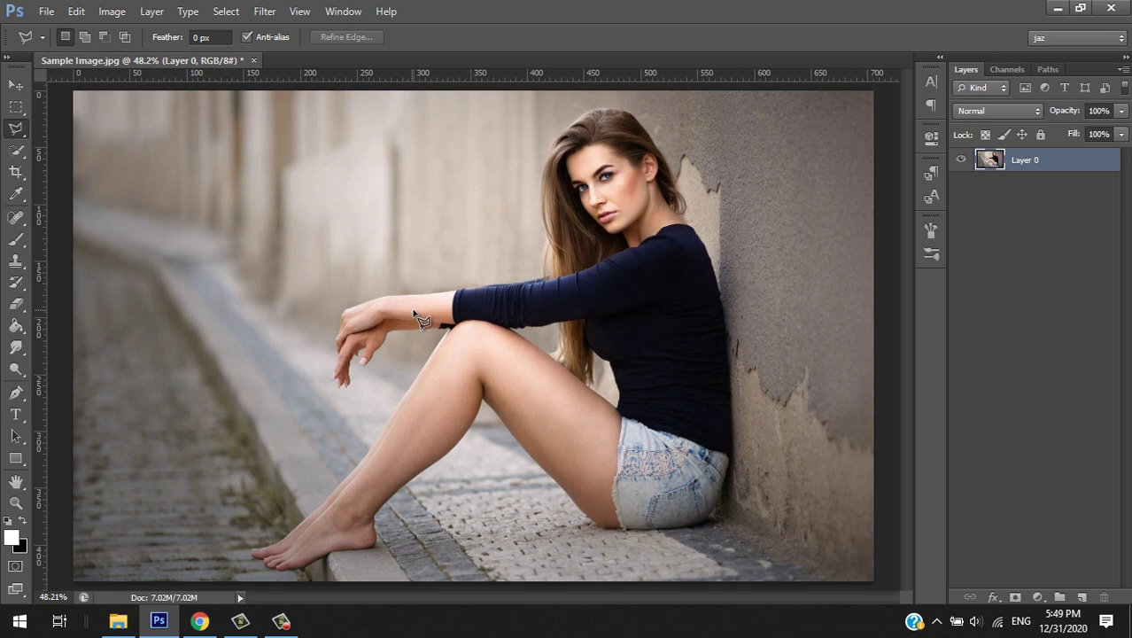
Zoom to 50% and switch to the Magnetic Lasso (Width 10 px, Contrast 10%, Frequency 57)
key("ctrl+plus")
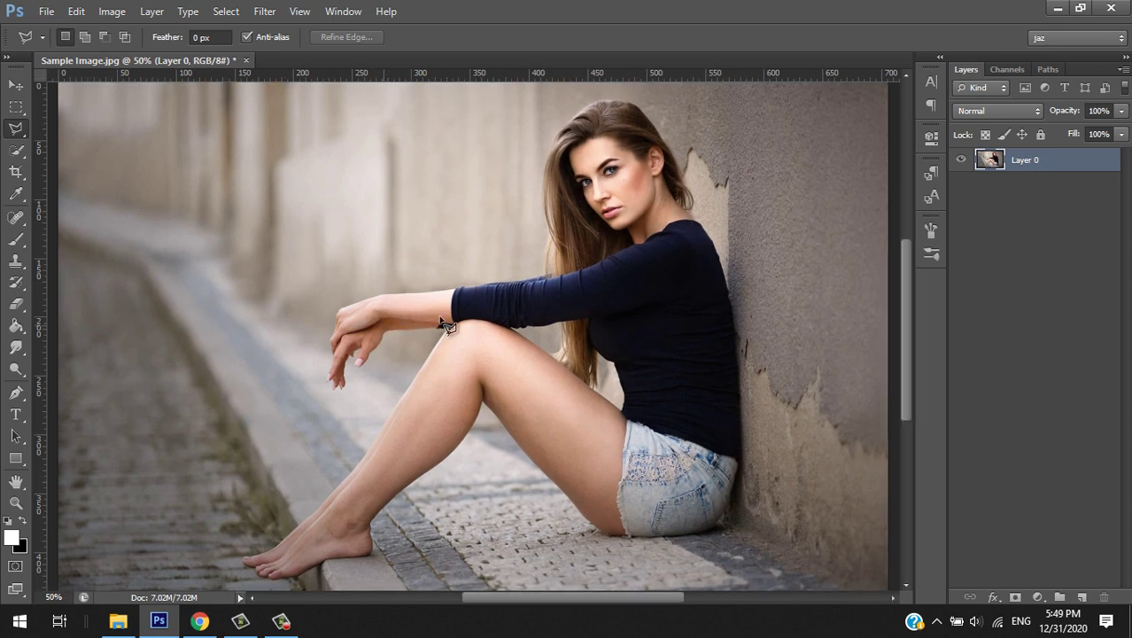
left_click_drag(905, 276, 911, 282)
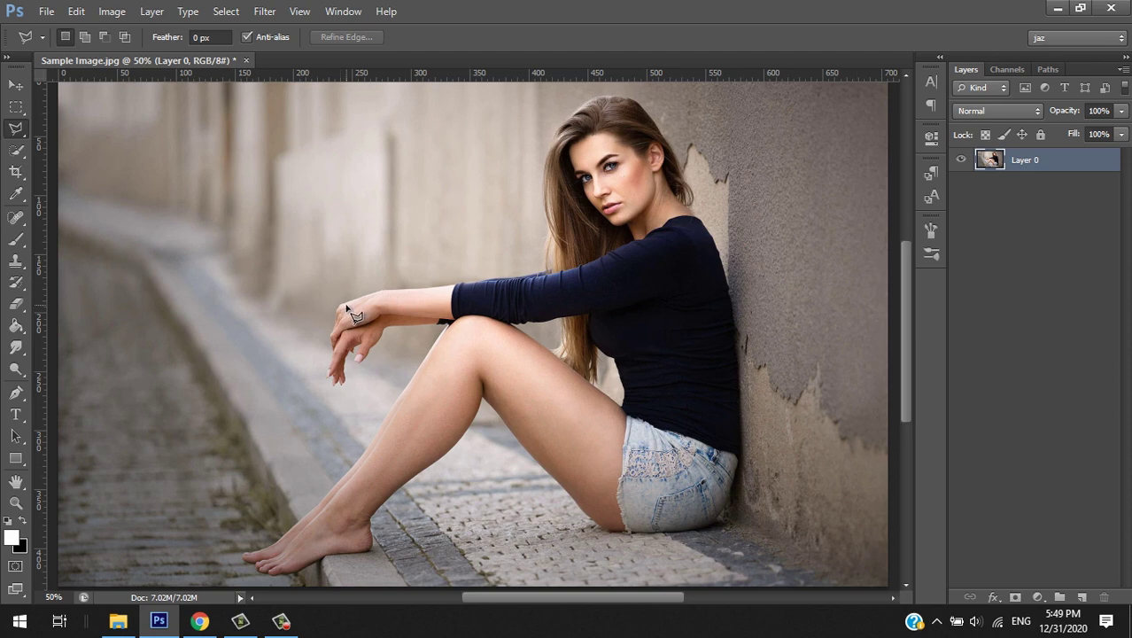
left_click(339, 304)
right_click(20, 131)
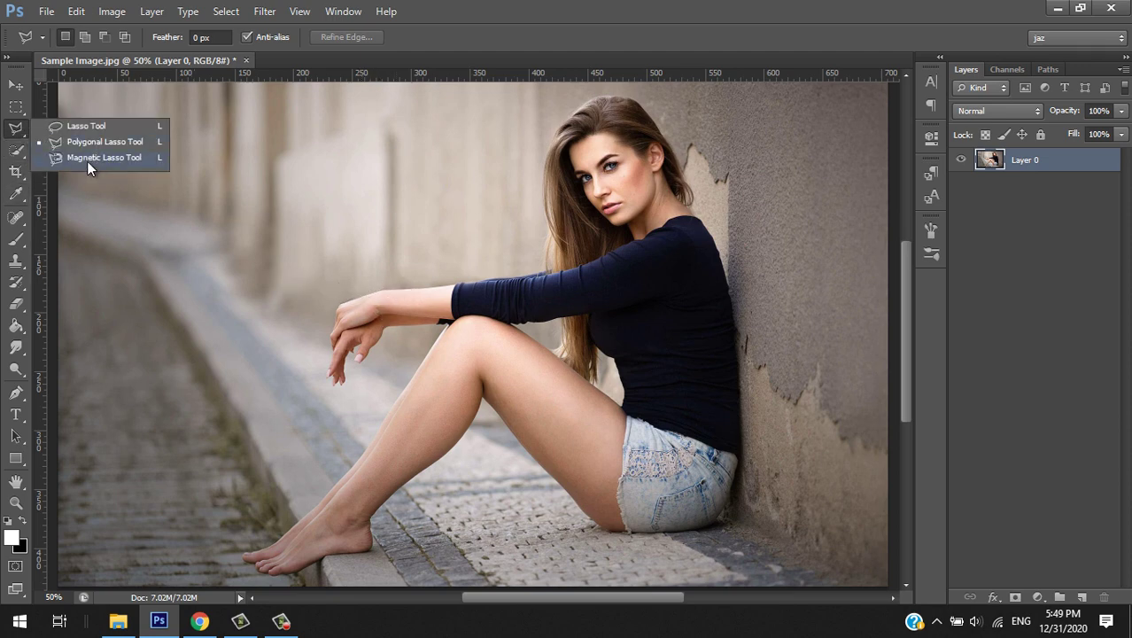
left_click(87, 158)
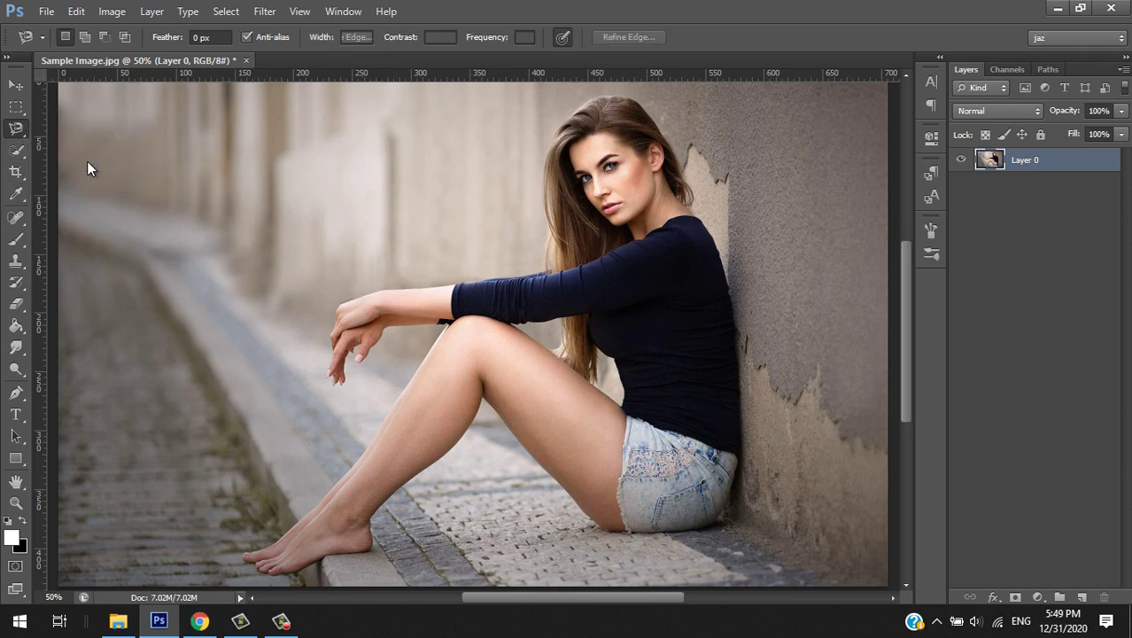
Trace a Magnetic Lasso outline around the woman, from her hand back to the starting point
left_click(341, 304)
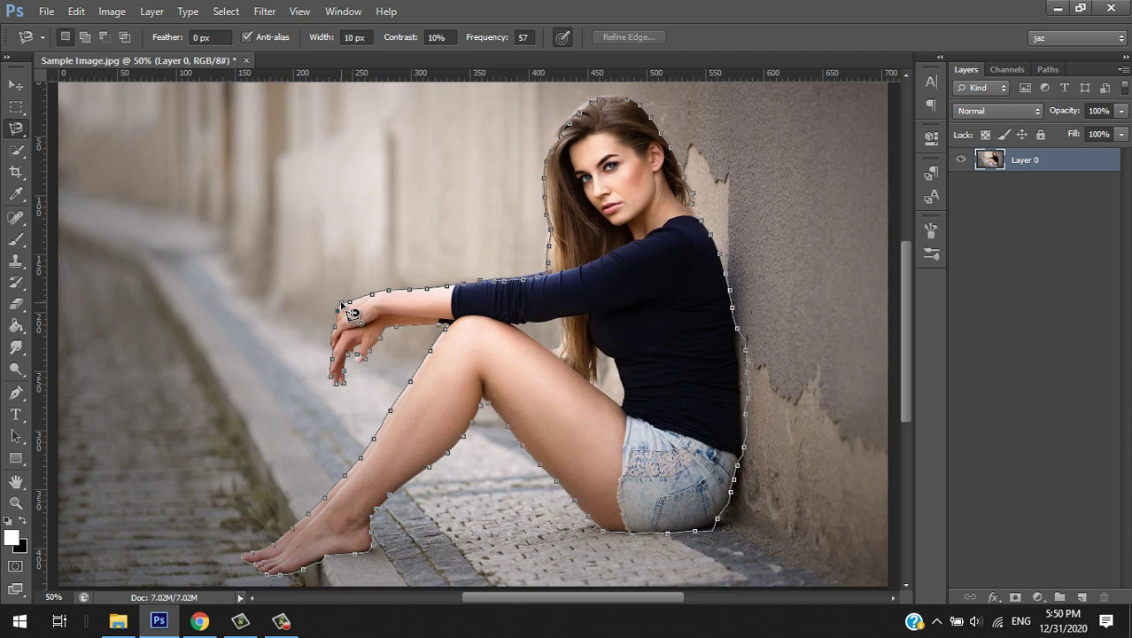
left_click(339, 307)
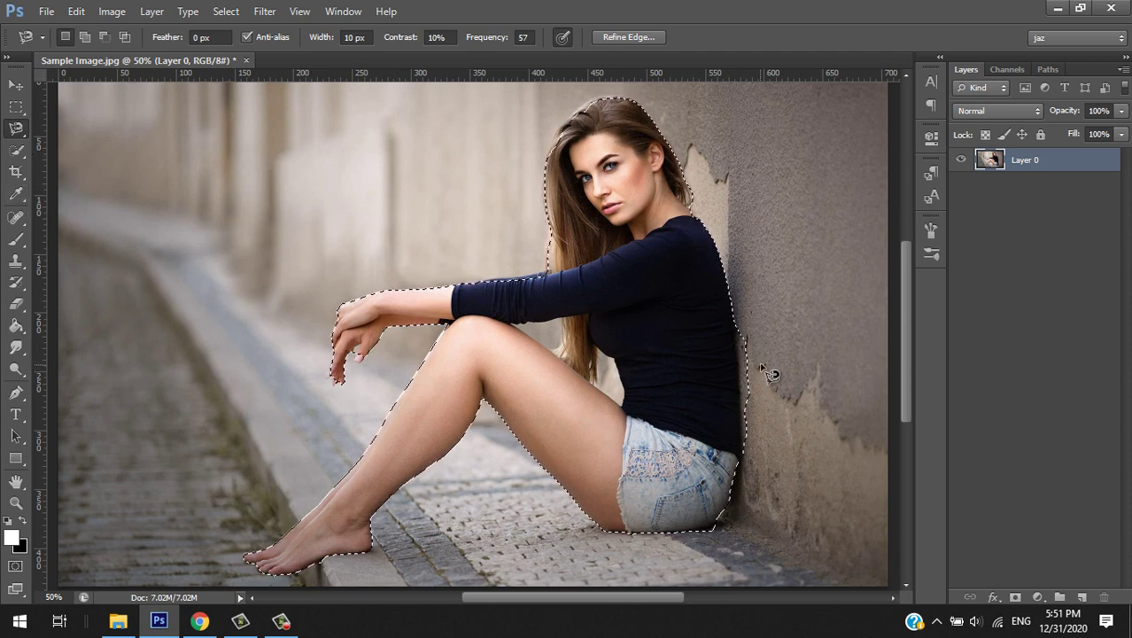
Zoom in on her back and subtract the wall strip with an Alt Magnetic Lasso outline
key("ctrl+plus")
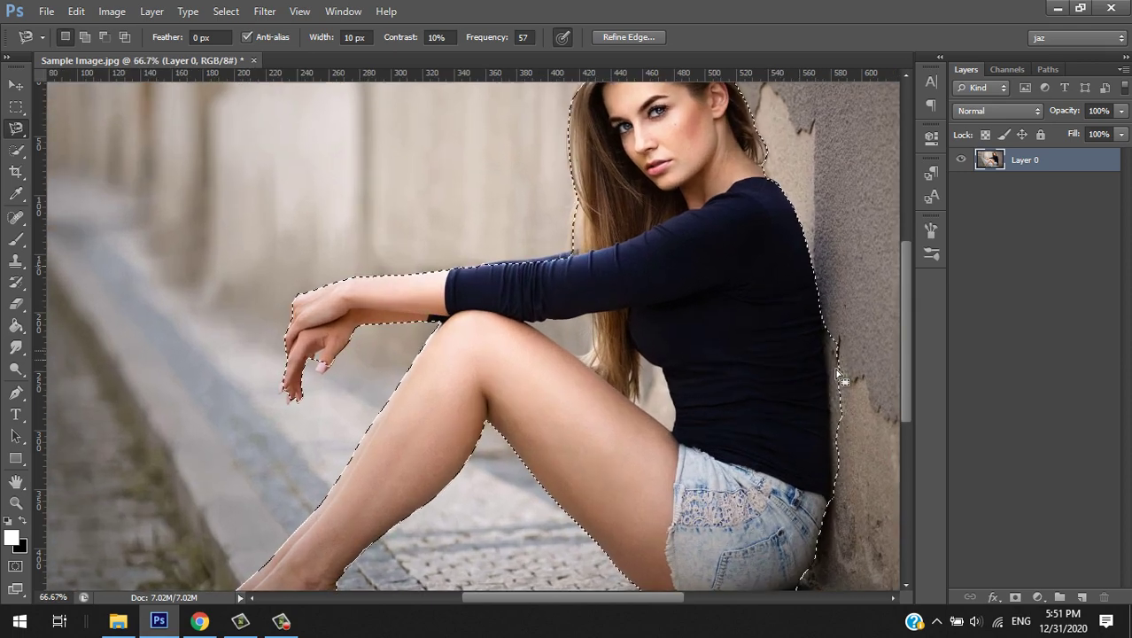
scroll(669, 599, "right", 5)
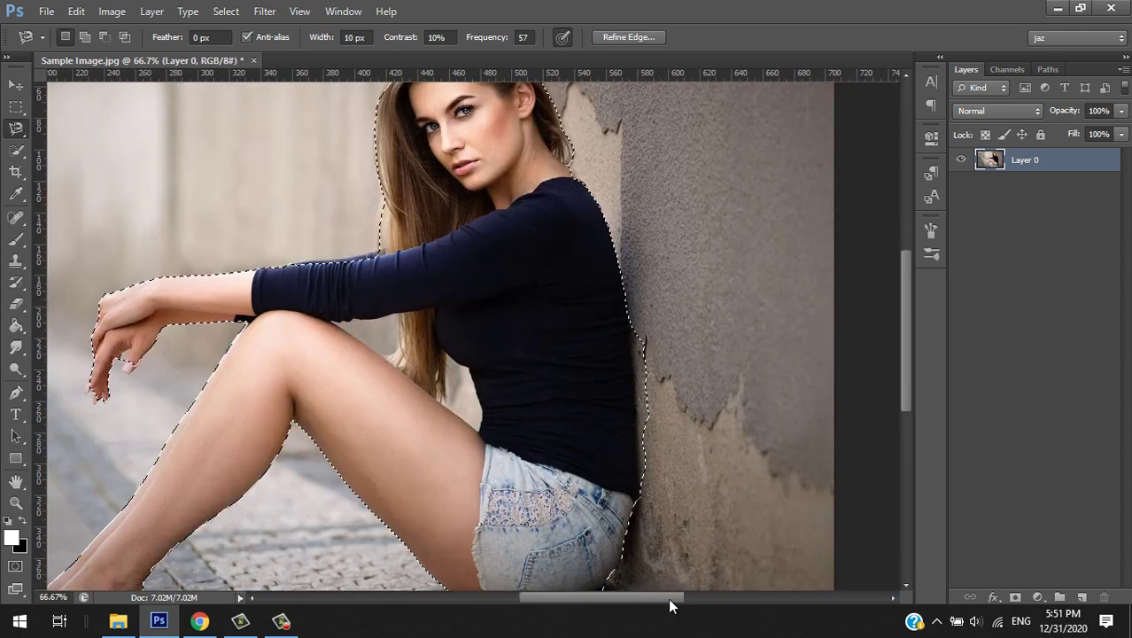
scroll(669, 599, "right", 1)
scroll(580, 328, "down", 2)
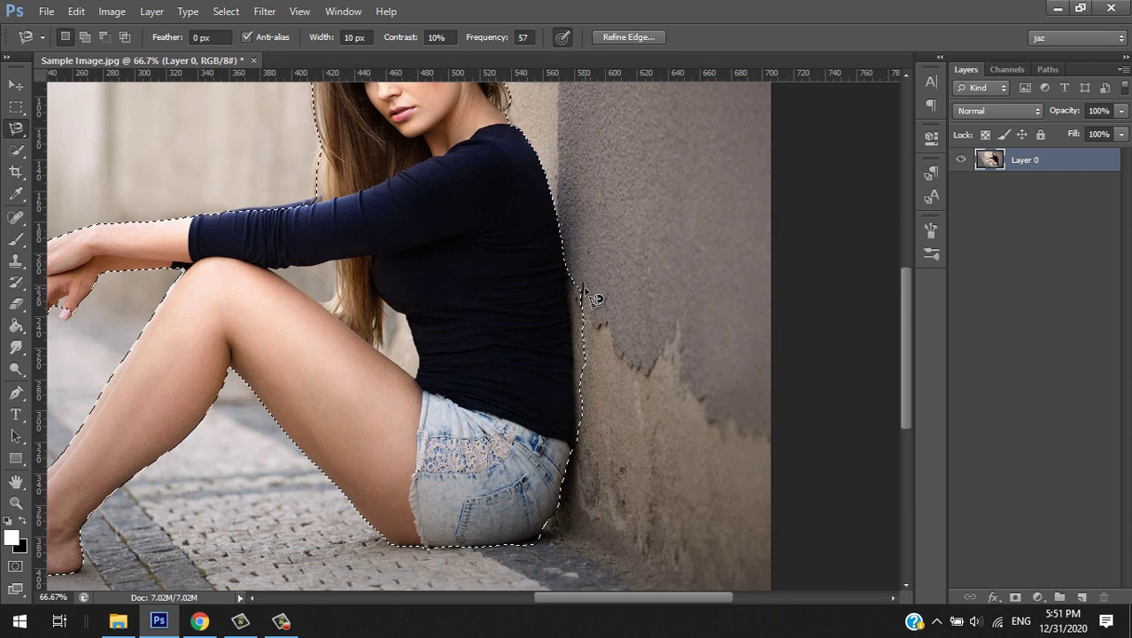
left_click(15, 127)
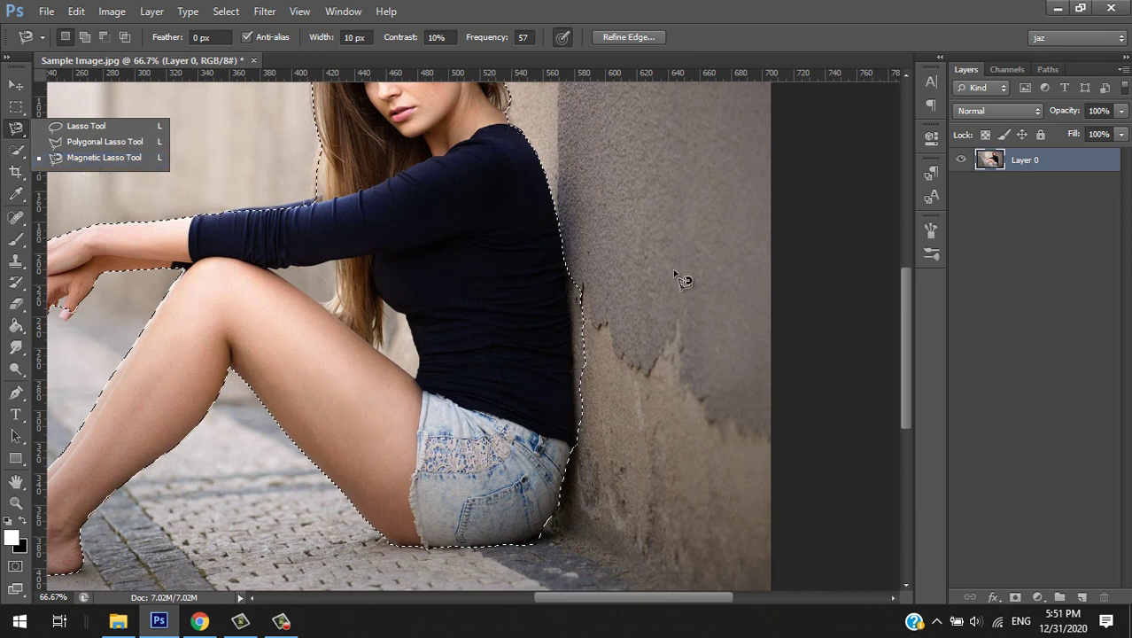
left_click(631, 277)
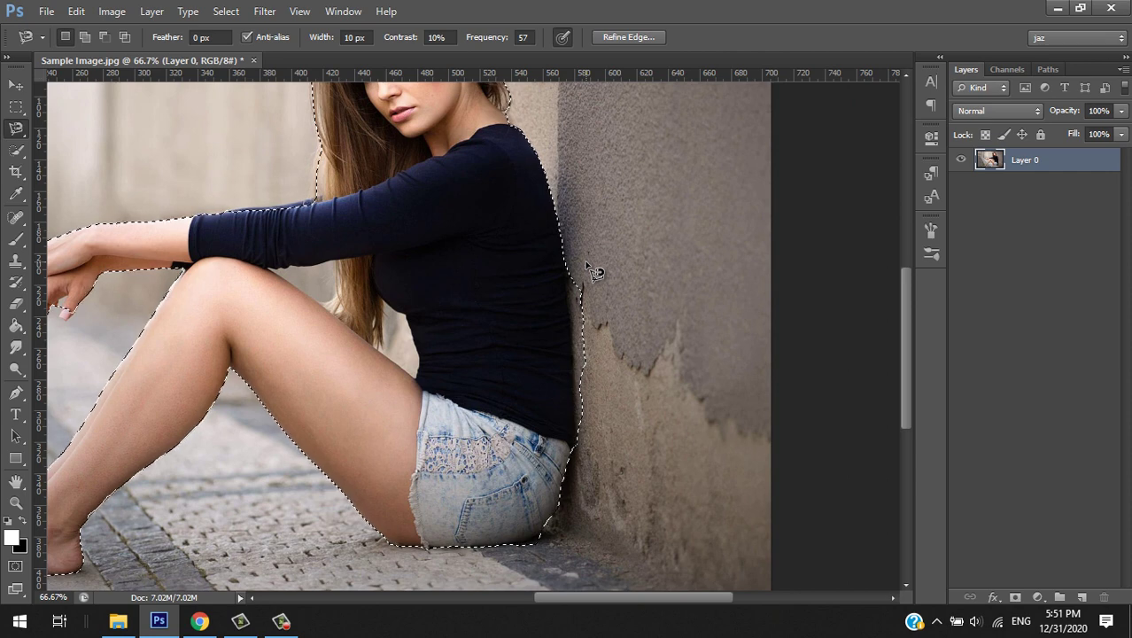
key("alt")
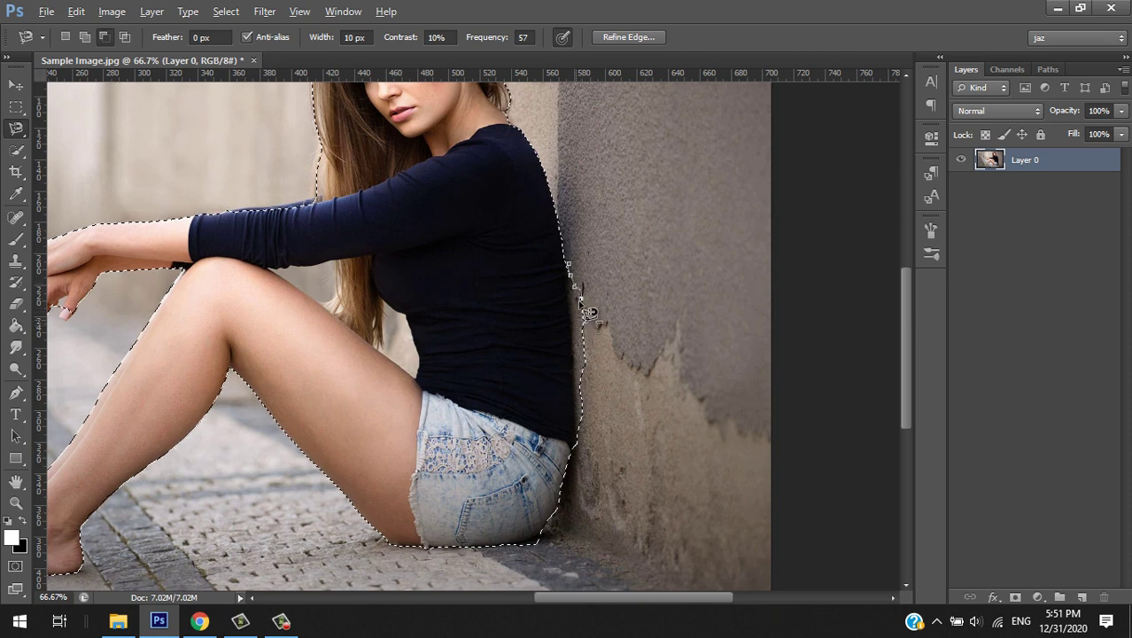
double_click(593, 371)
right_click(25, 132)
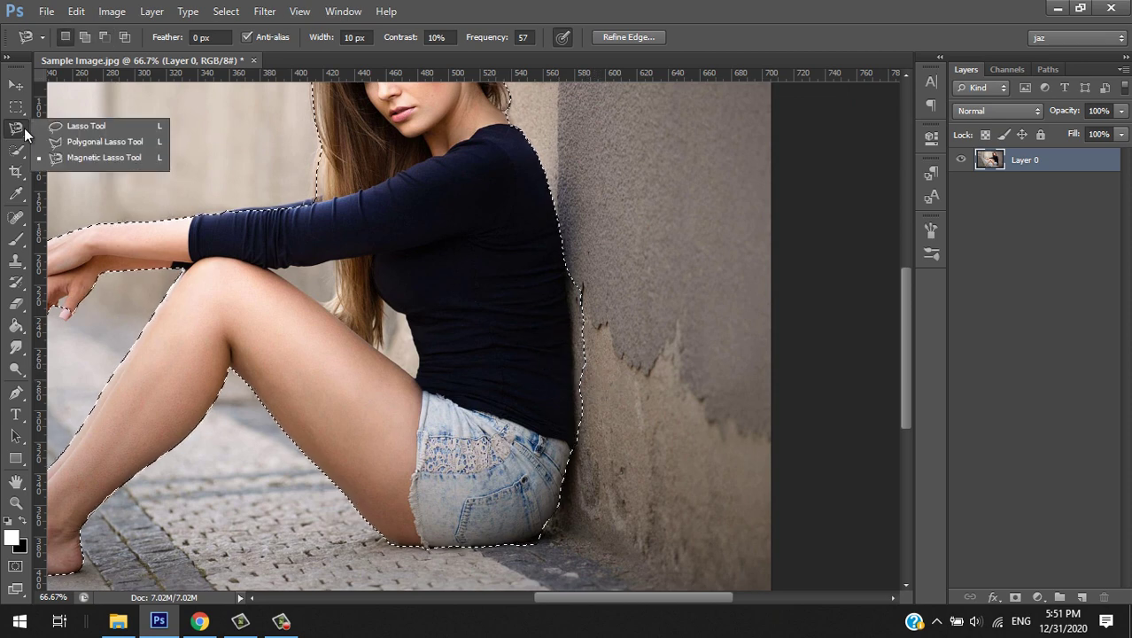
With the Polygonal Lasso, subtract the wall sliver beside her back
left_click(79, 142)
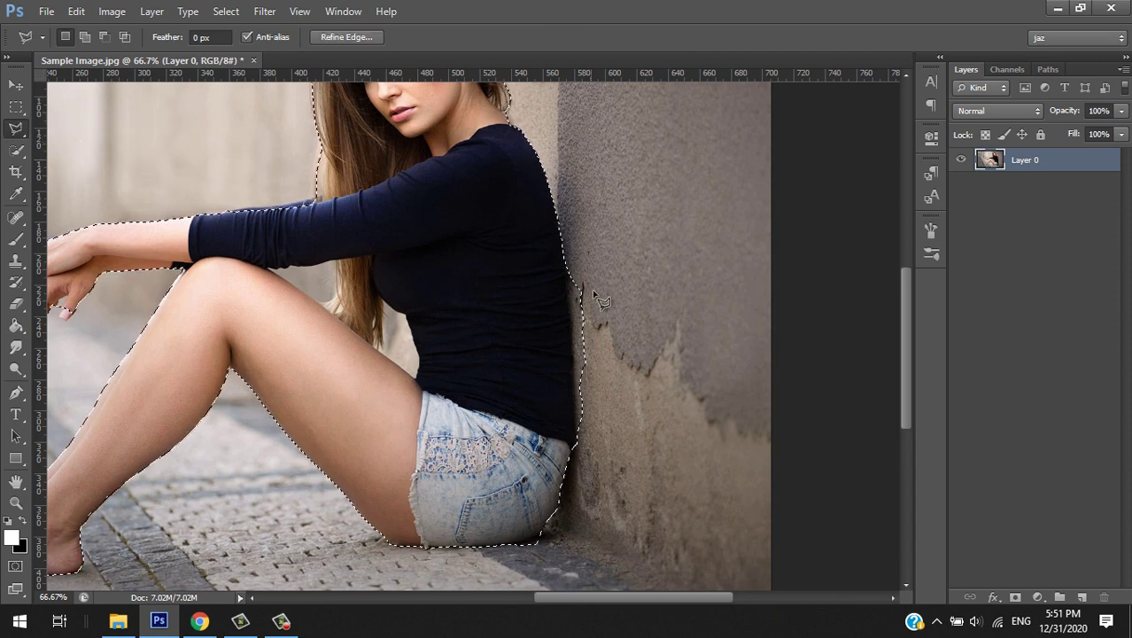
right_click(17, 131)
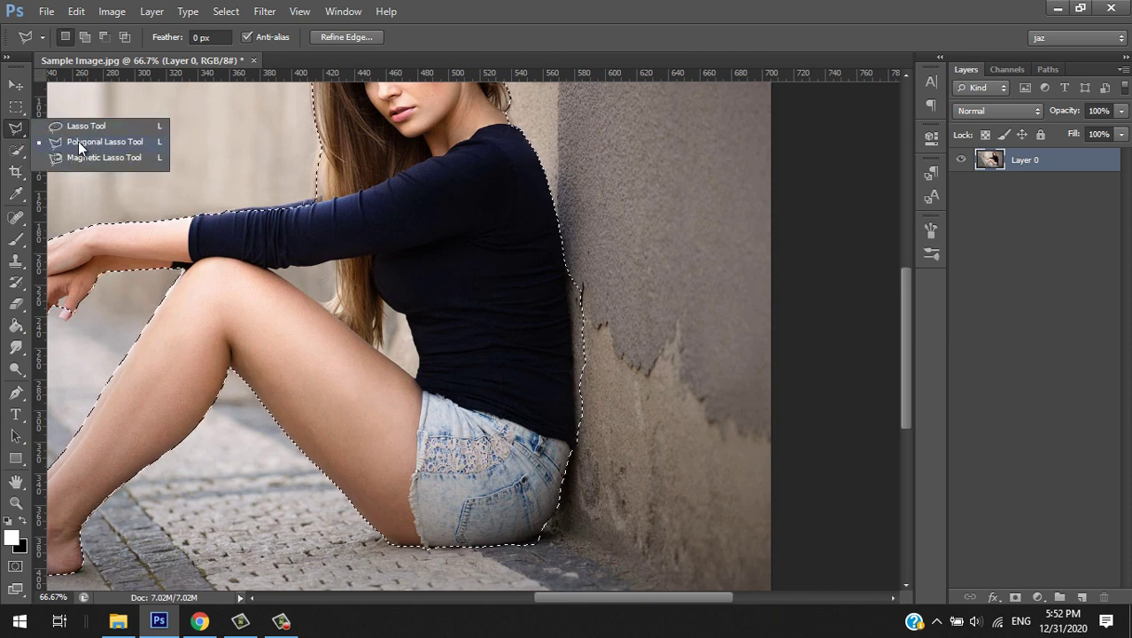
left_click(81, 144)
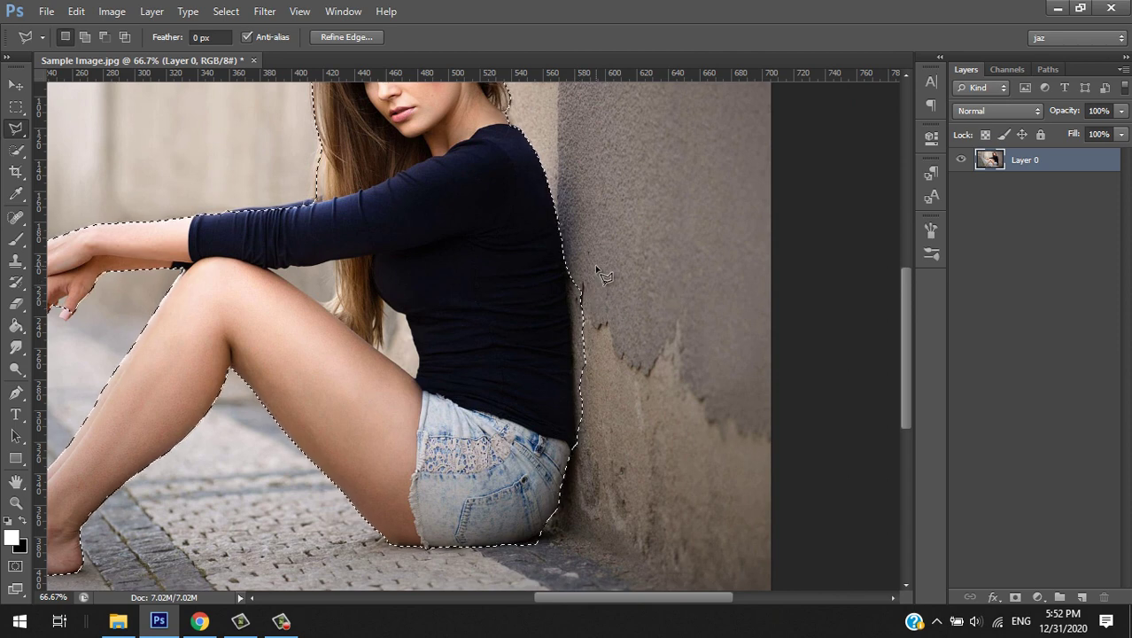
key("alt")
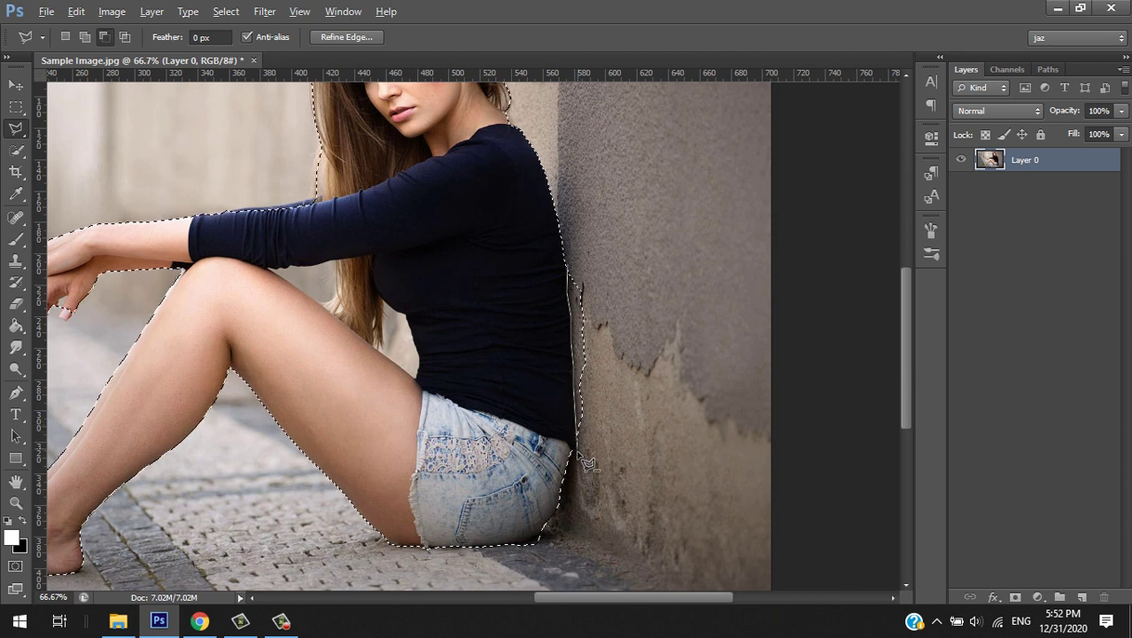
left_click(600, 262)
left_click(577, 277, "alt")
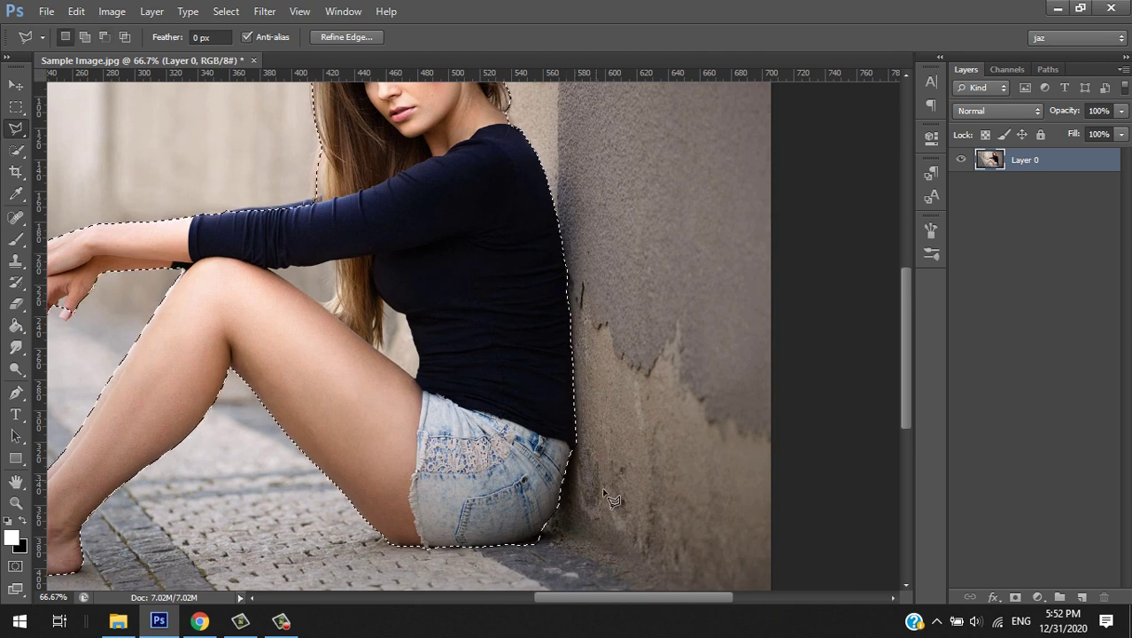
Subtract the patch of pavement below the bottom edge of the denim shorts
left_click_drag(571, 488, 556, 398)
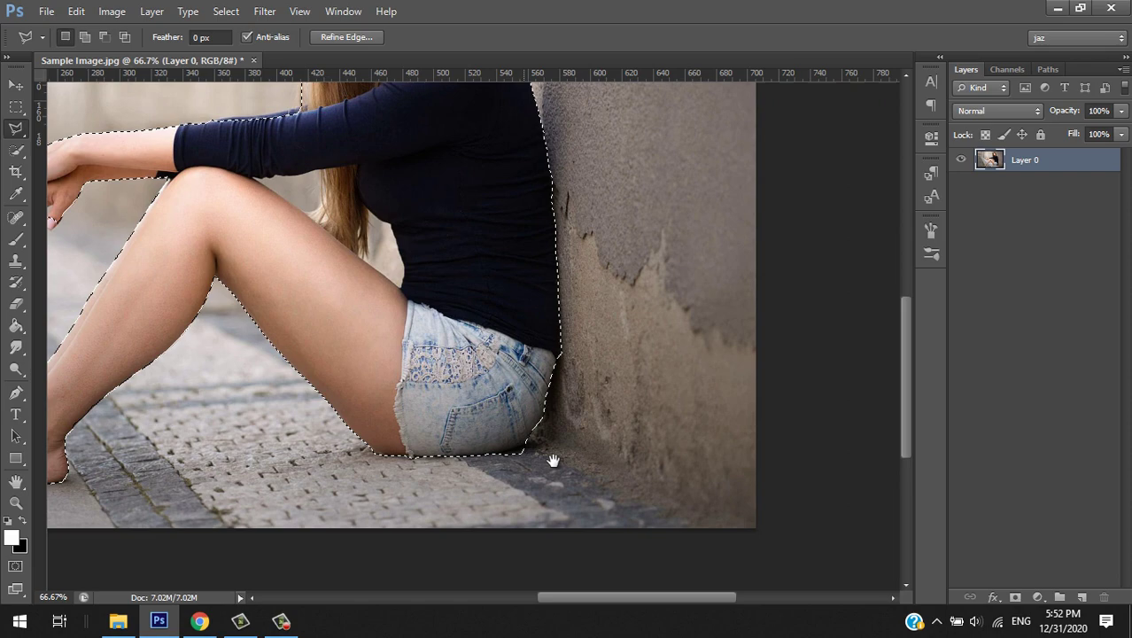
scroll(549, 462, "up", 3)
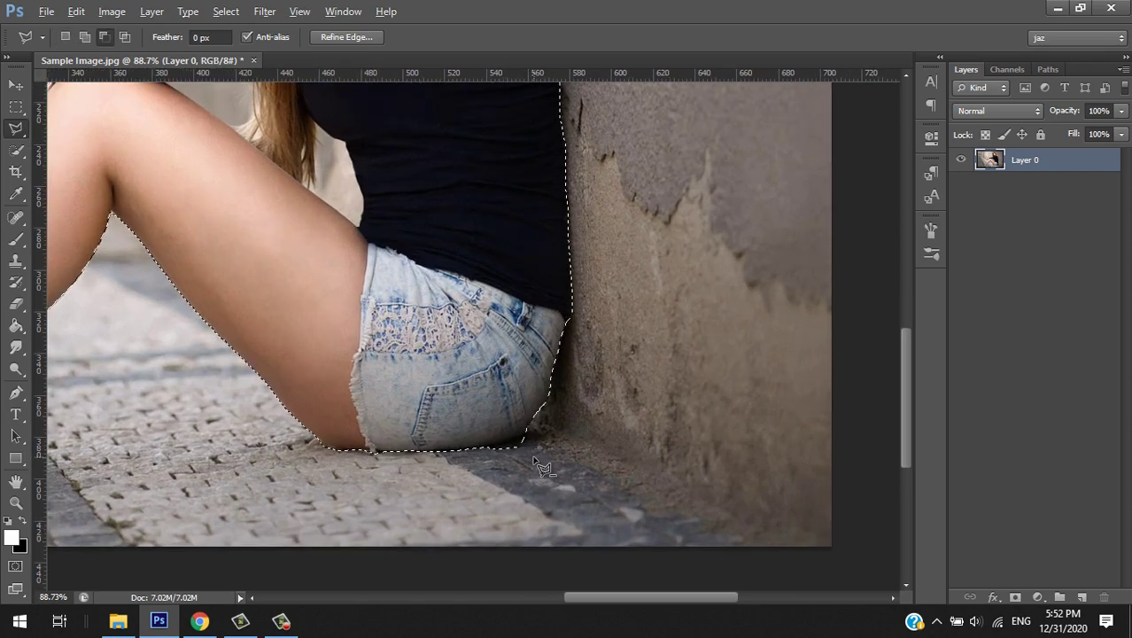
scroll(542, 464, "up", 1)
scroll(548, 459, "up", 1)
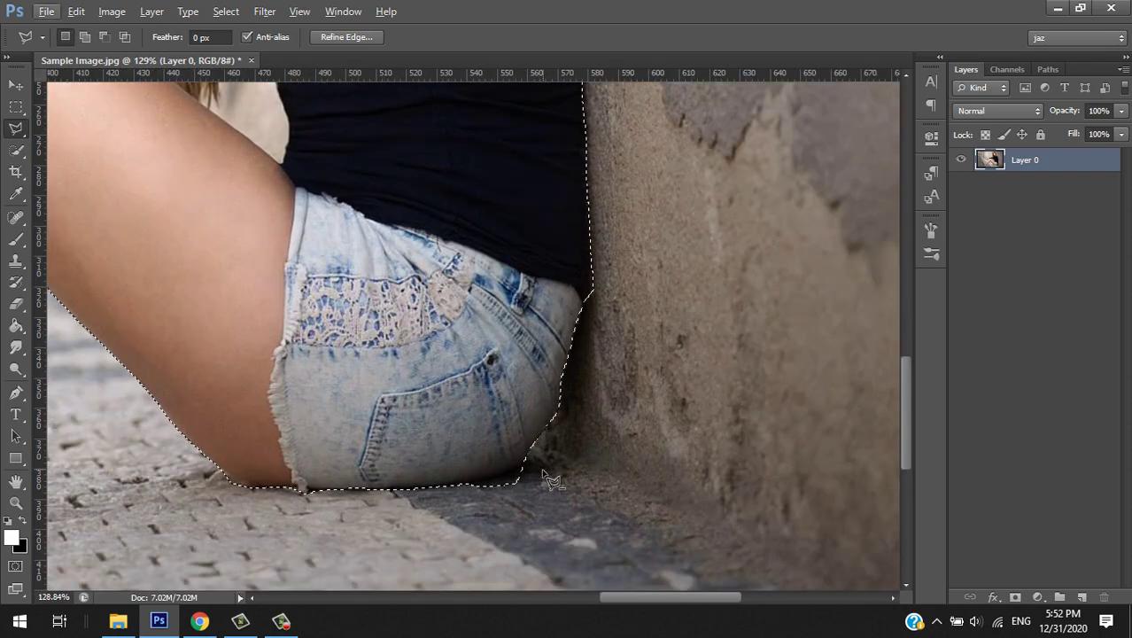
scroll(496, 510, "up", 1)
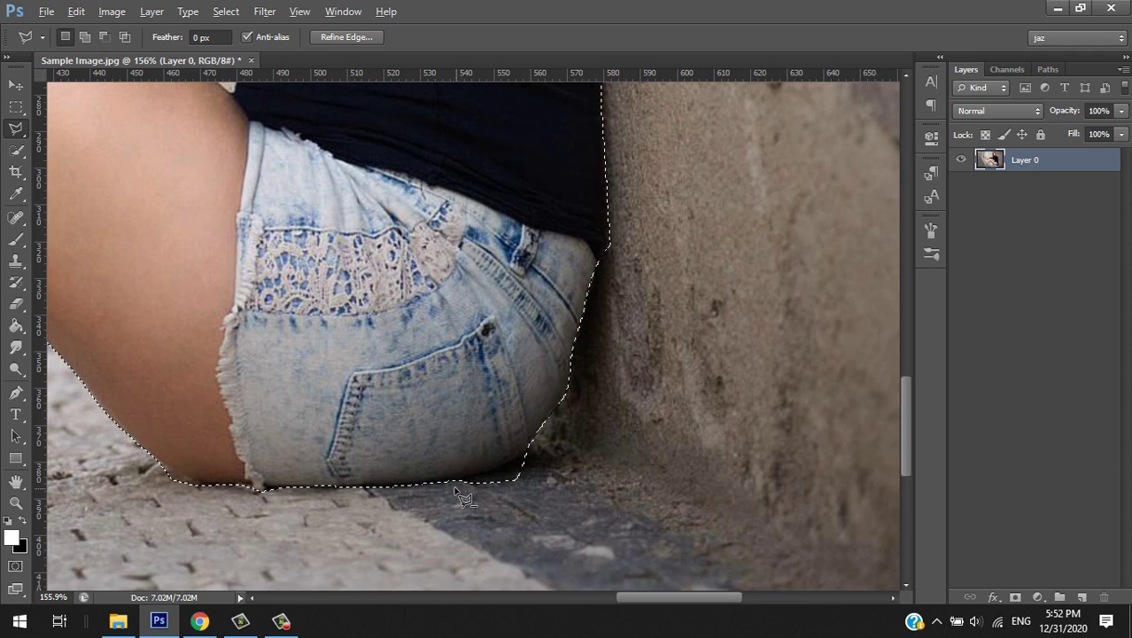
scroll(468, 497, "up", 1)
left_click(460, 482)
left_click(519, 466)
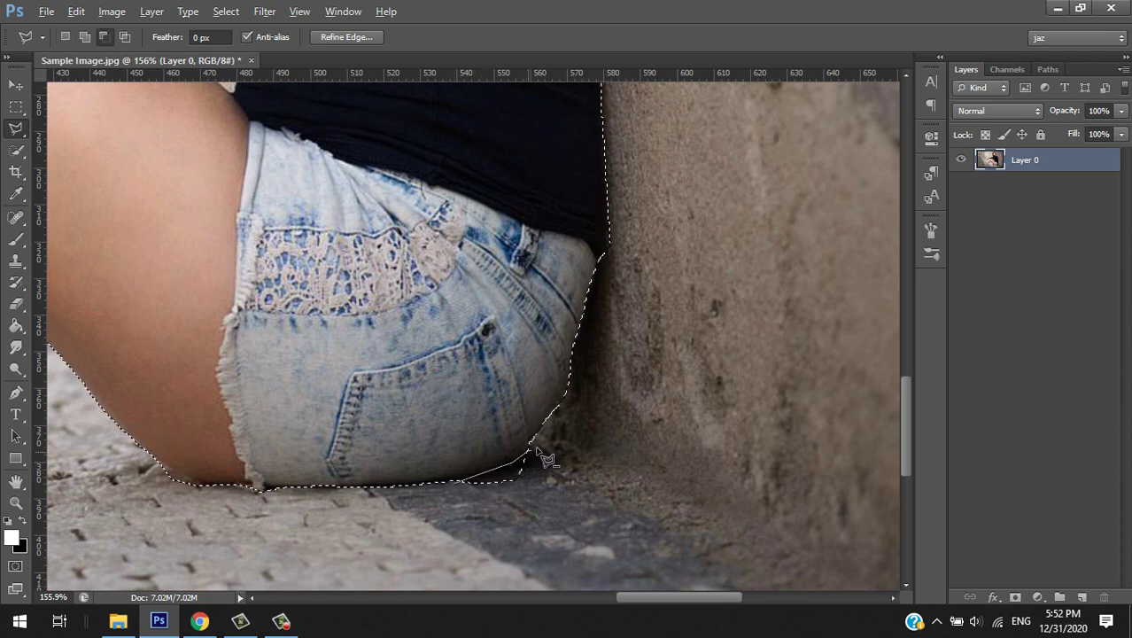
left_click(540, 449)
left_click(537, 478)
left_click(473, 502)
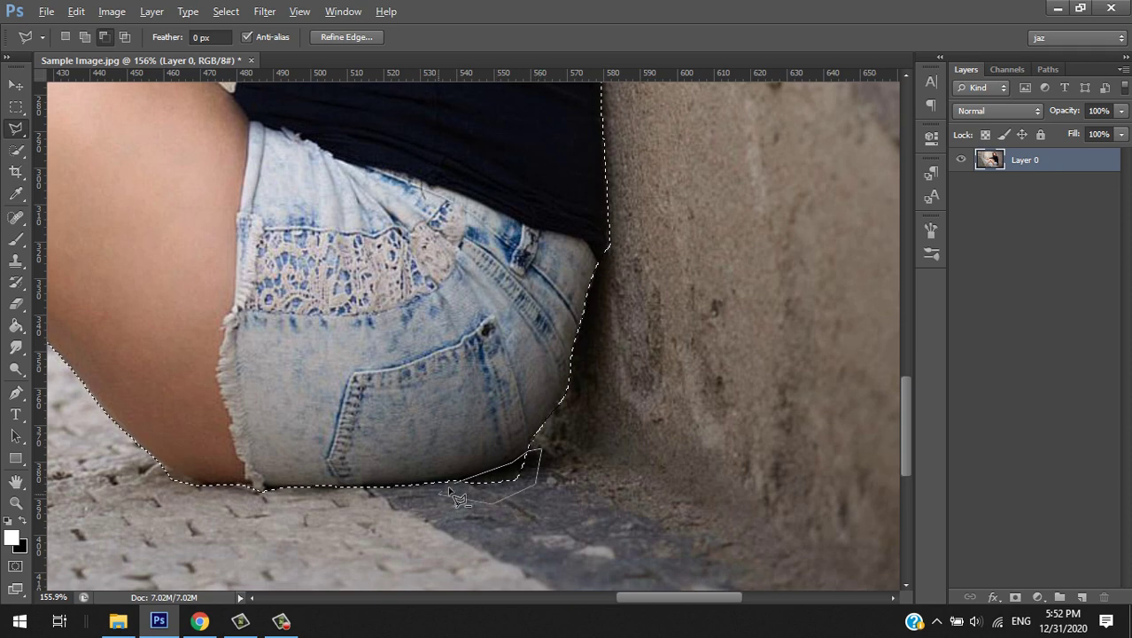
double_click(447, 495)
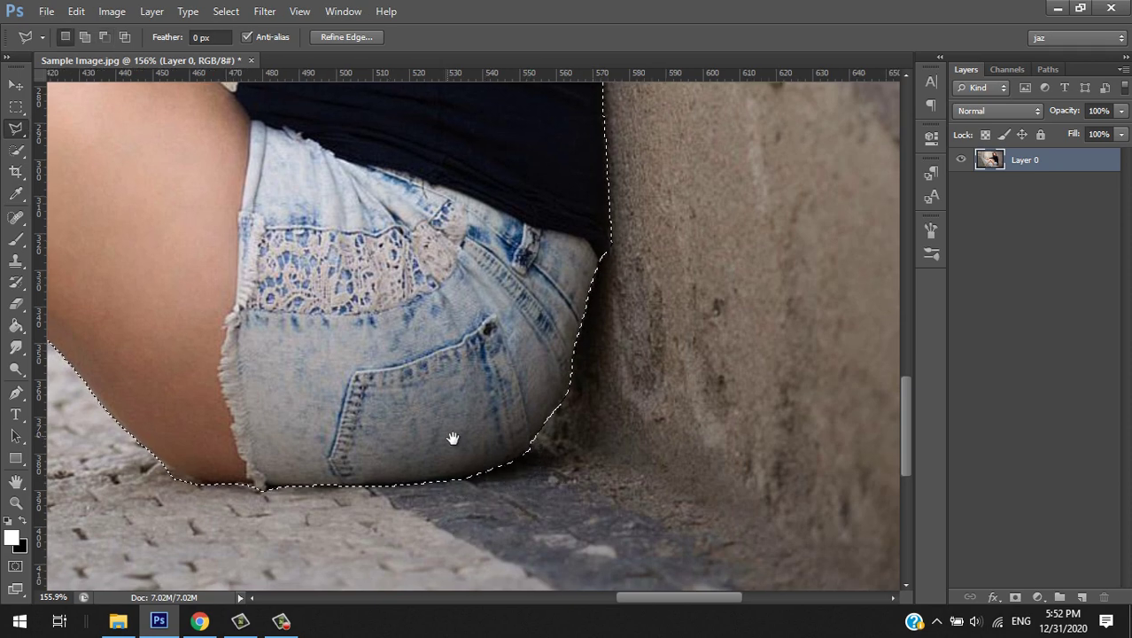
Begin subtracting the pavement beside the leg, starting at the thigh's lower edge
left_click_drag(317, 480, 467, 437)
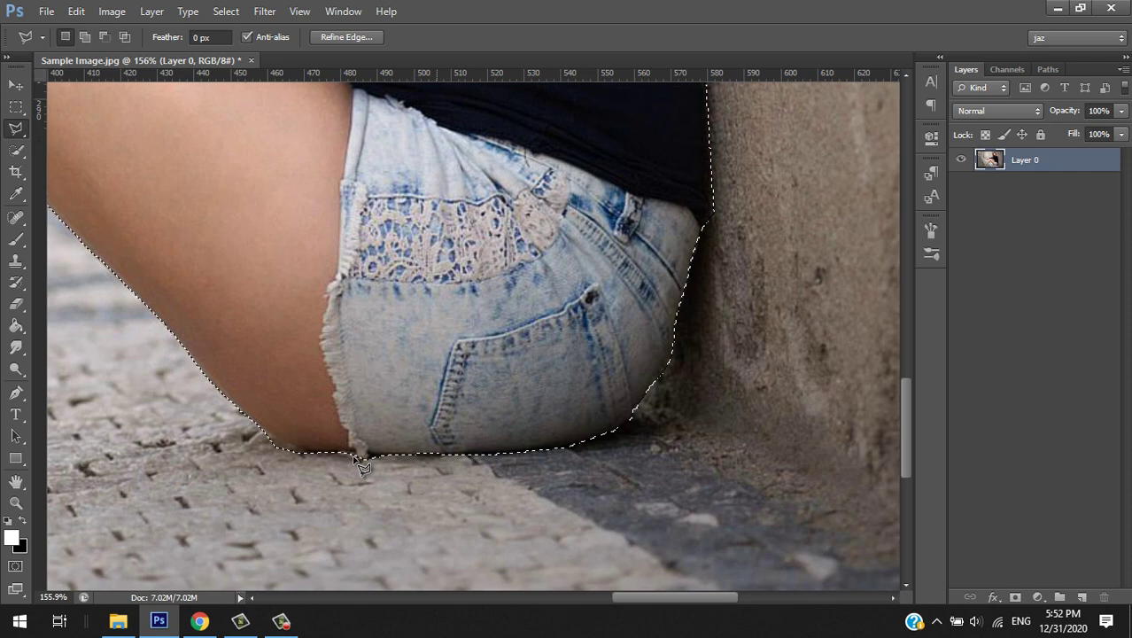
scroll(361, 467, "left", 2)
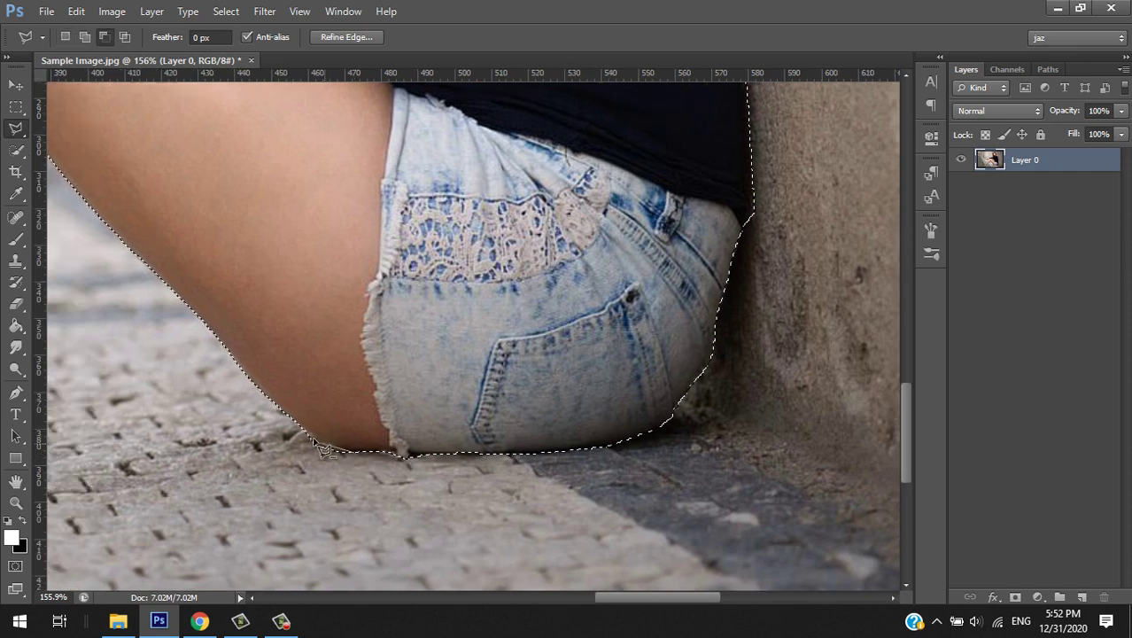
left_click(352, 450)
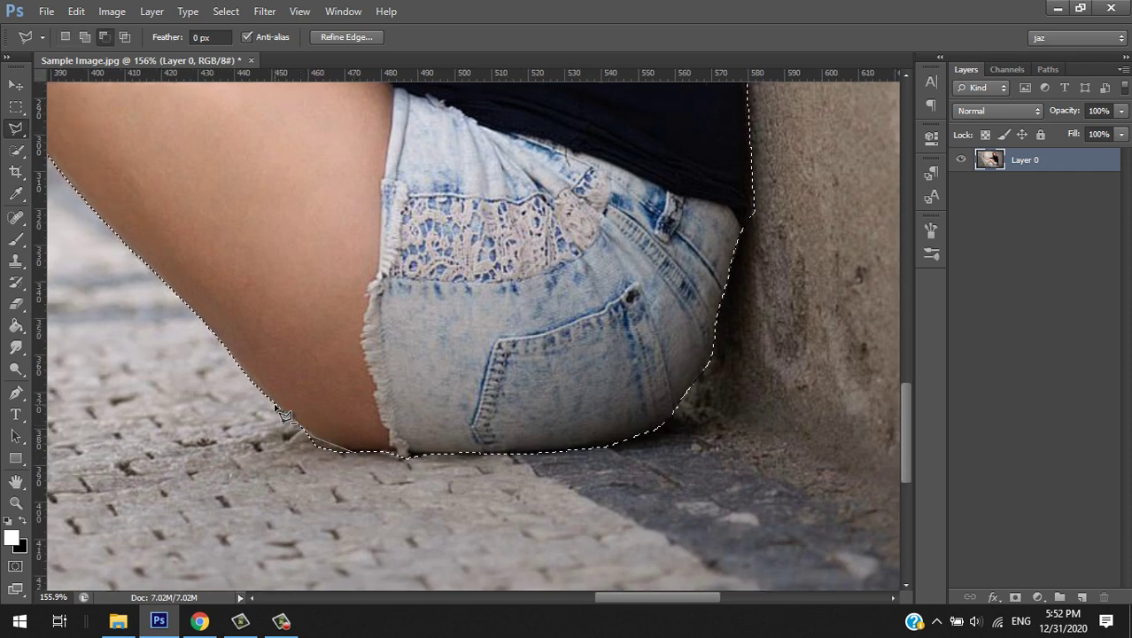
left_click(226, 379)
left_click(226, 428)
left_click(269, 490)
left_click(308, 494)
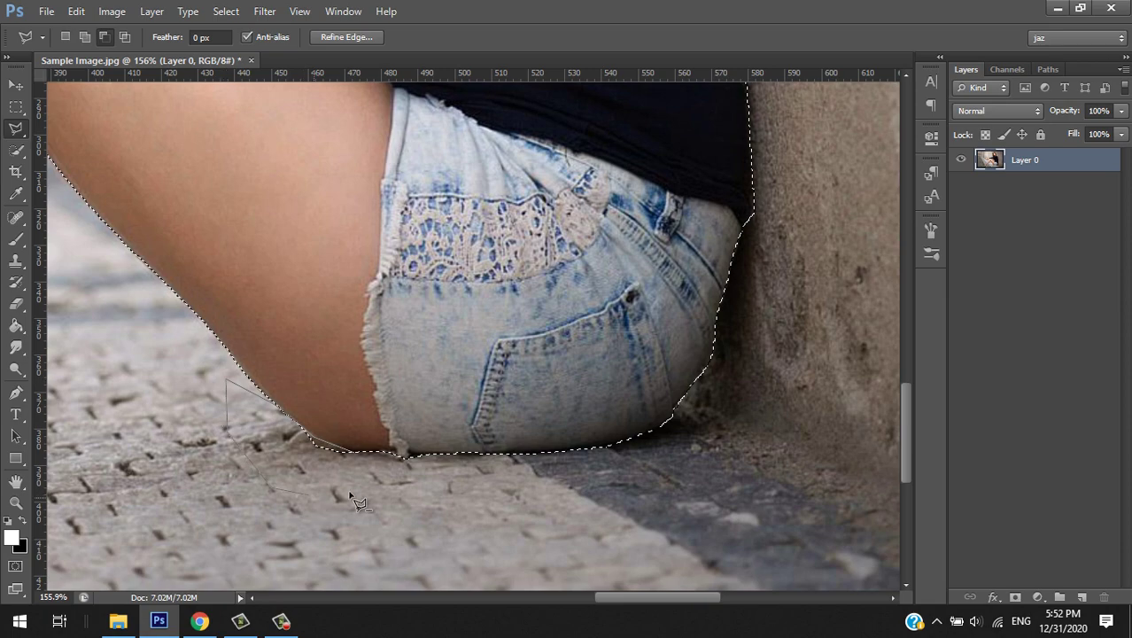
Pan to the feet and Shift-add the toes to the selection
left_click_drag(241, 329, 551, 471)
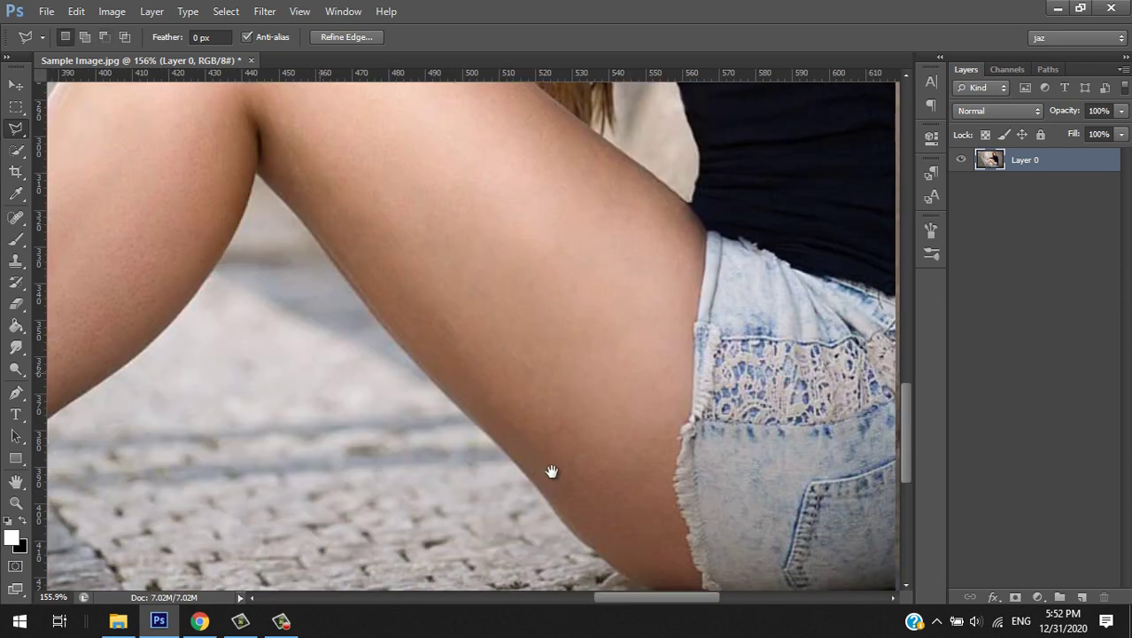
scroll(550, 472, "down", 3)
scroll(538, 467, "down", 1)
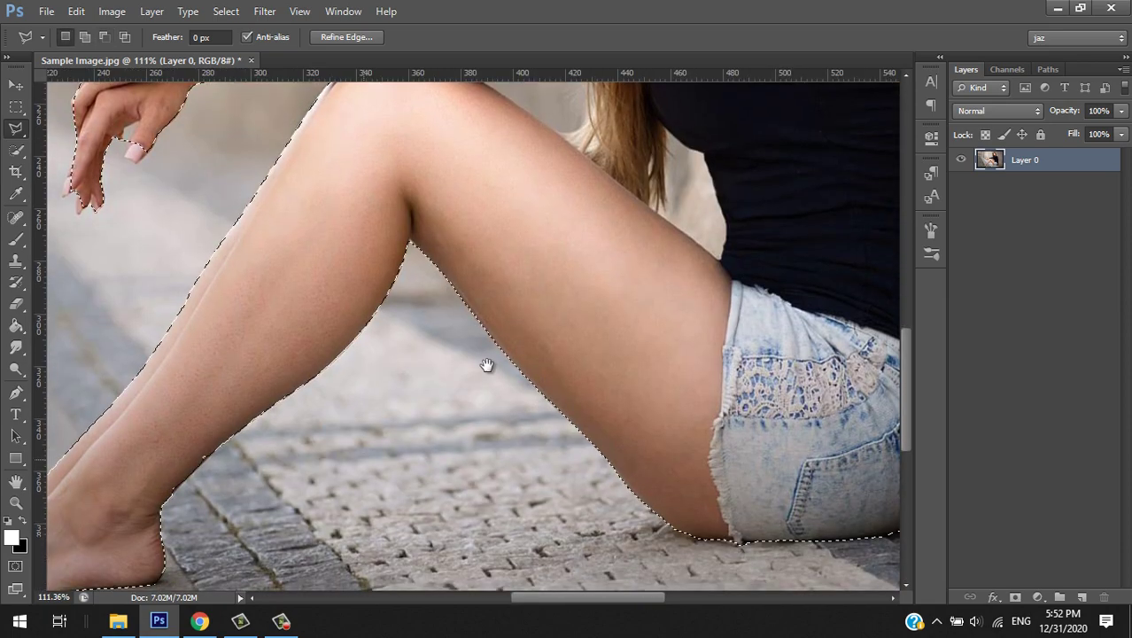
scroll(532, 346, "down", 2)
scroll(531, 345, "left", 3)
scroll(469, 398, "left", 2)
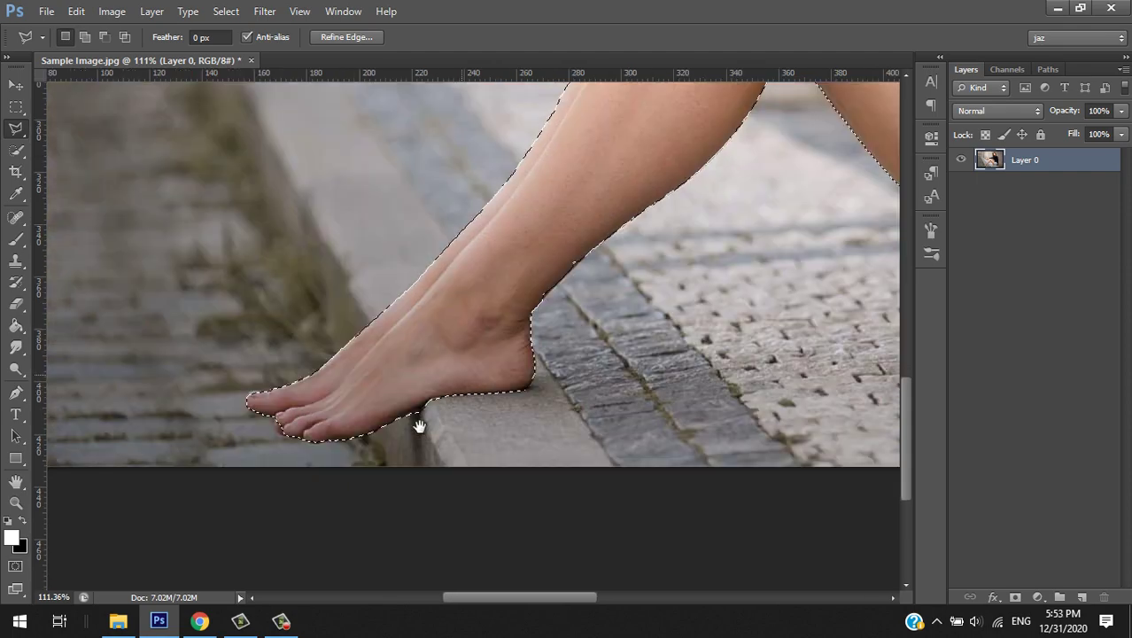
scroll(333, 454, "up", 6)
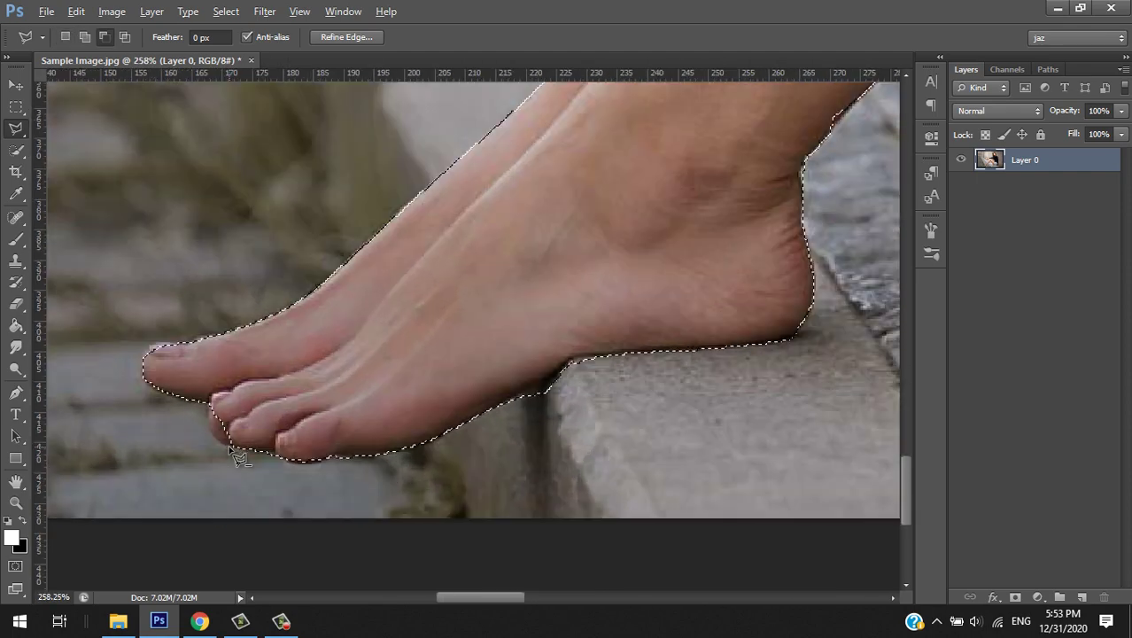
scroll(237, 456, "up", 3)
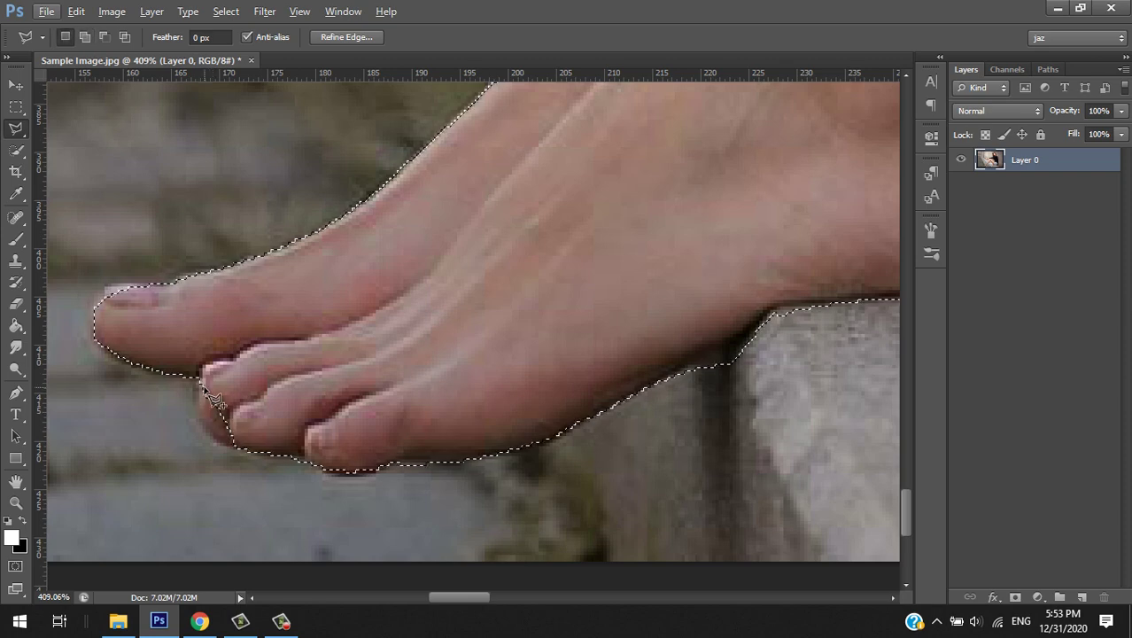
key("shift")
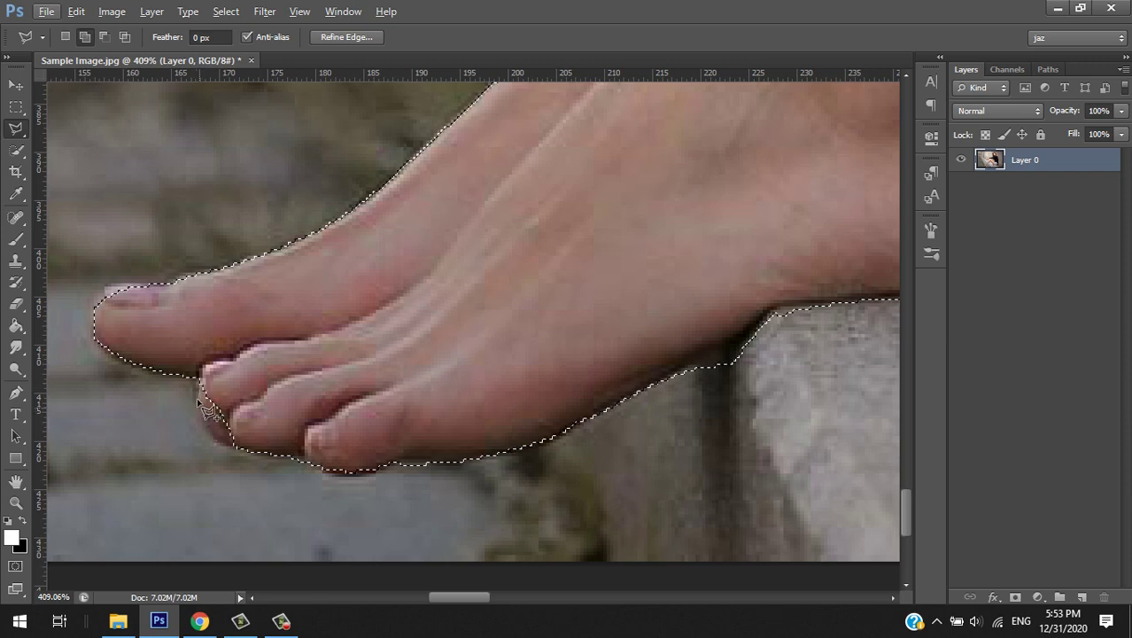
mouse_move(201, 383)
left_mouse_down()
mouse_move(209, 440)
mouse_move(234, 452)
mouse_move(241, 415)
mouse_move(237, 395)
mouse_move(210, 382)
mouse_move(221, 416)
mouse_move(292, 491)
mouse_move(221, 414)
left_mouse_up()
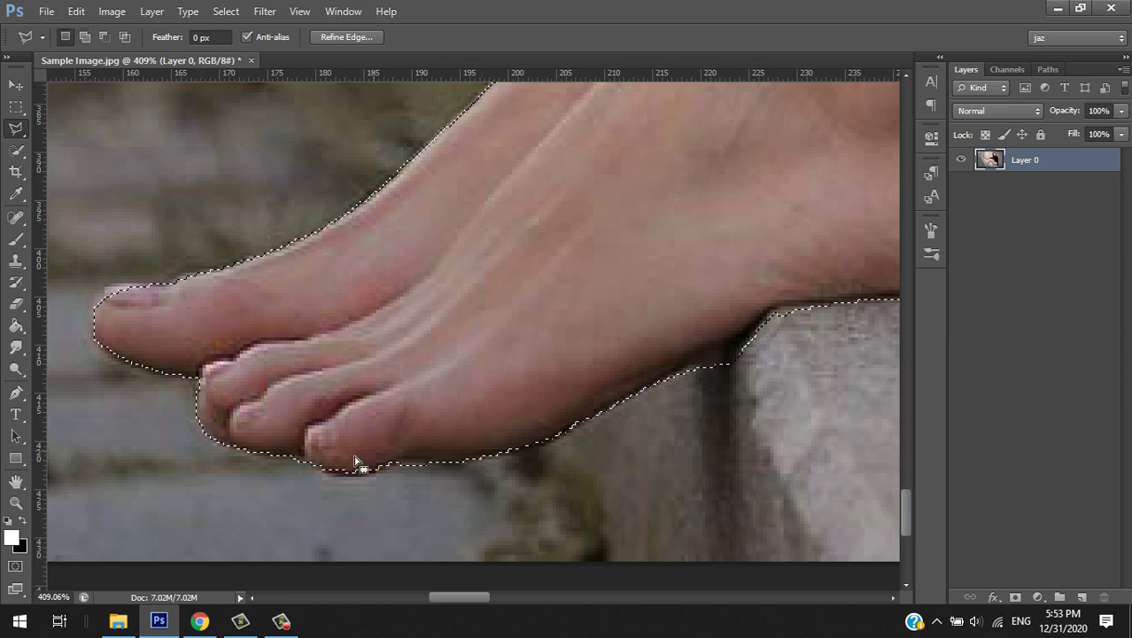
Add the top of the big toe's nail to the selection and zoom back out
key("shift")
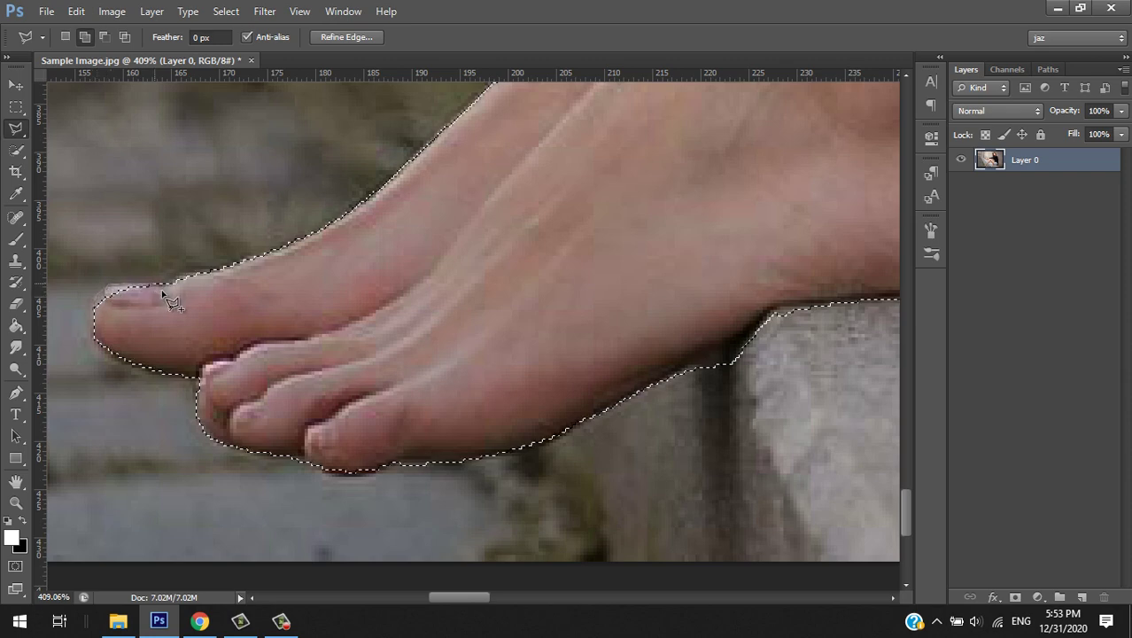
left_click(100, 304)
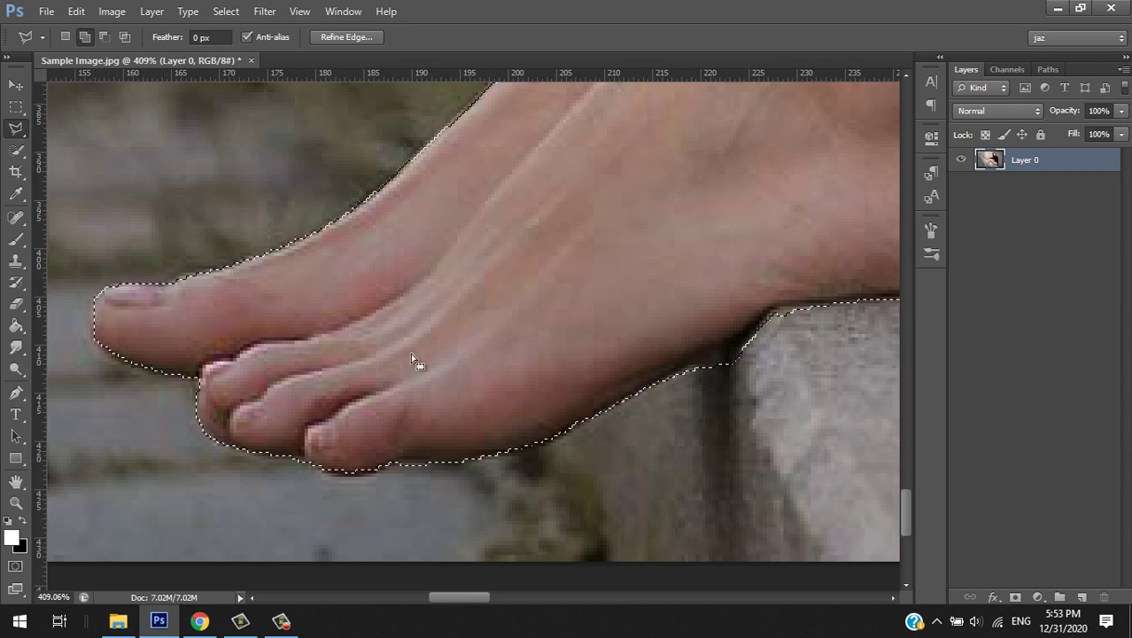
scroll(504, 352, "down", 1)
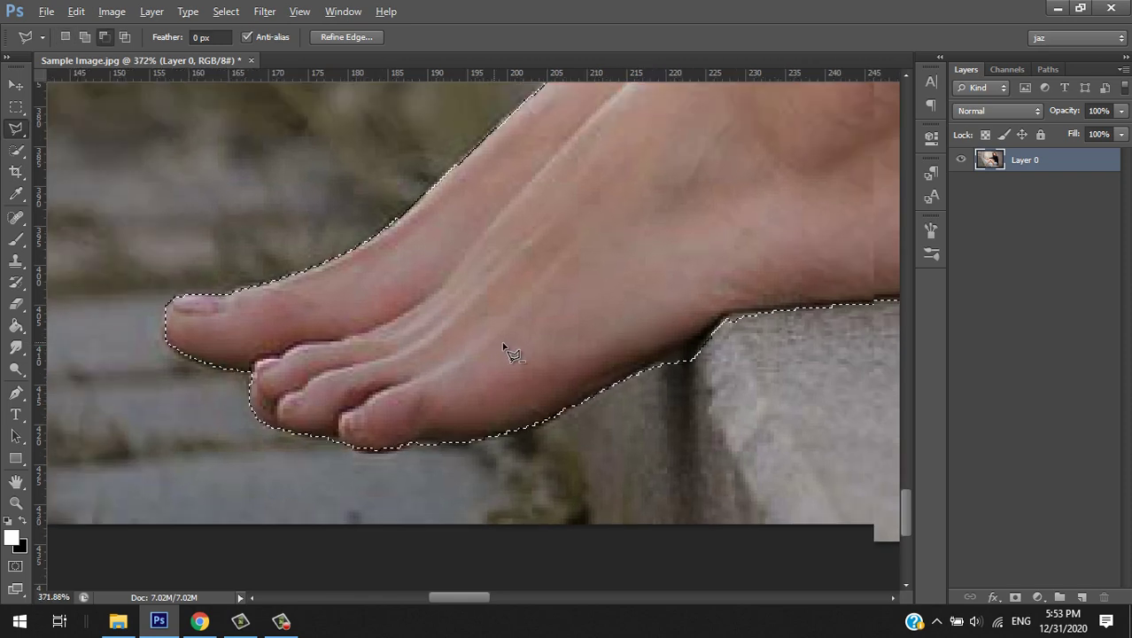
scroll(504, 346, "down", 4)
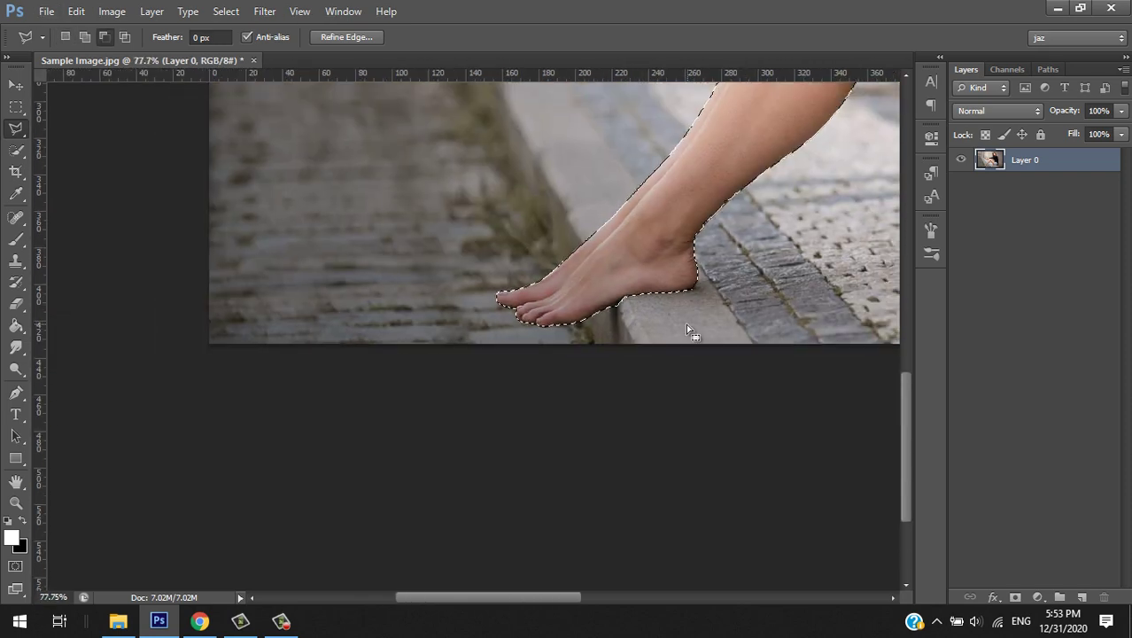
scroll(685, 323, "down", 1)
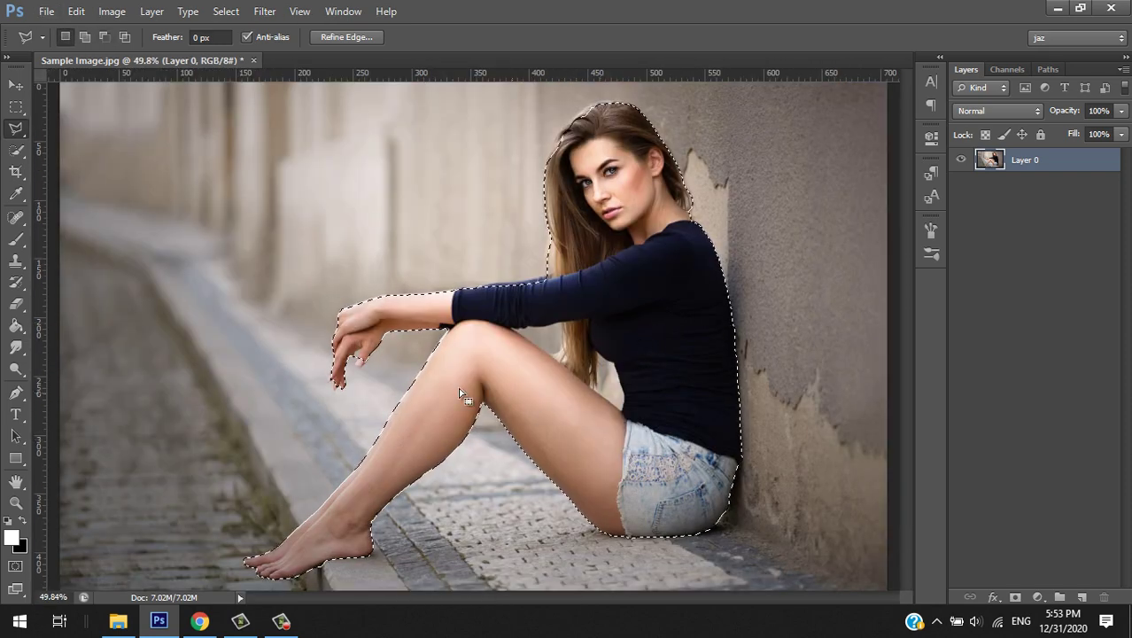
Retrace the sleeve top so the thin wall strip above her arm is excluded
key("alt")
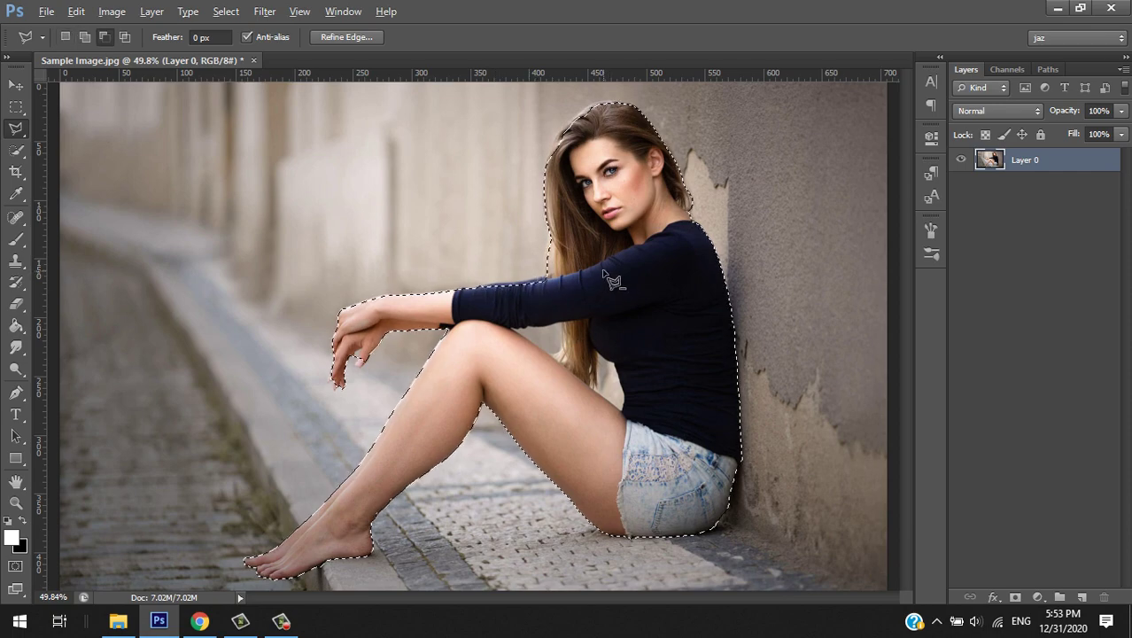
scroll(498, 285, "up", 3)
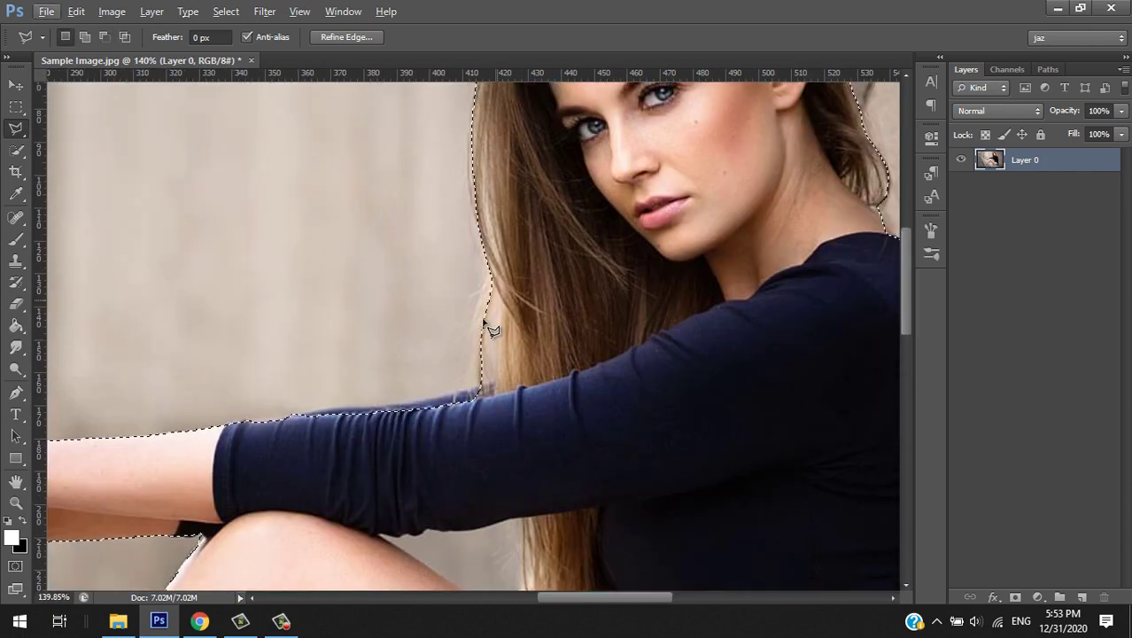
key("shift")
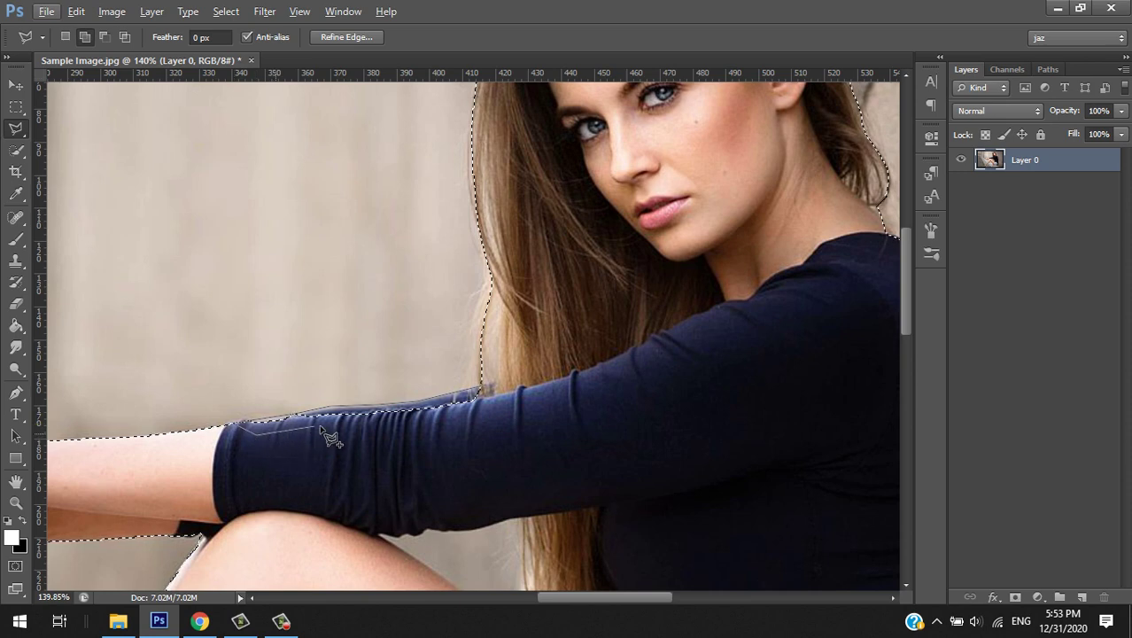
left_click(486, 387)
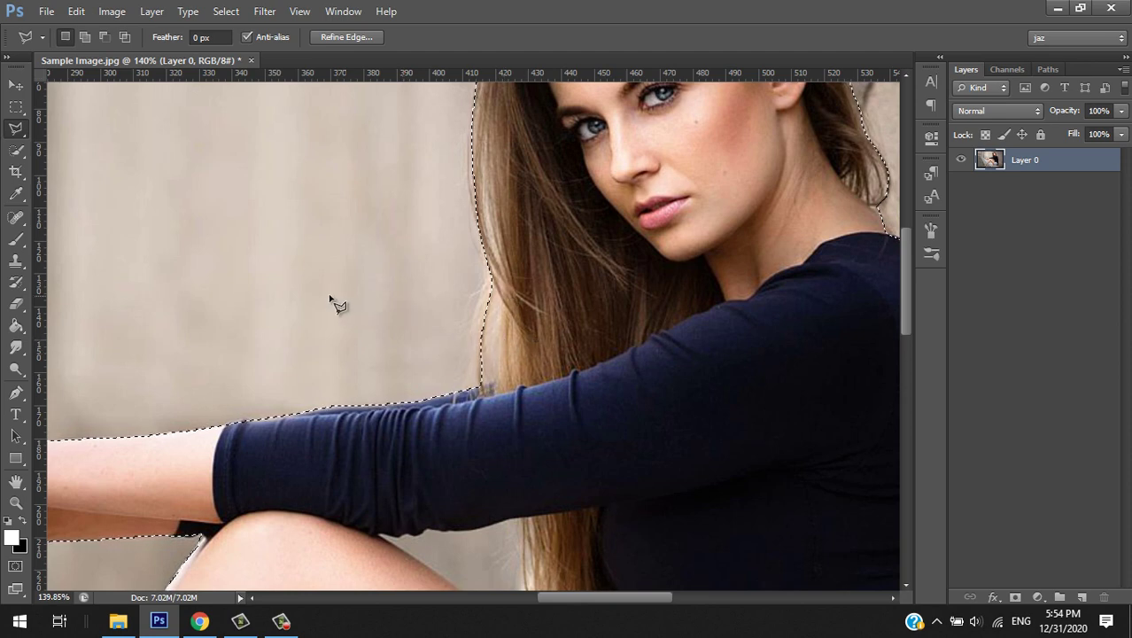
Switch to the Quick Selection Tool and enlarge its brush to 50 px
left_click(14, 152)
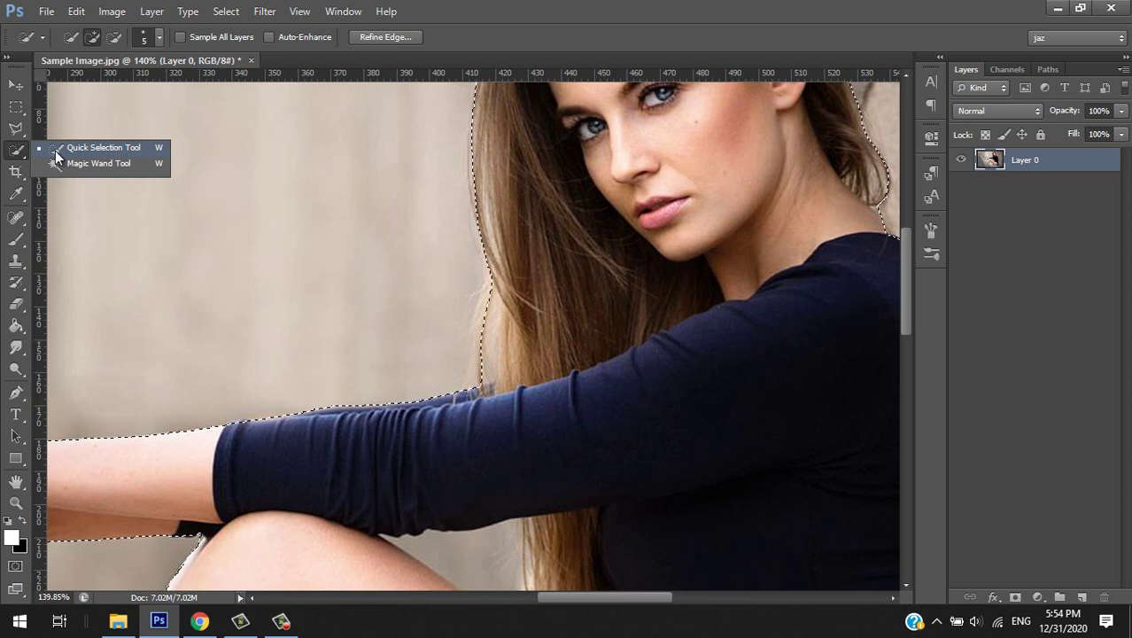
left_click(55, 150)
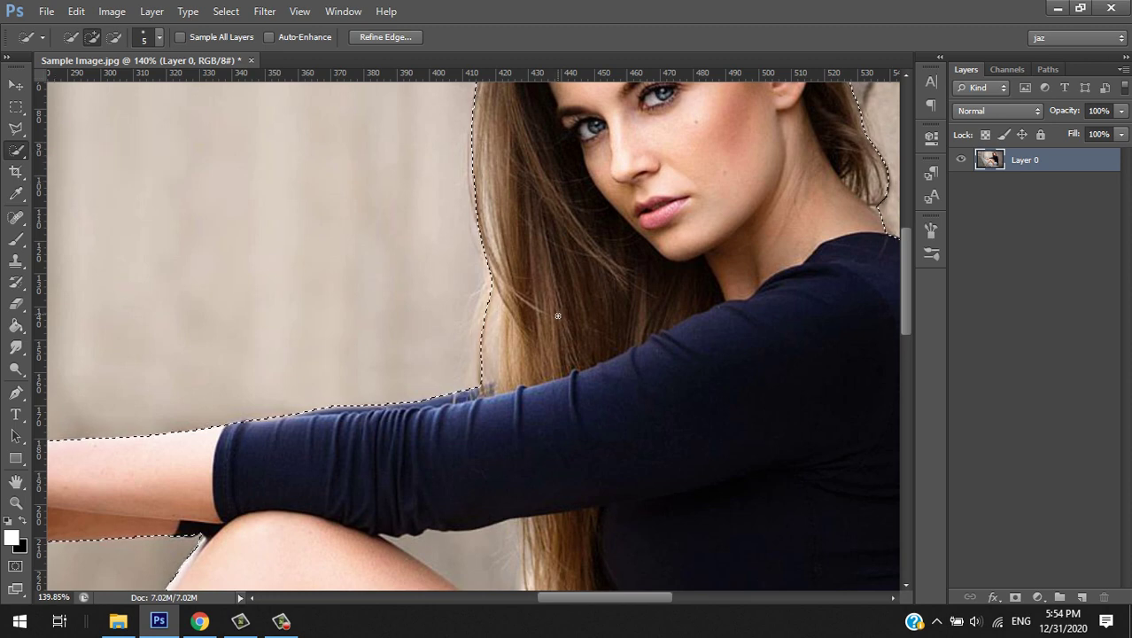
right_click(14, 152)
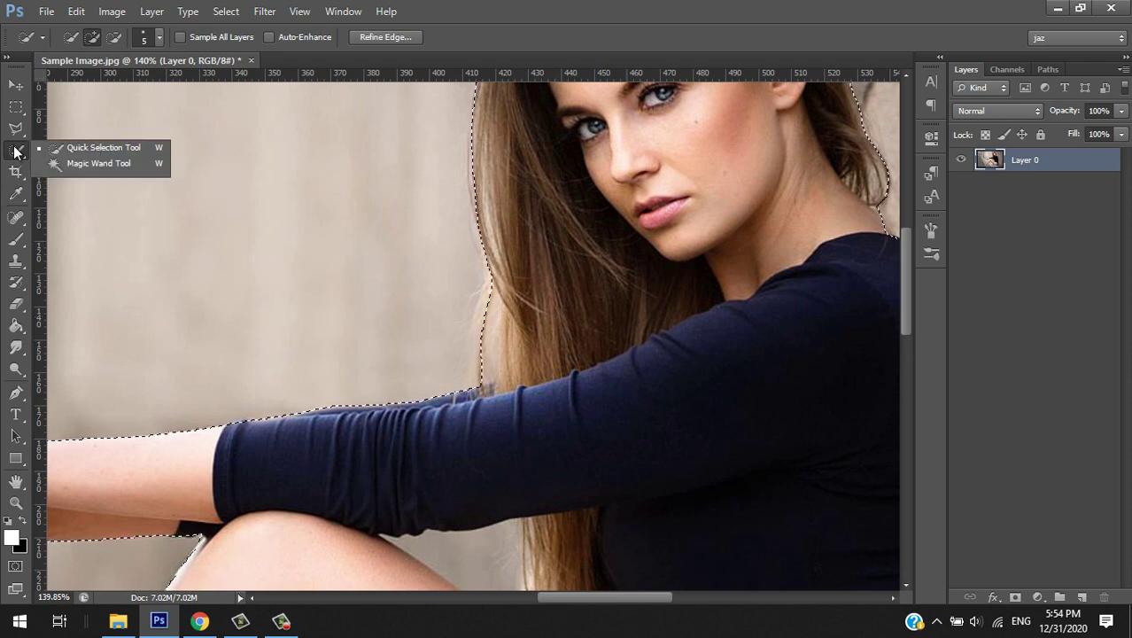
left_click(94, 149)
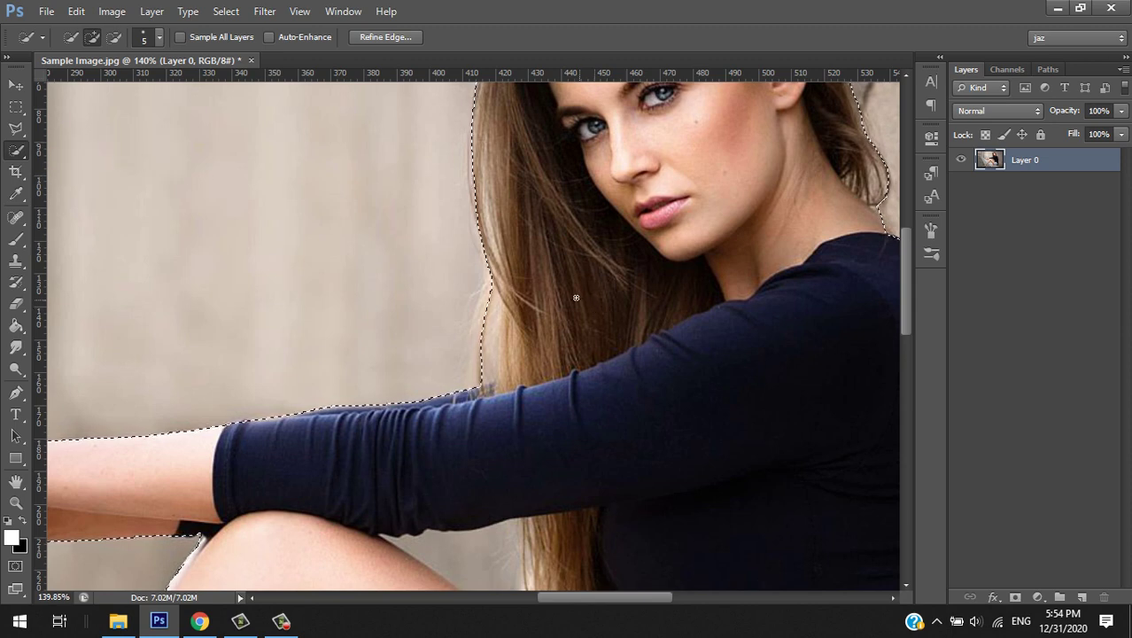
key("bracketright")
key("bracketright")
key("bracketright")
key("bracketright")
key("bracketright")
key("bracketright")
key("bracketright")
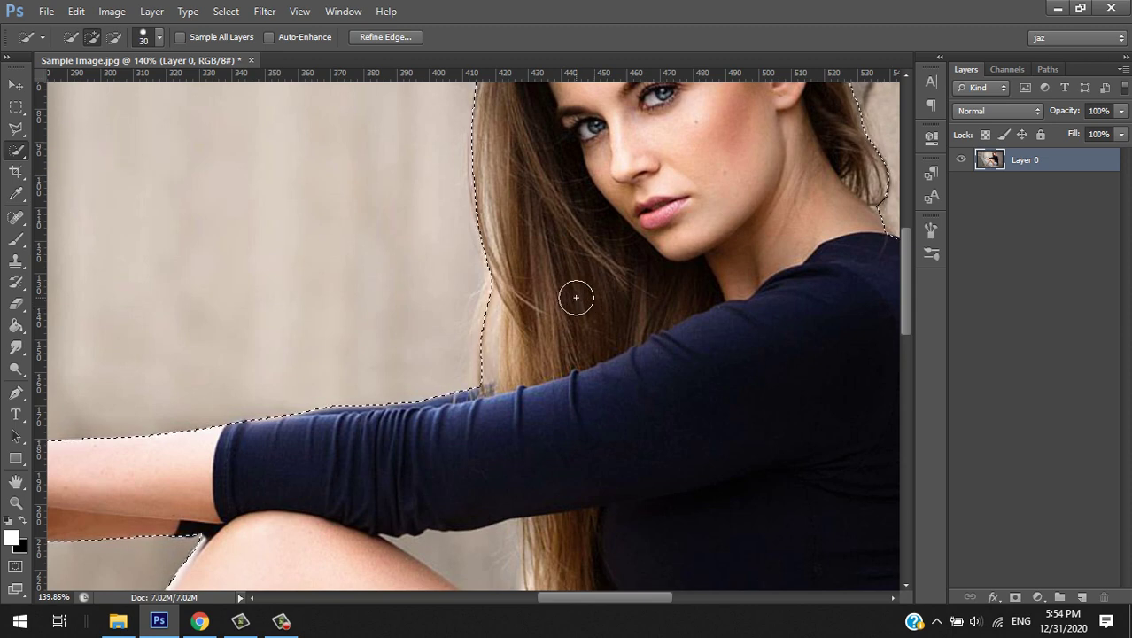
key("bracketright")
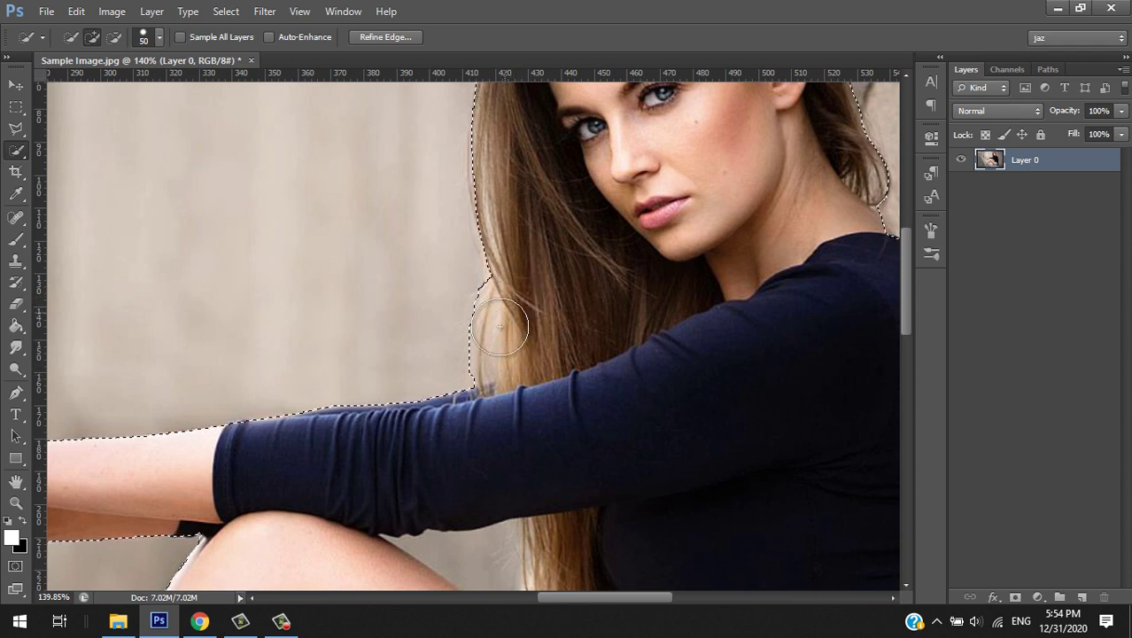
Brush along the loose hair strands on the left and right of her head to add them
scroll(506, 372, "up", 5)
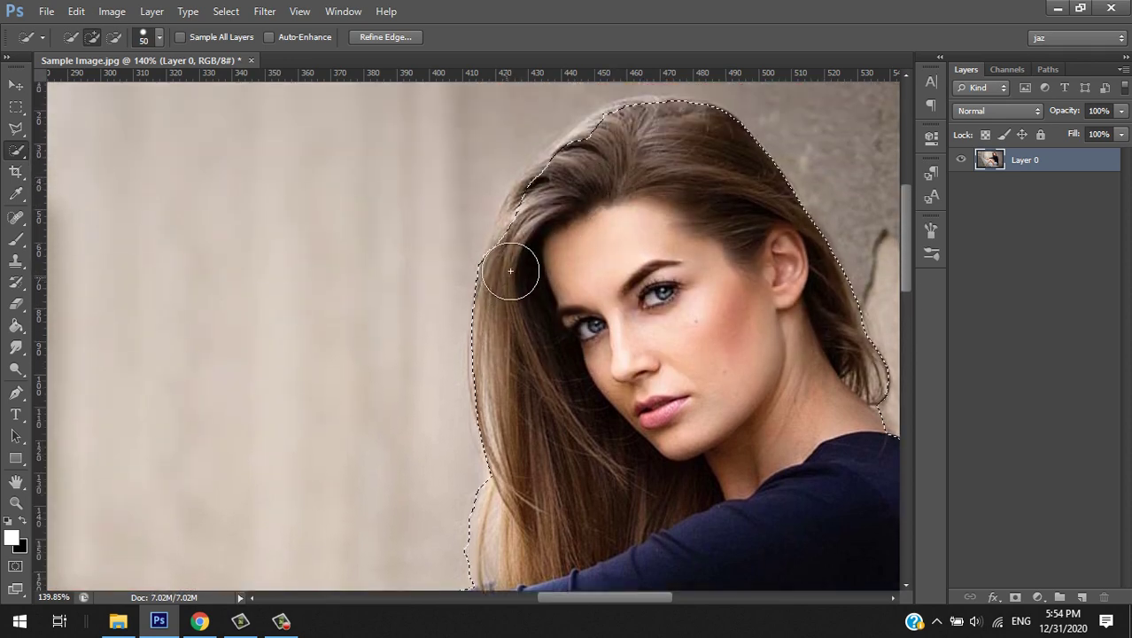
mouse_move(523, 227)
left_mouse_down()
mouse_move(598, 145)
mouse_move(652, 125)
mouse_move(698, 130)
left_mouse_up()
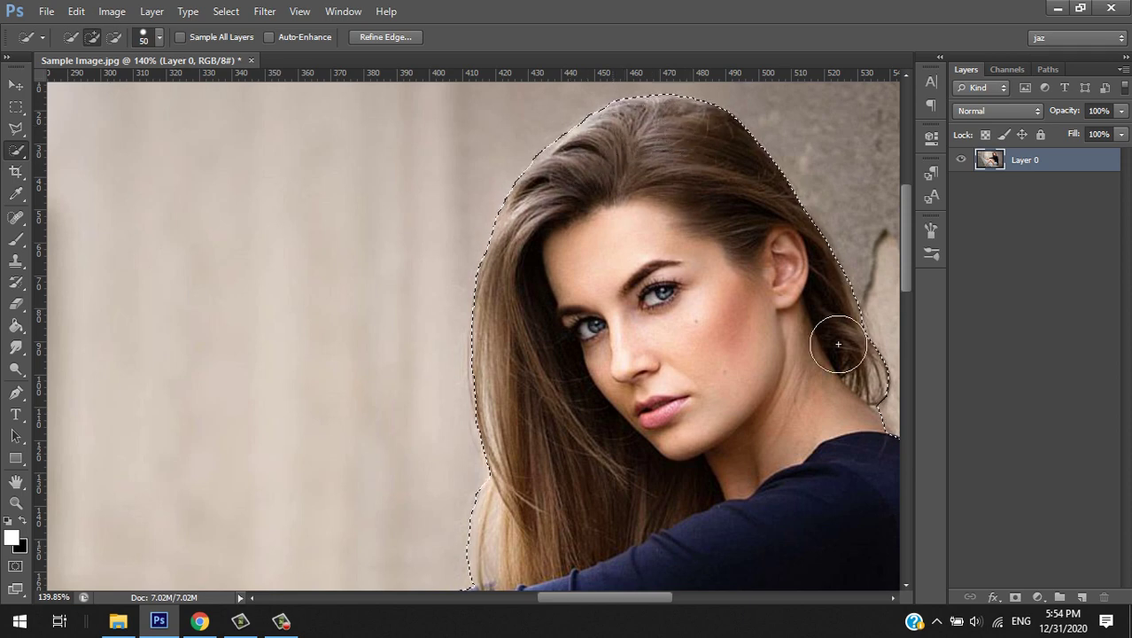
left_click_drag(594, 242, 326, 122)
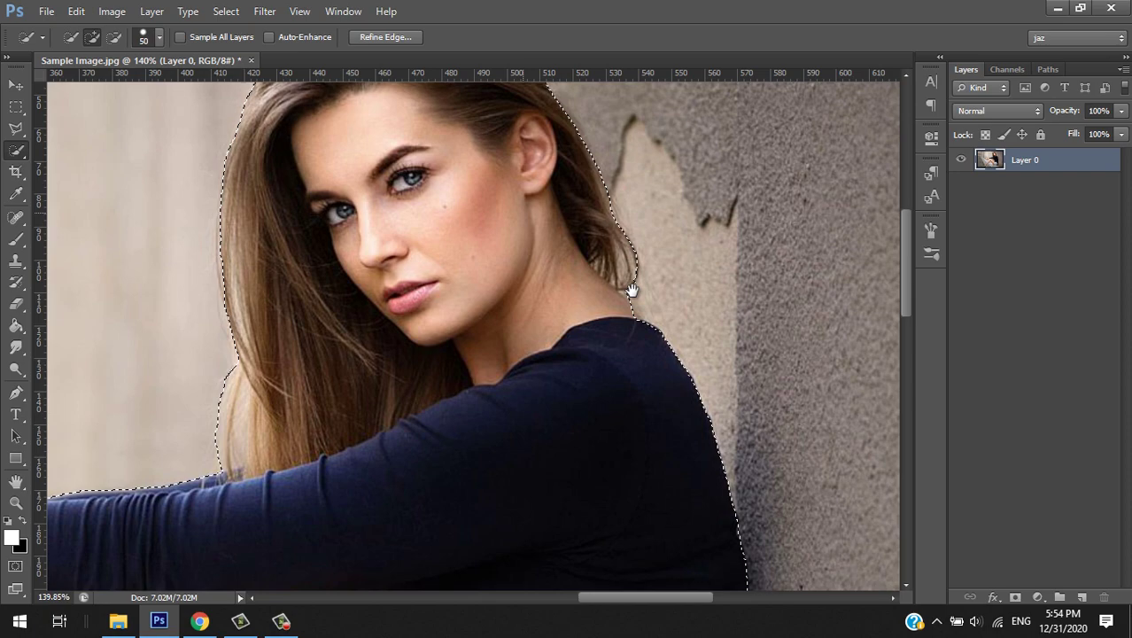
scroll(628, 415, "down", 5)
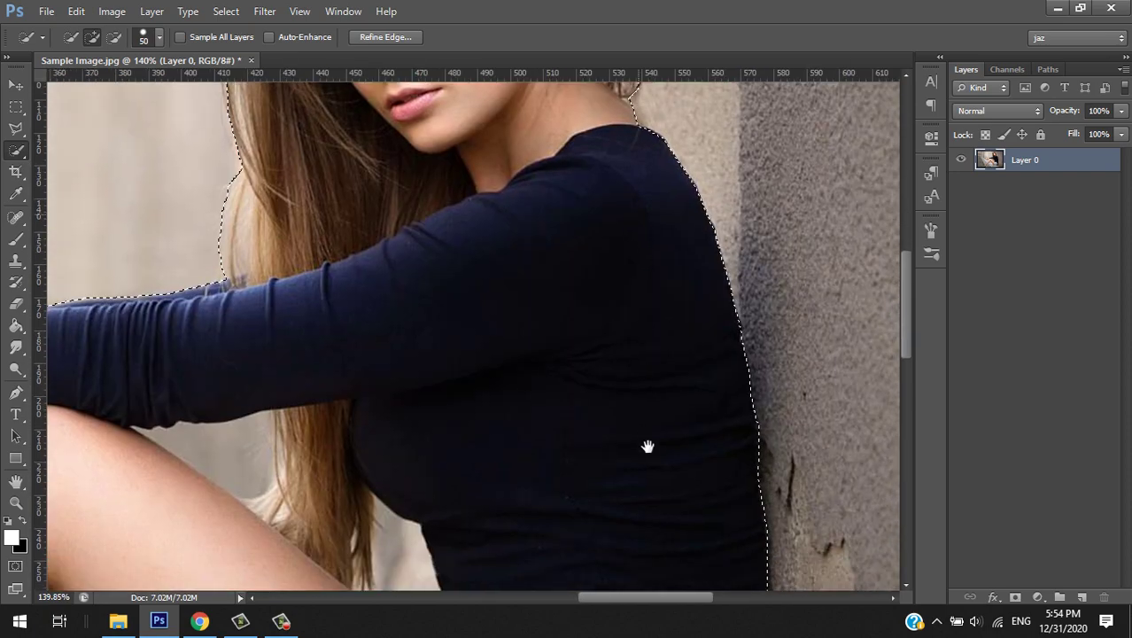
scroll(642, 374, "down", 5)
scroll(642, 374, "down", 1)
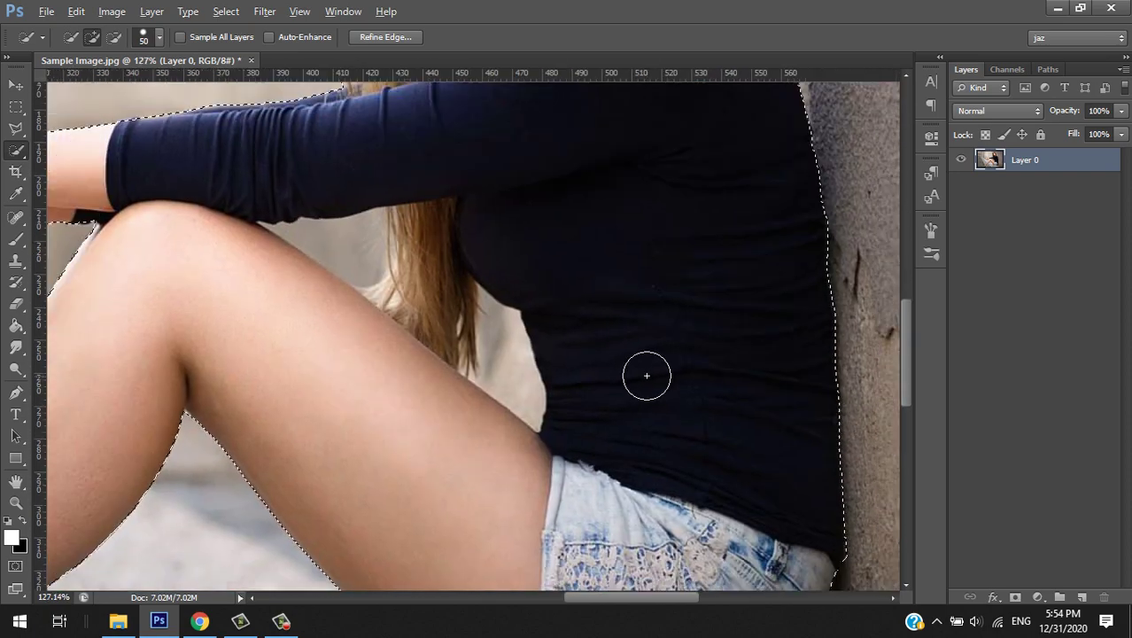
scroll(508, 370, "down", 2)
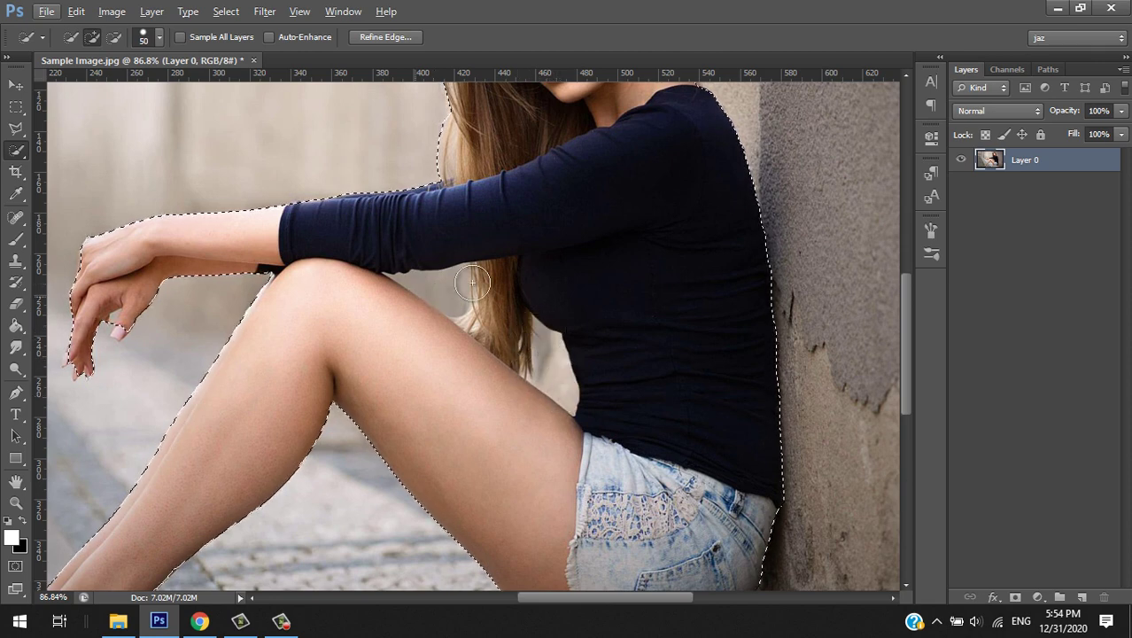
Subtract the background gap between arm, hair, thigh and shirt using the Magnetic Lasso with Alt
left_click(16, 128)
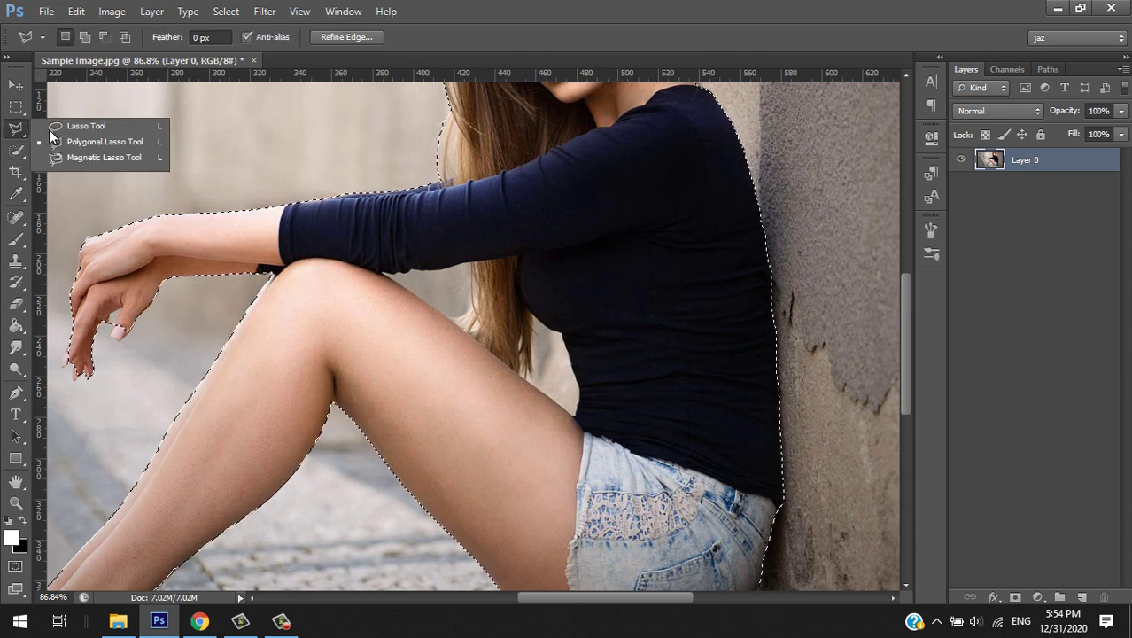
left_click(92, 160)
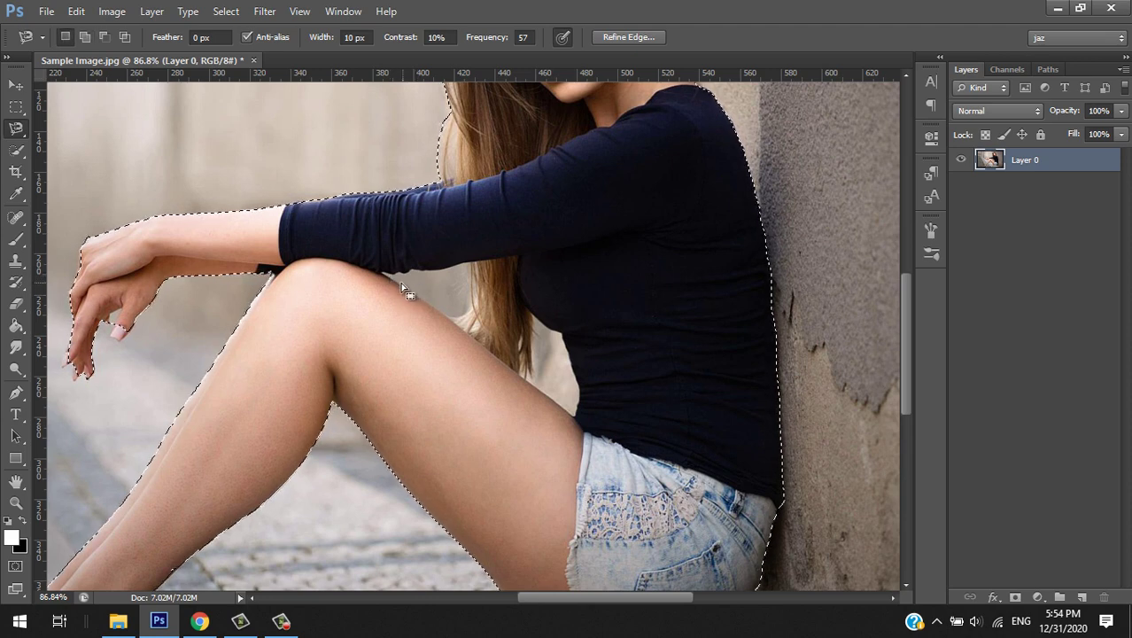
key("alt")
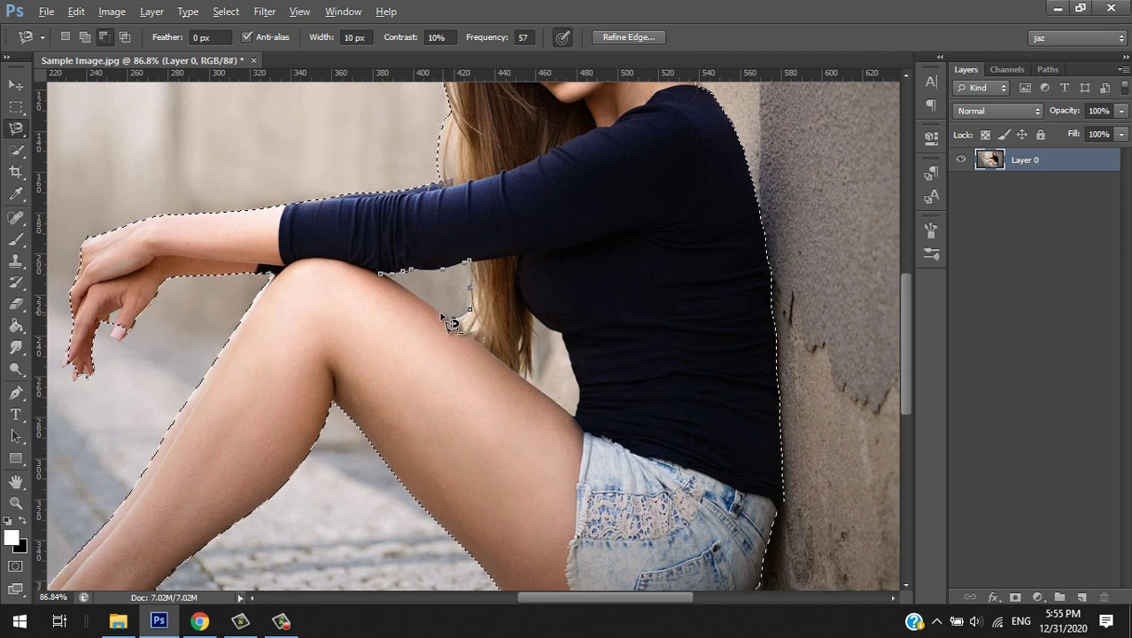
left_click(388, 278)
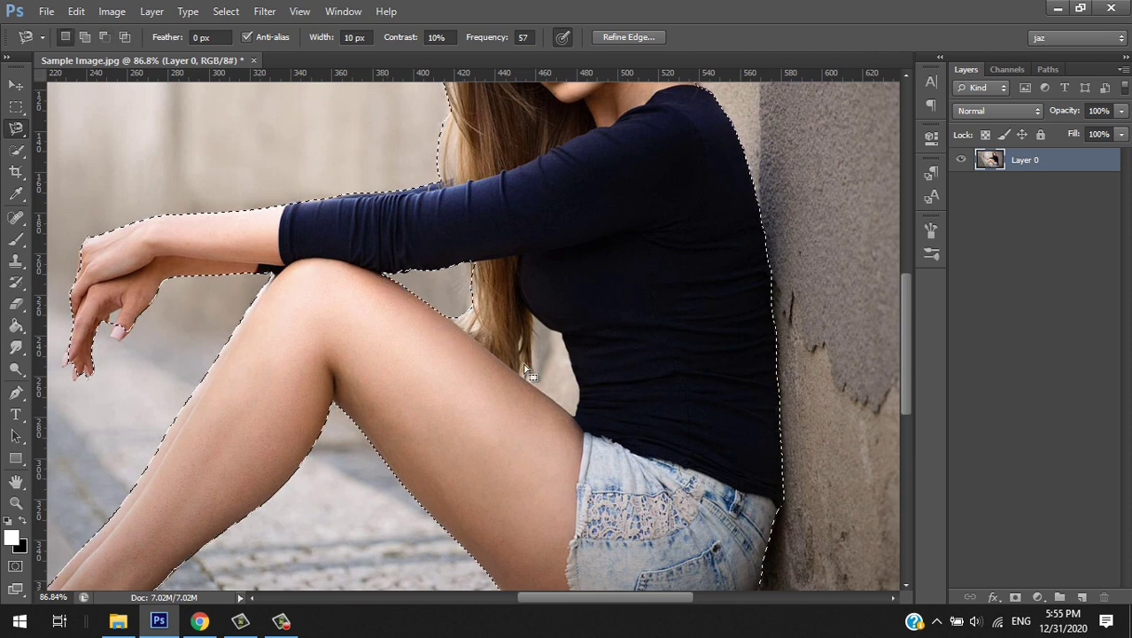
left_click(530, 314, "alt")
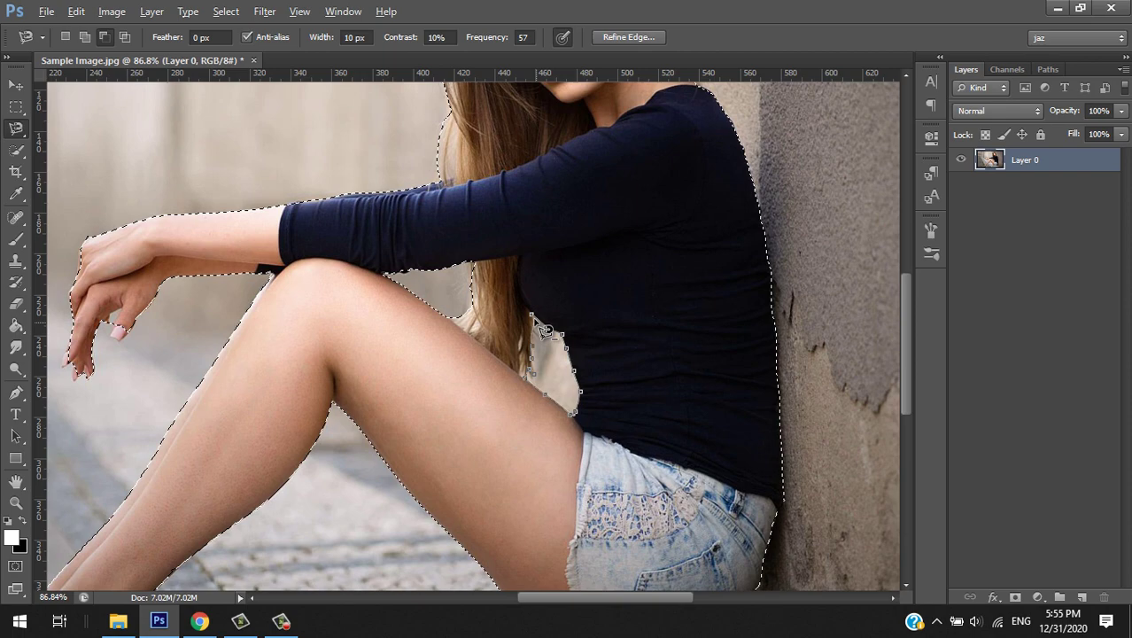
left_click(576, 413)
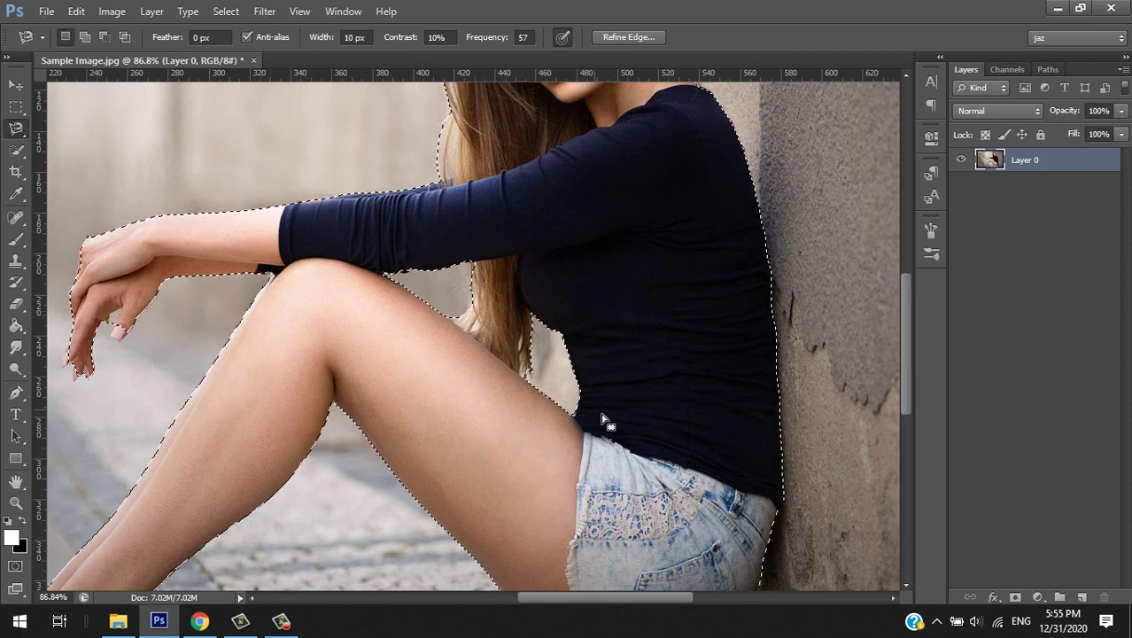
scroll(595, 416, "down", 5)
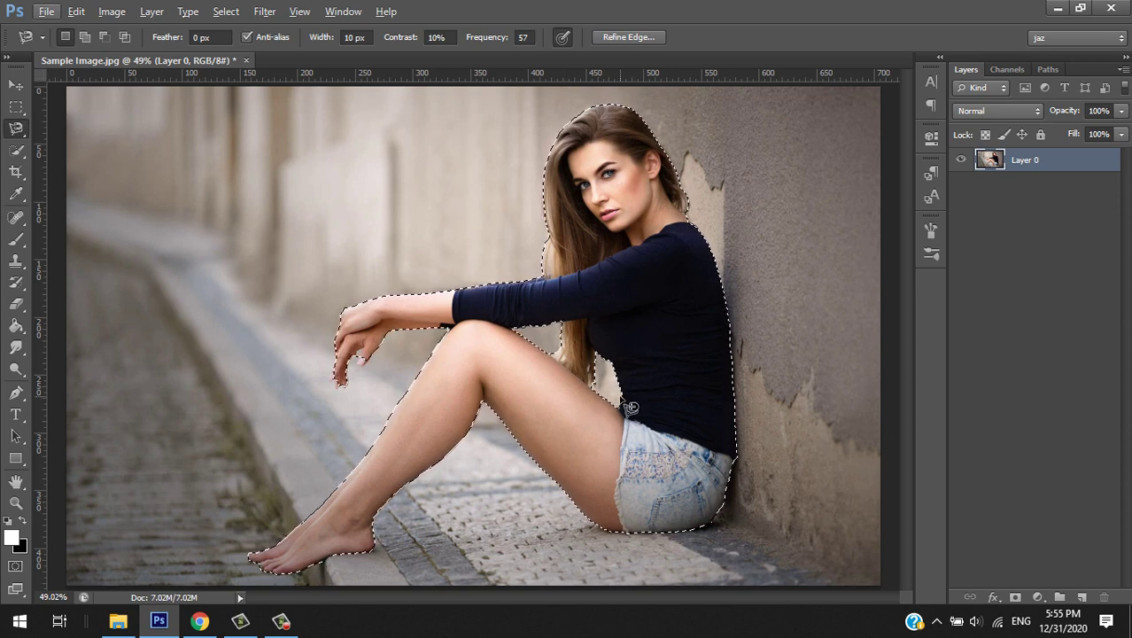
Cancel the unfinished fingernail outline and switch to the Quick Selection brush, zoomed in
scroll(349, 391, "up", 5)
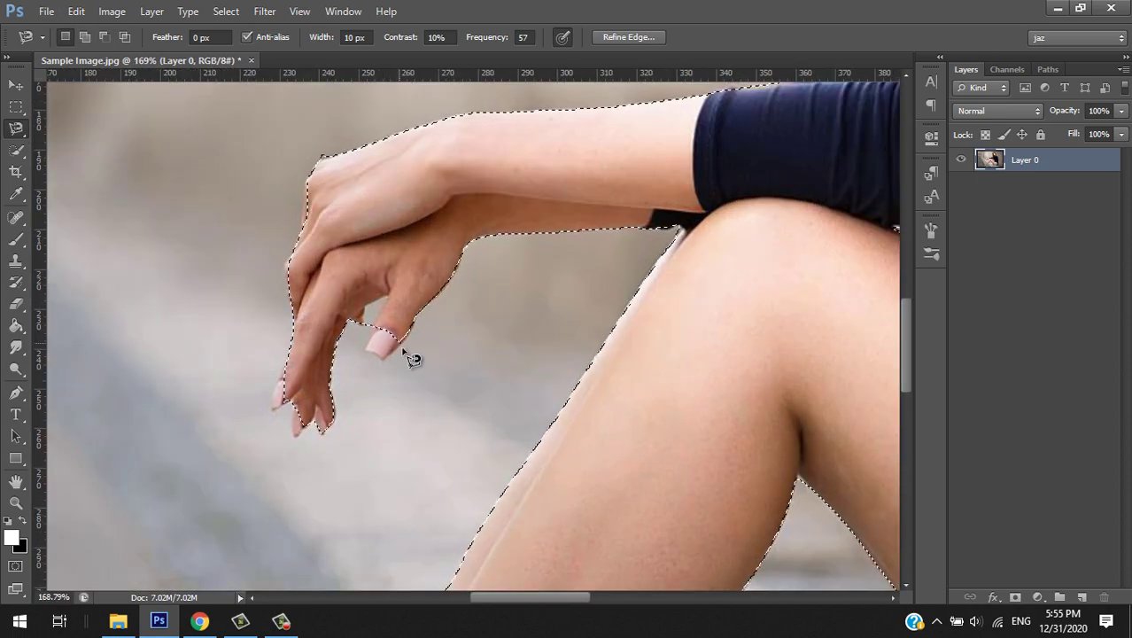
key("shift")
key("BackSpace")
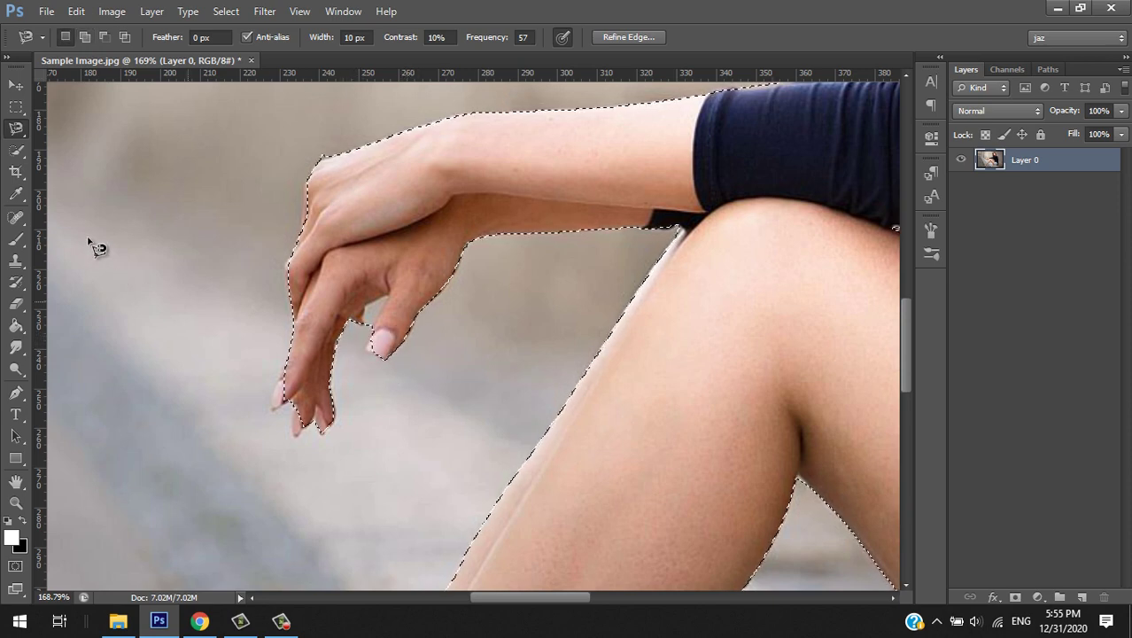
left_click(16, 150)
left_click(99, 148)
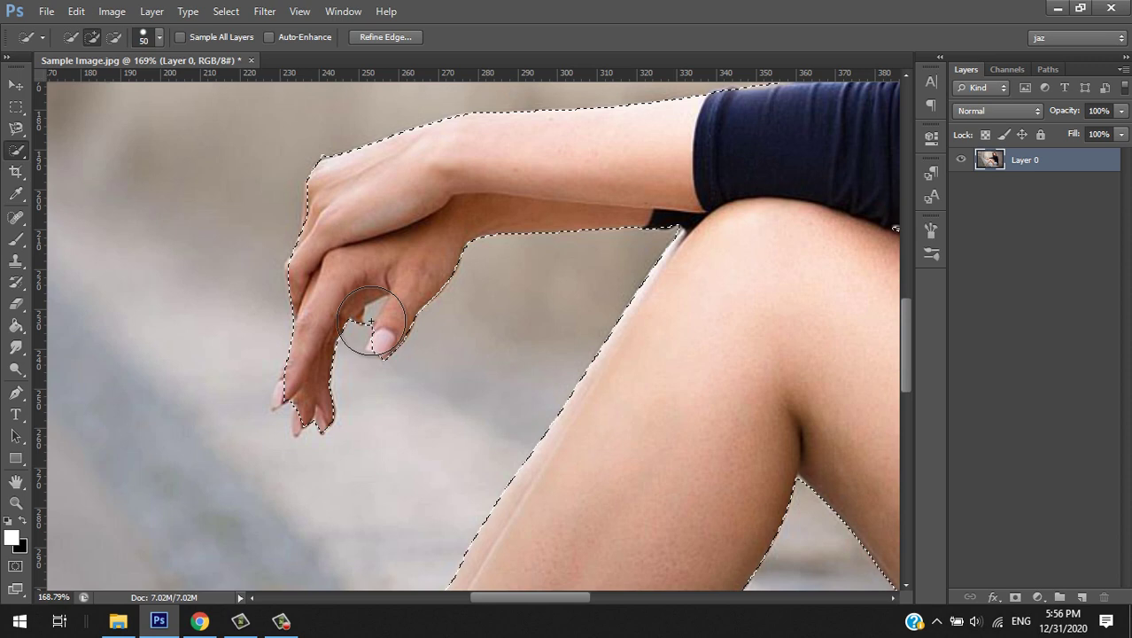
scroll(386, 338, "up", 4)
scroll(387, 335, "up", 1)
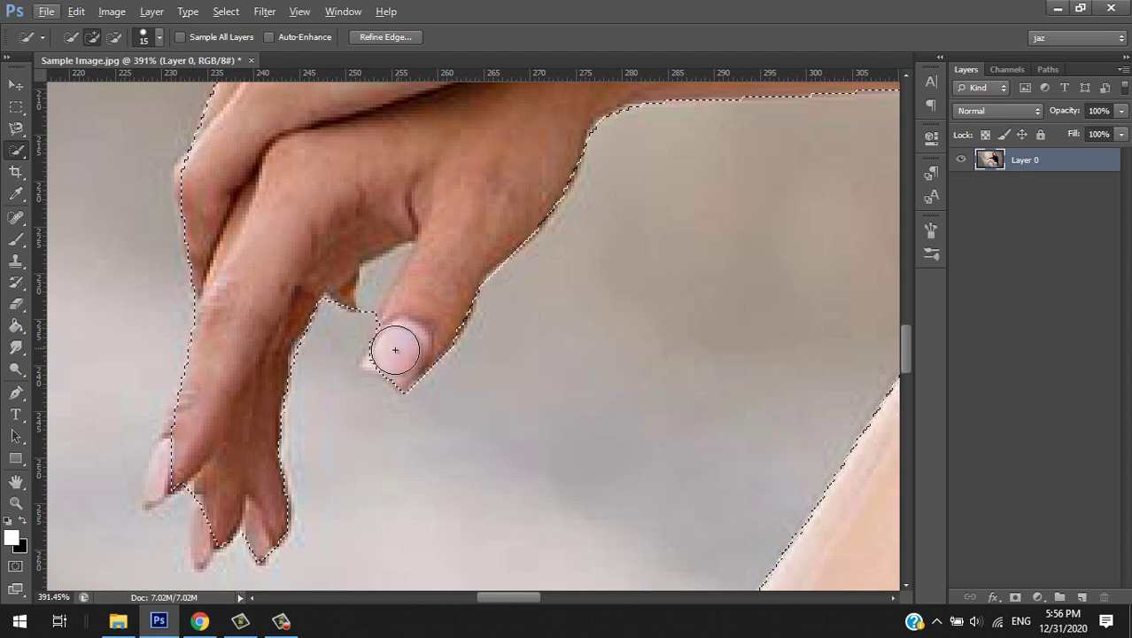
Trim the background below the pink nail and between the fingers from the selection
left_click(379, 361)
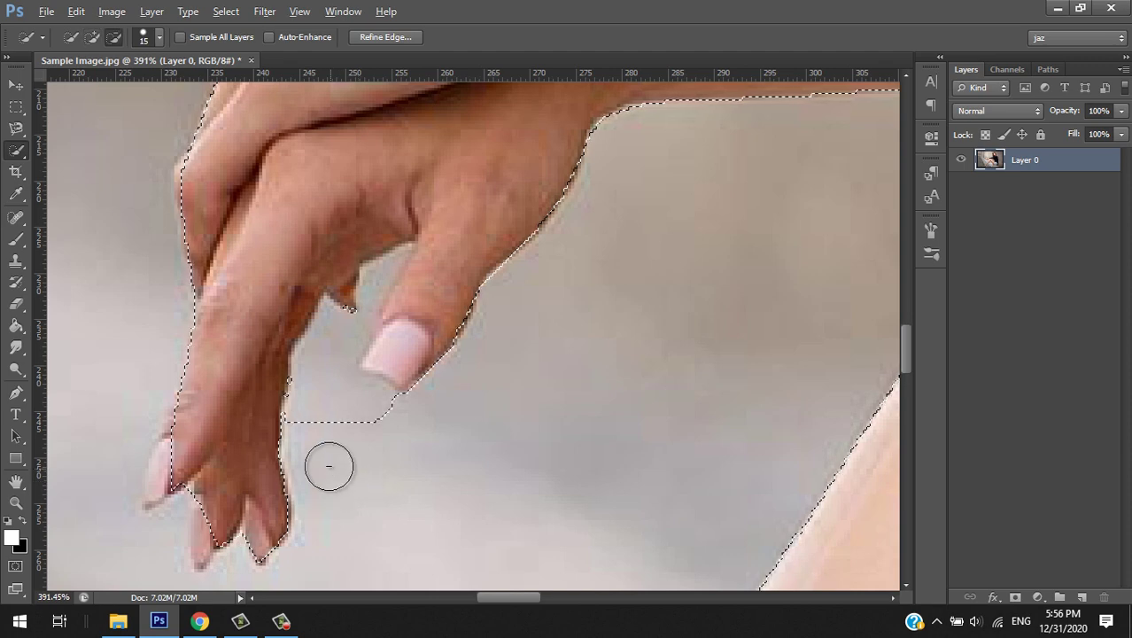
left_click_drag(329, 462, 320, 416)
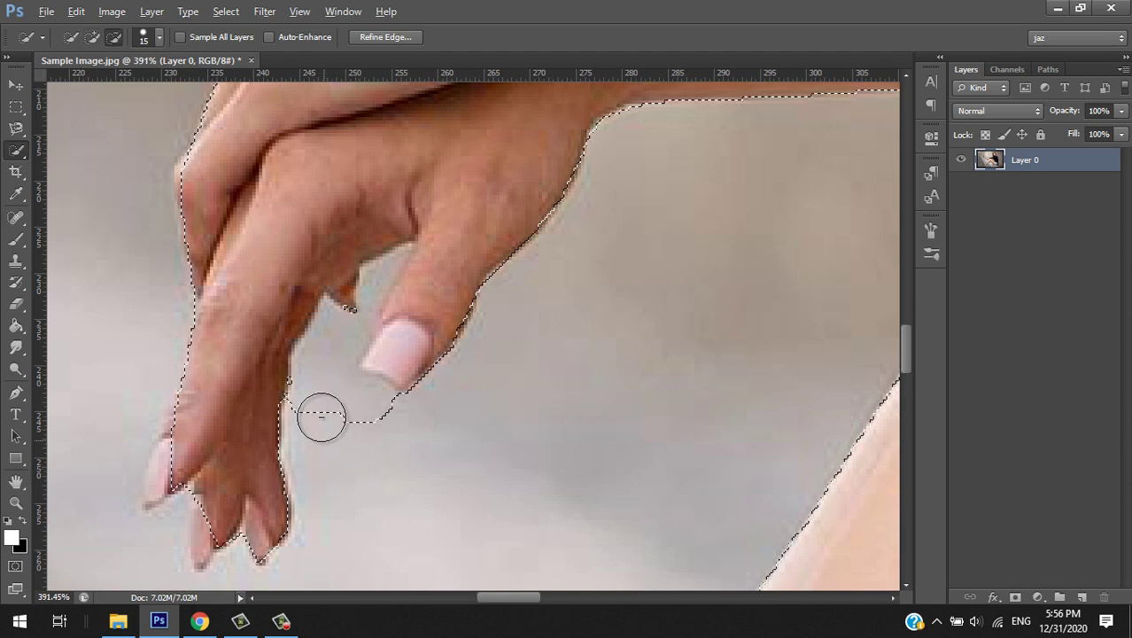
left_click(334, 350)
mouse_move(345, 406)
left_mouse_down()
mouse_move(374, 412)
mouse_move(349, 387)
left_mouse_up()
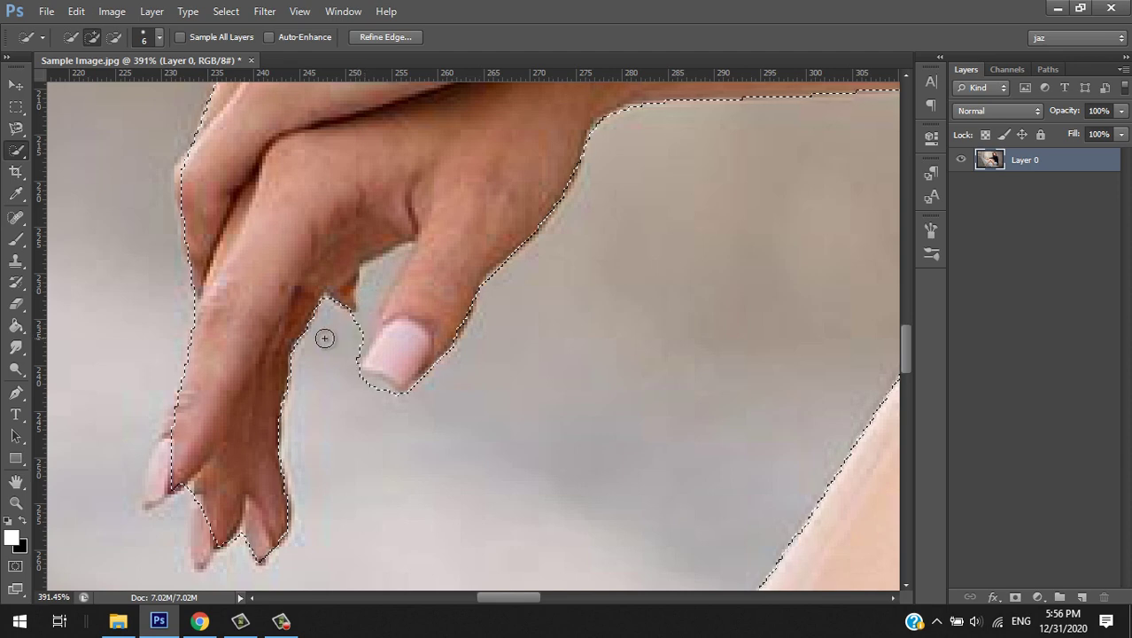
key("alt")
left_click_drag(354, 320, 387, 265)
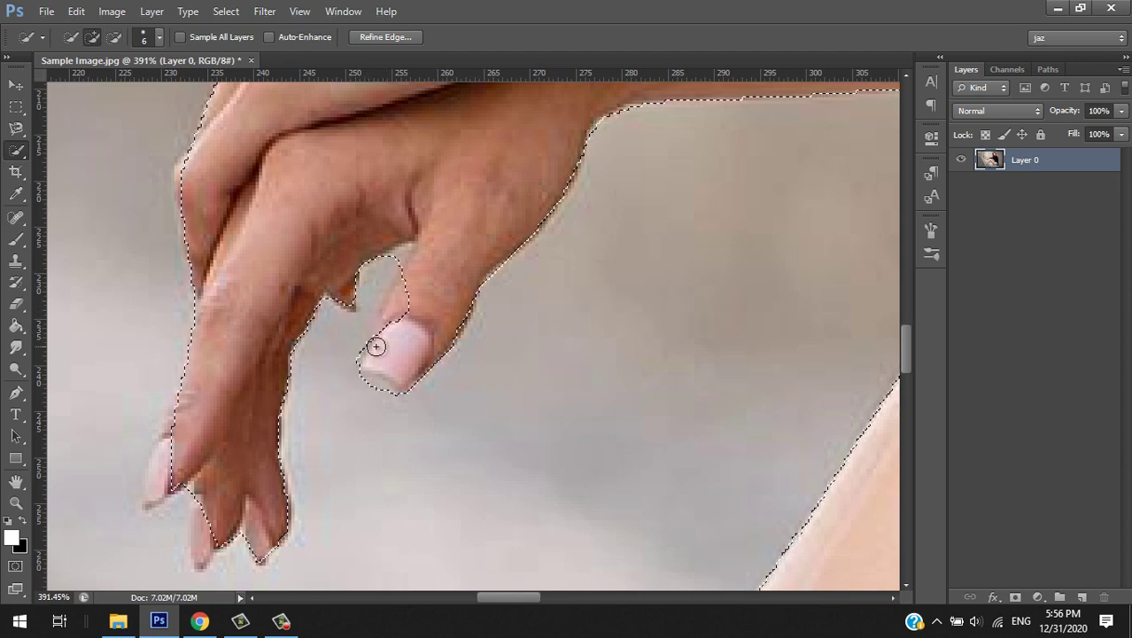
With the Polygonal Lasso, add the pink nail and subtract the finger gap above it
right_click(16, 129)
left_click(88, 139)
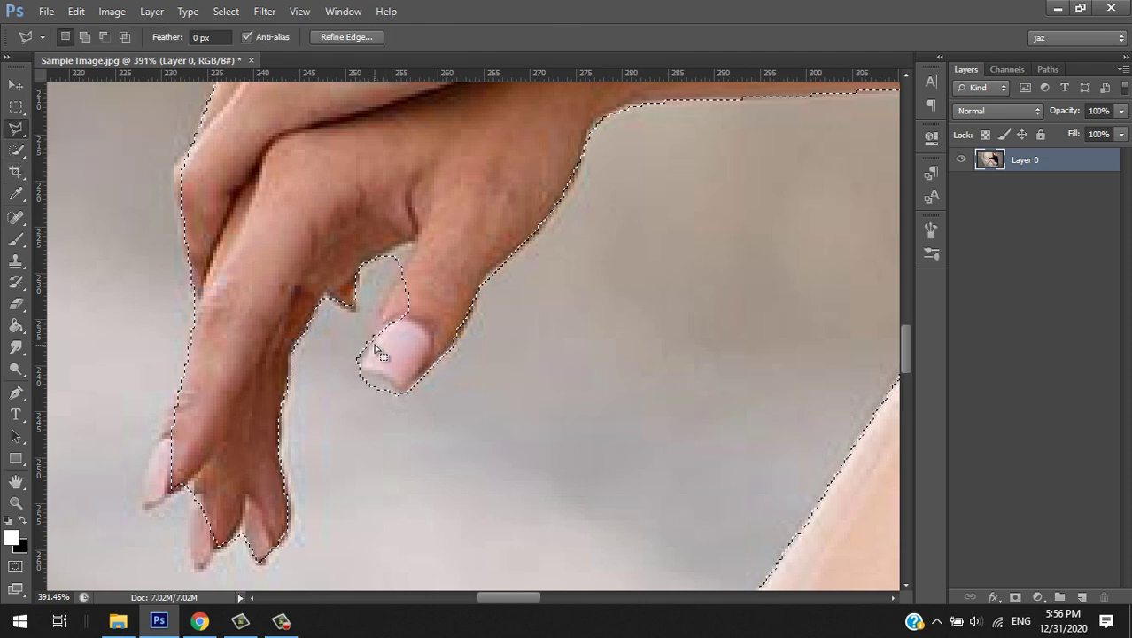
key("shift")
left_click(370, 337)
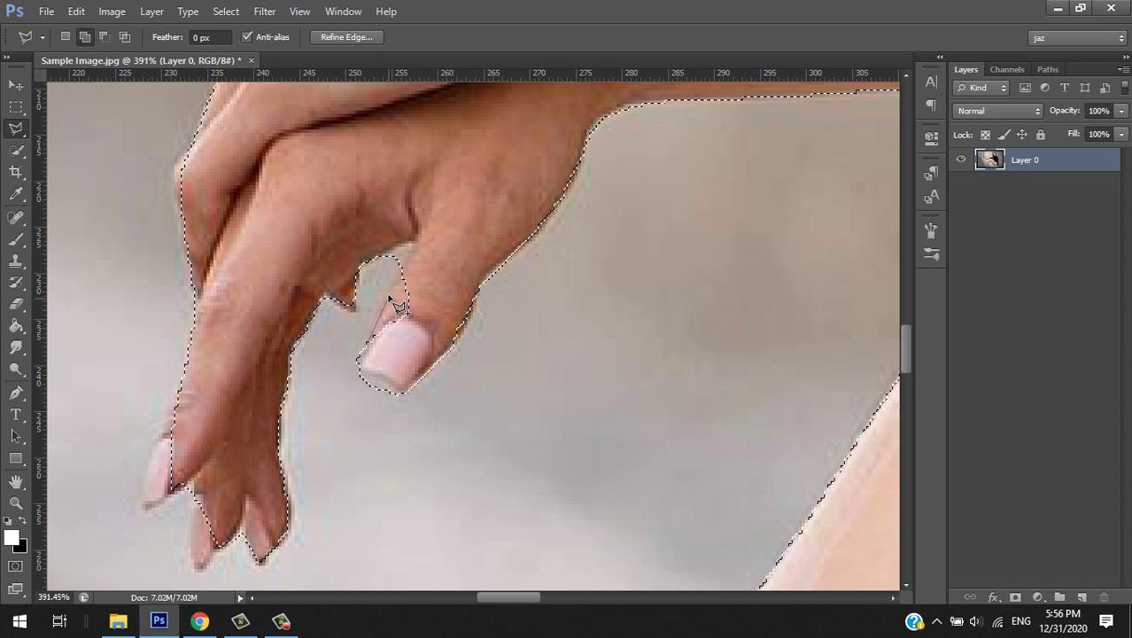
left_click(404, 261)
left_click(423, 284)
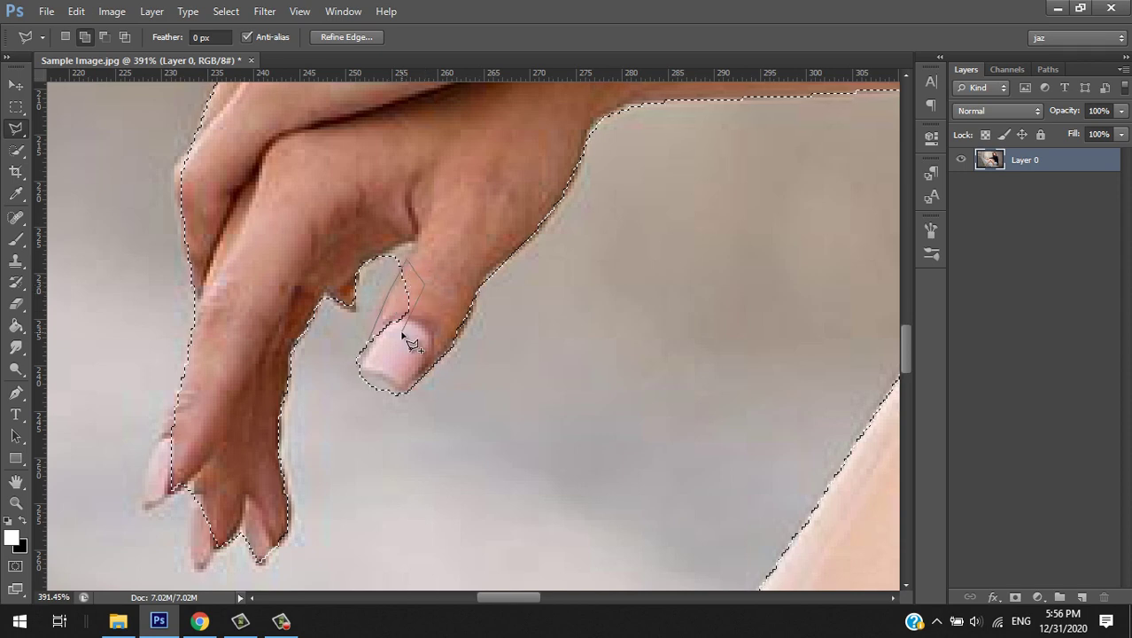
left_click(408, 320)
left_click(385, 352)
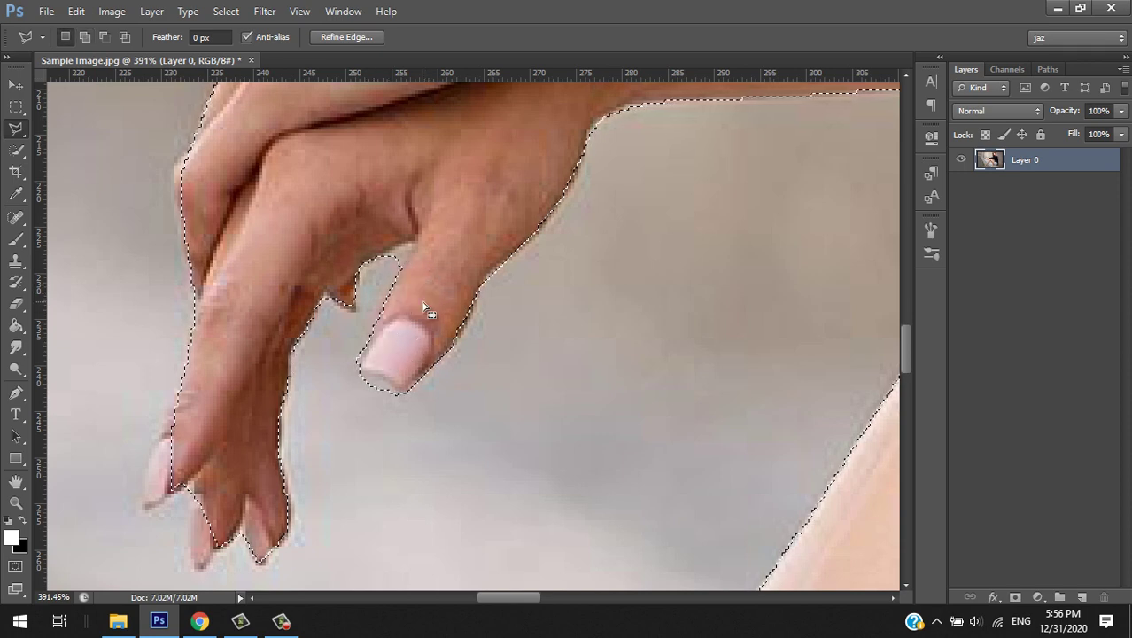
key("alt")
left_click(384, 254)
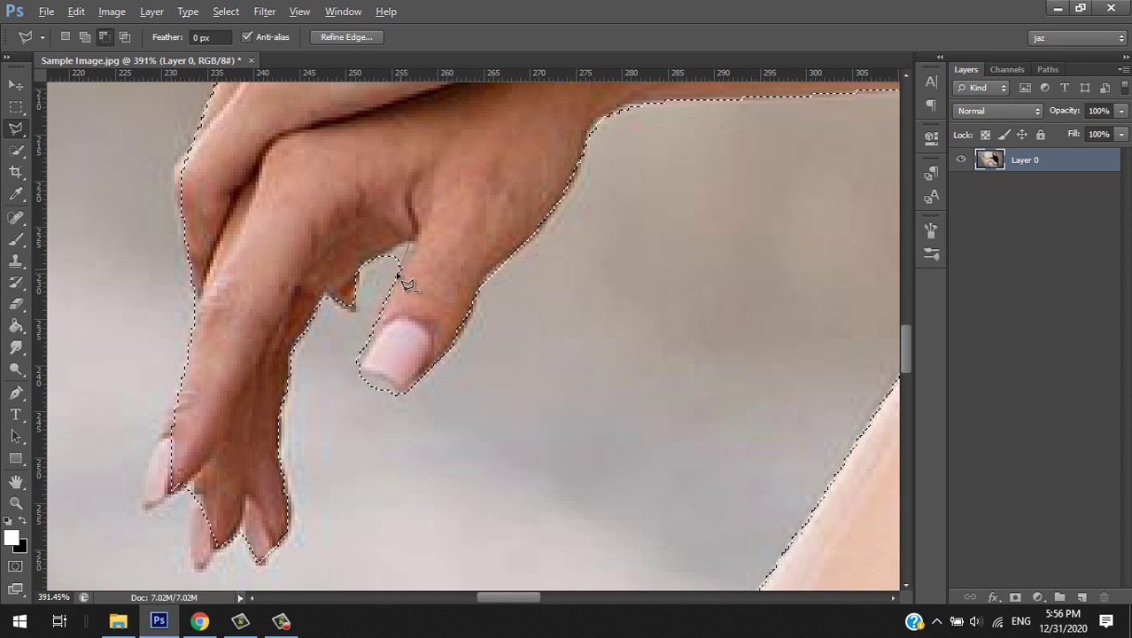
left_click(381, 257)
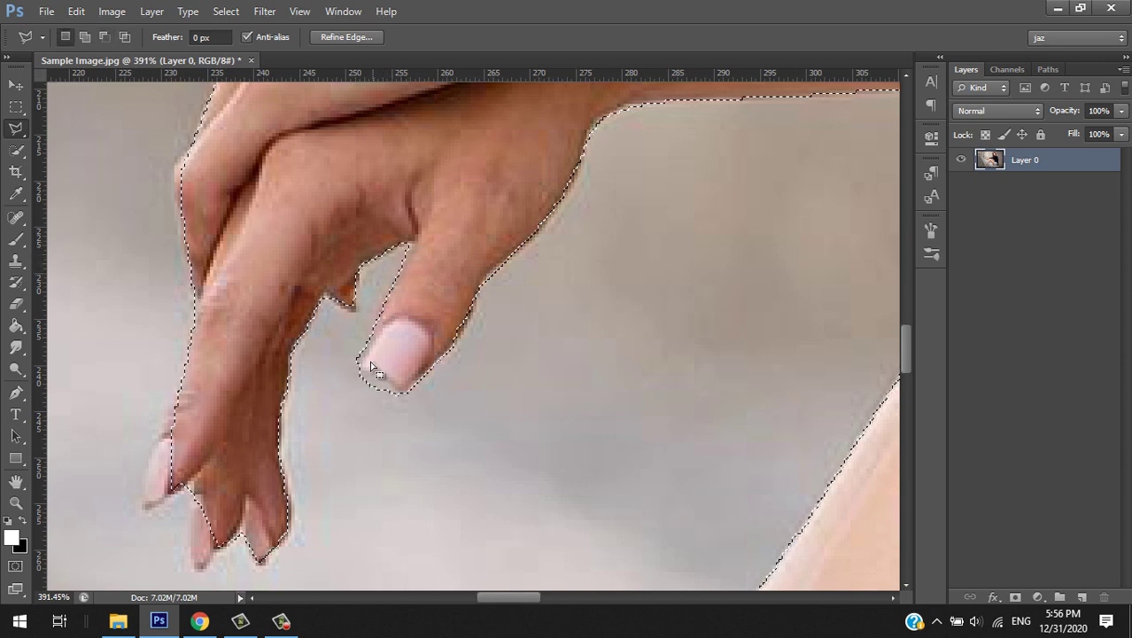
Outline the lower fingertips with polygonal points to add them to the selection
scroll(349, 397, "down", 2)
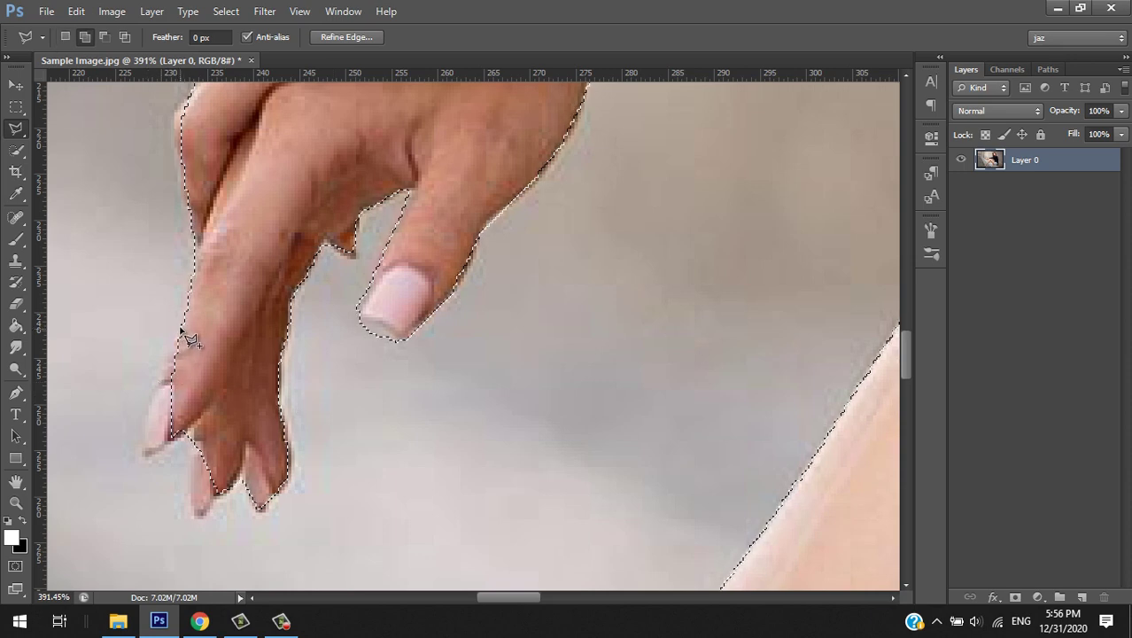
left_click(181, 327)
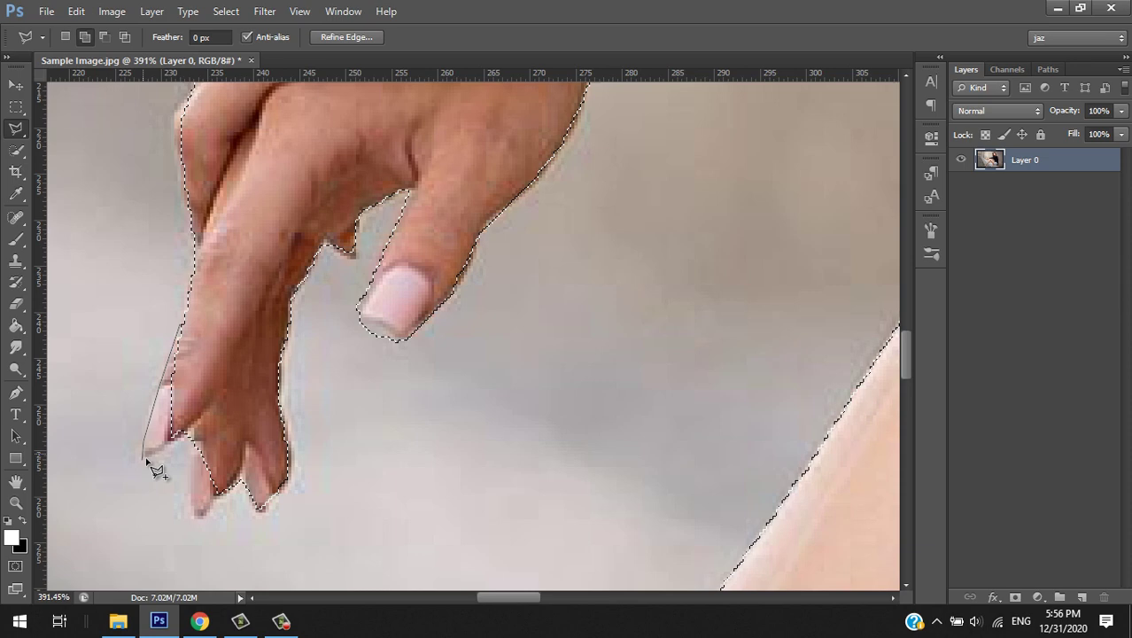
left_click(181, 437)
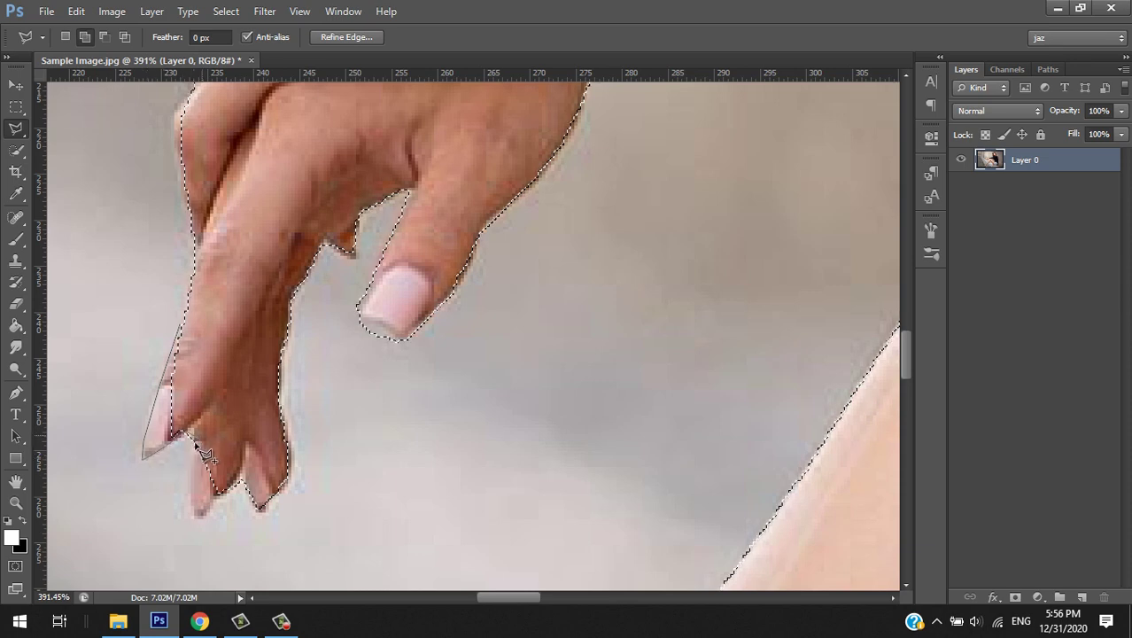
left_click(196, 514)
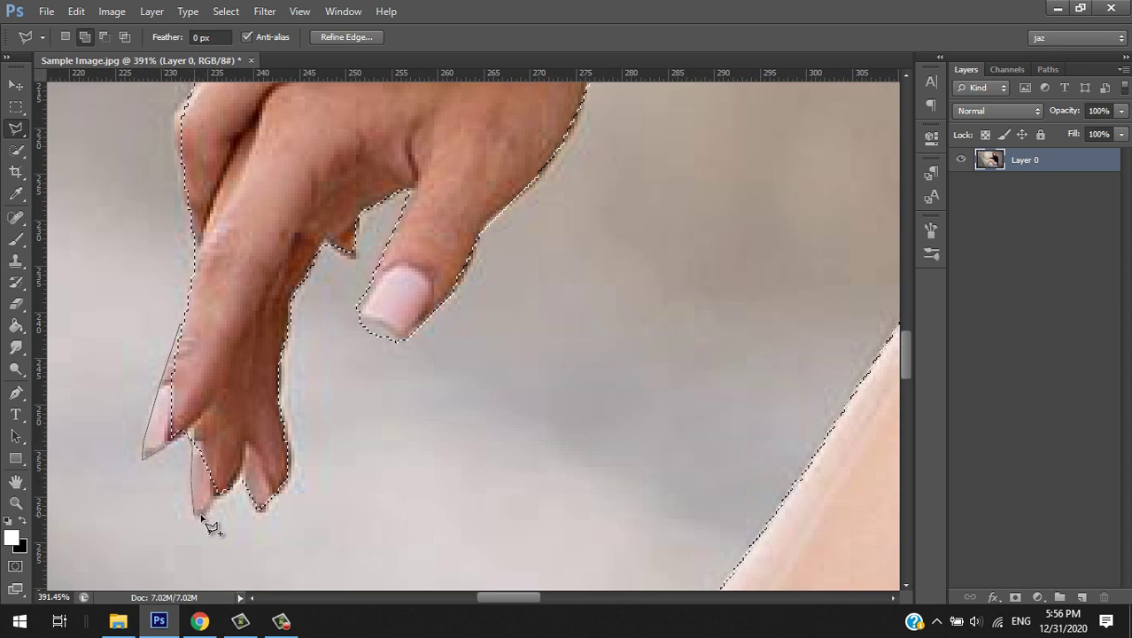
left_click(216, 489)
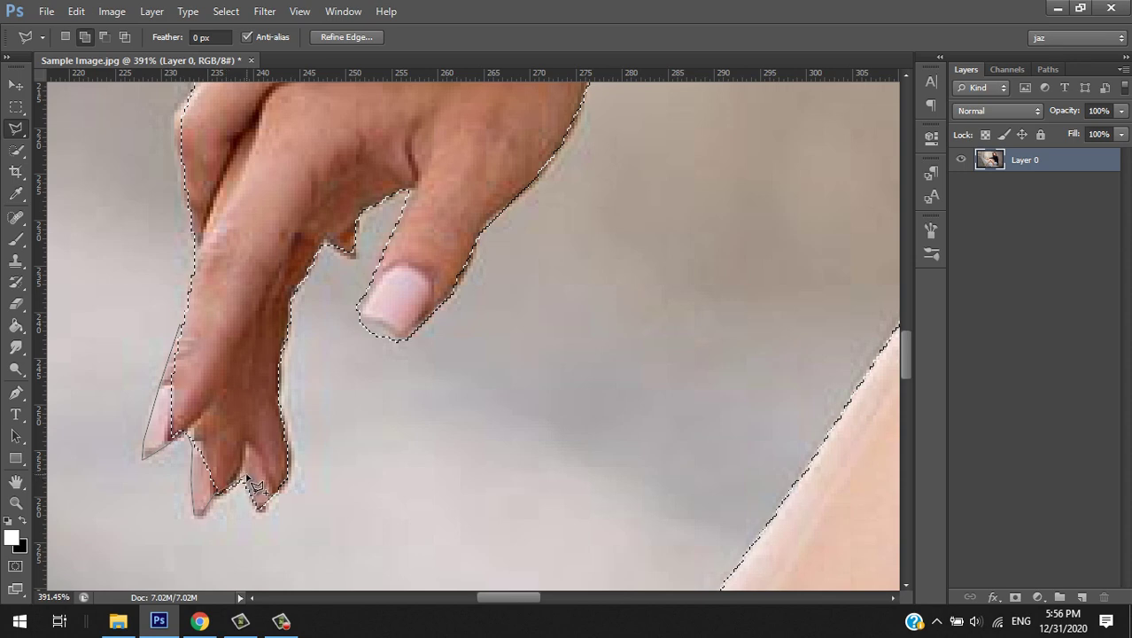
left_click(246, 479)
left_click(259, 511)
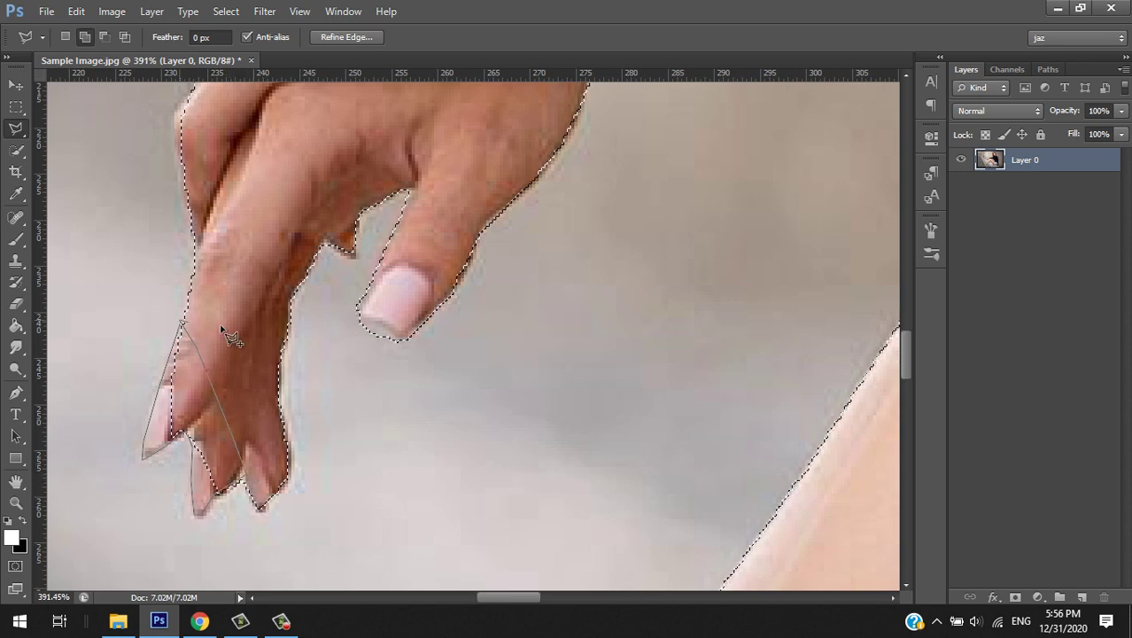
left_click(190, 332)
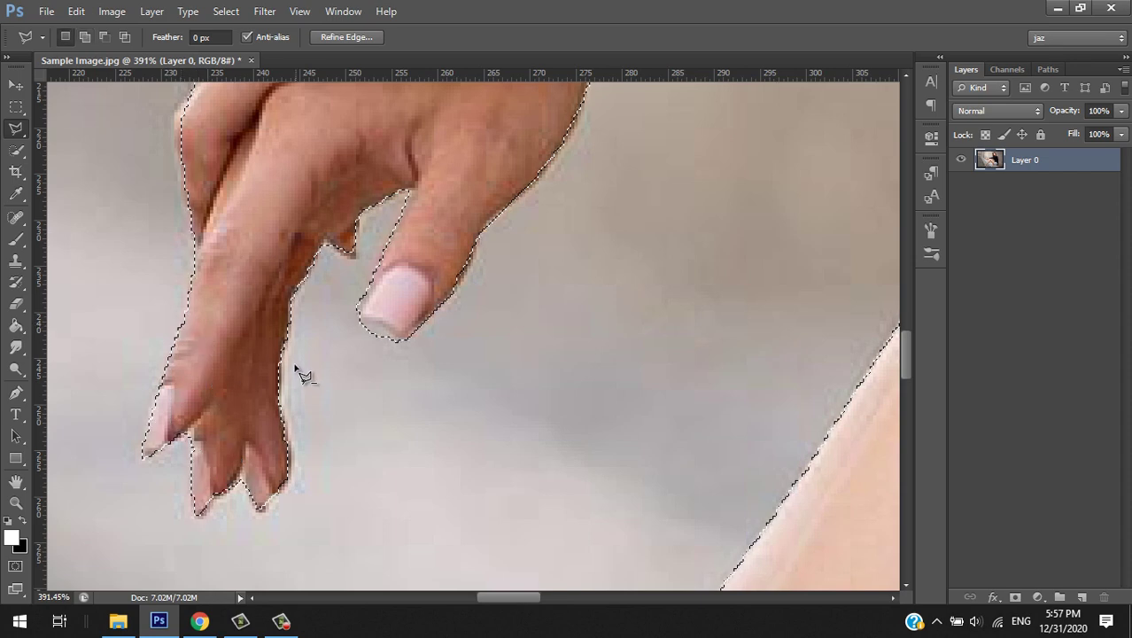
scroll(317, 383, "down", 2)
Add the hand's left edge to the selection with the Magnetic Lasso
scroll(283, 336, "down", 2)
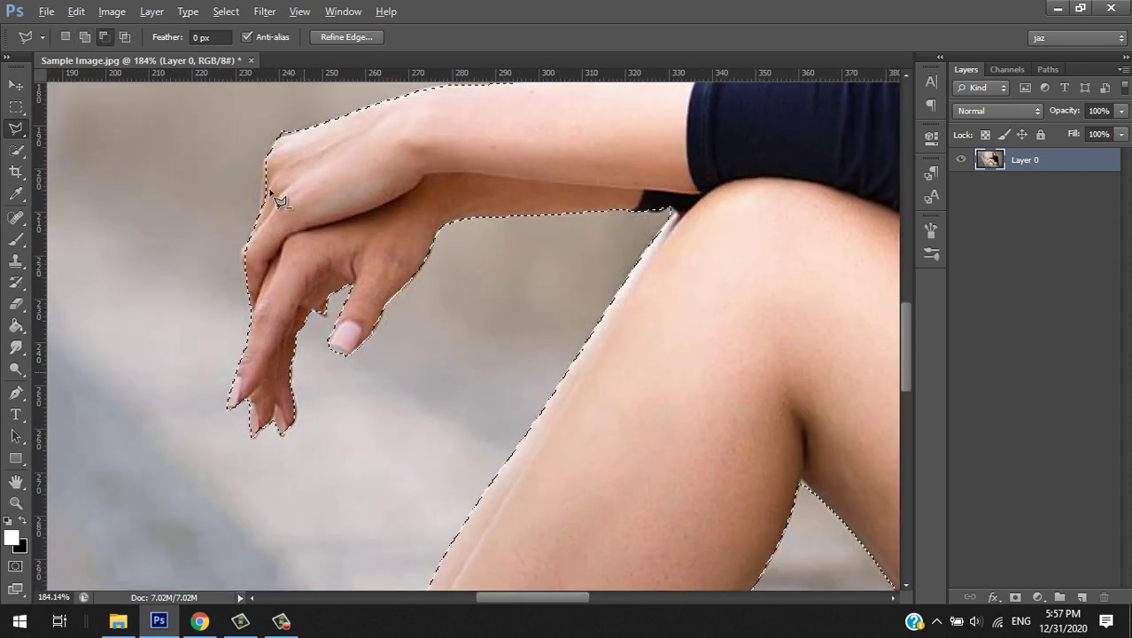
scroll(275, 208, "down", 2)
scroll(304, 263, "down", 1)
scroll(302, 416, "up", 1)
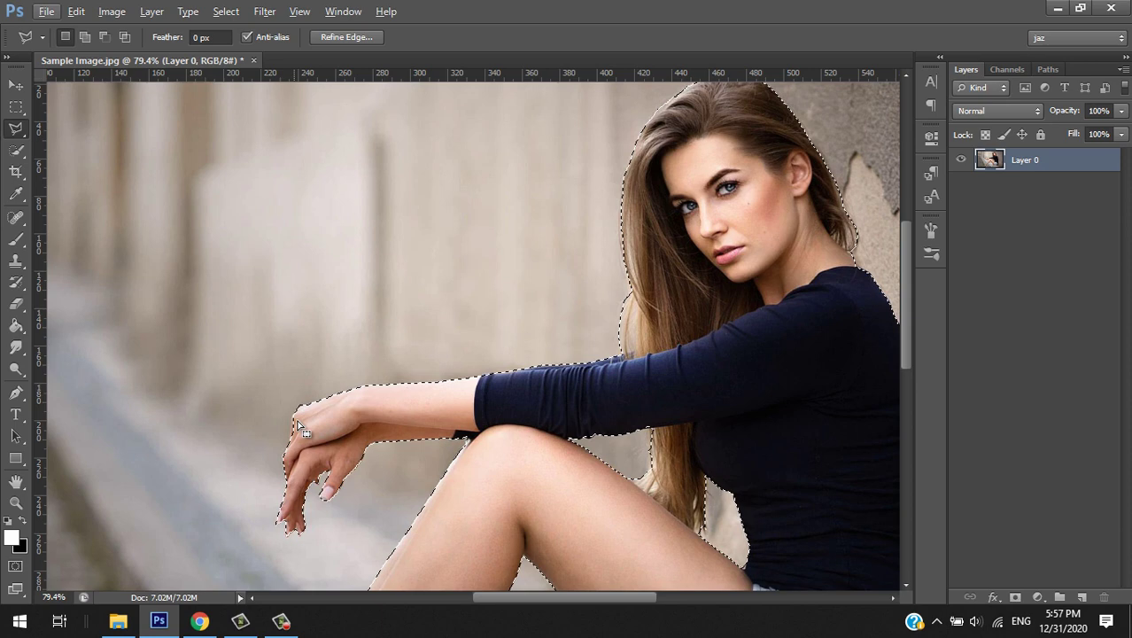
scroll(301, 408, "up", 3)
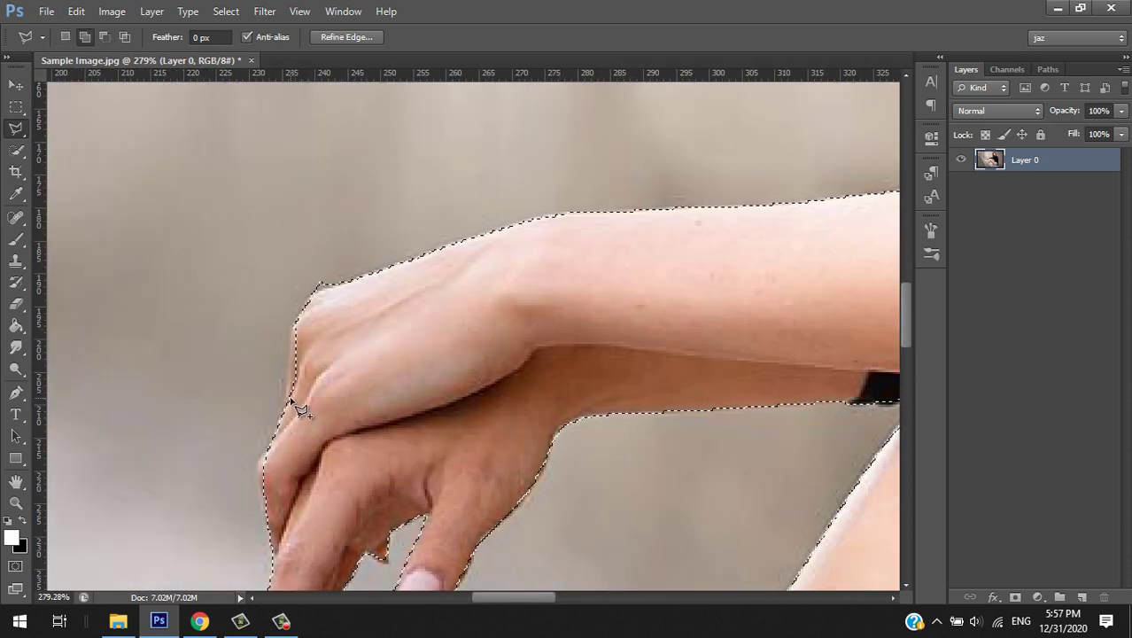
left_click(294, 403)
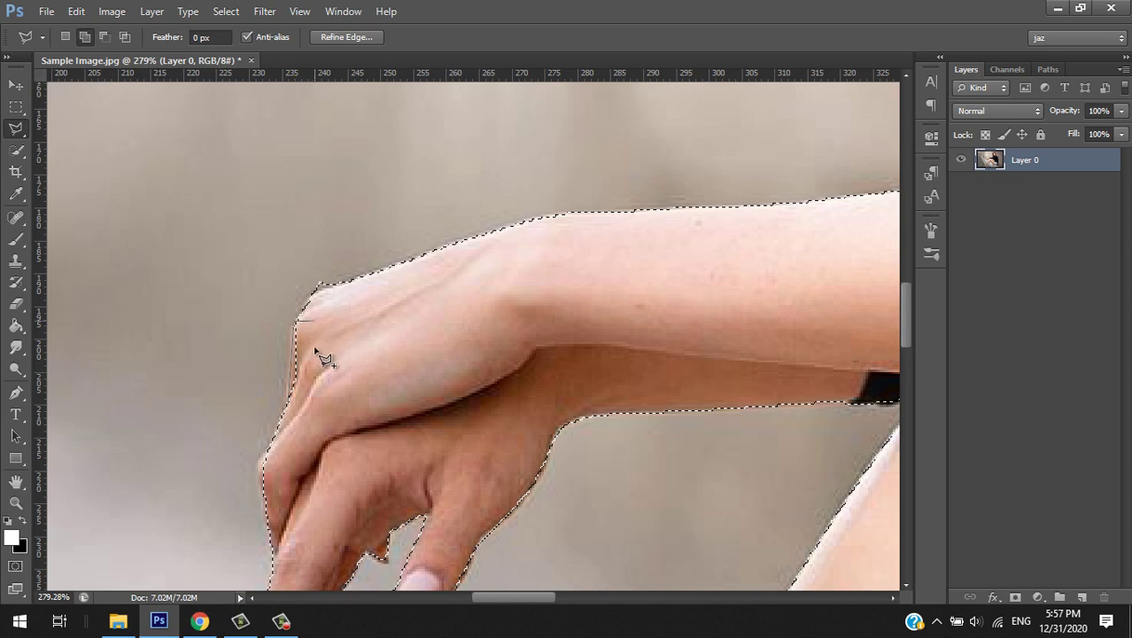
left_click(300, 409)
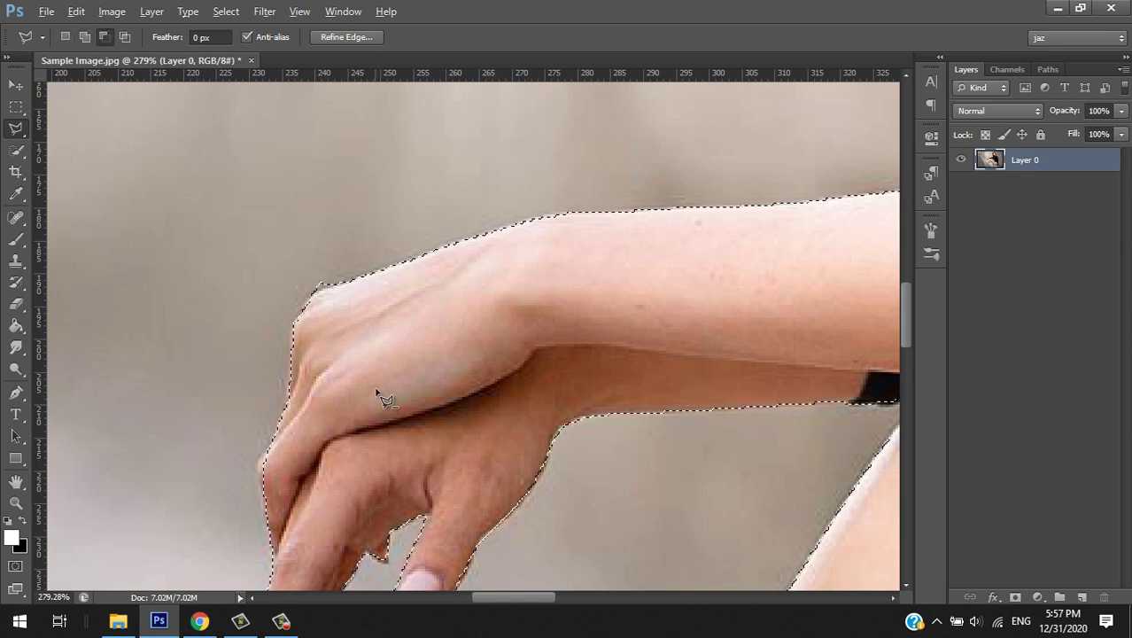
Zoom out and copy the selected woman to a new Layer 1 with Ctrl+J
scroll(385, 399, "down", 6)
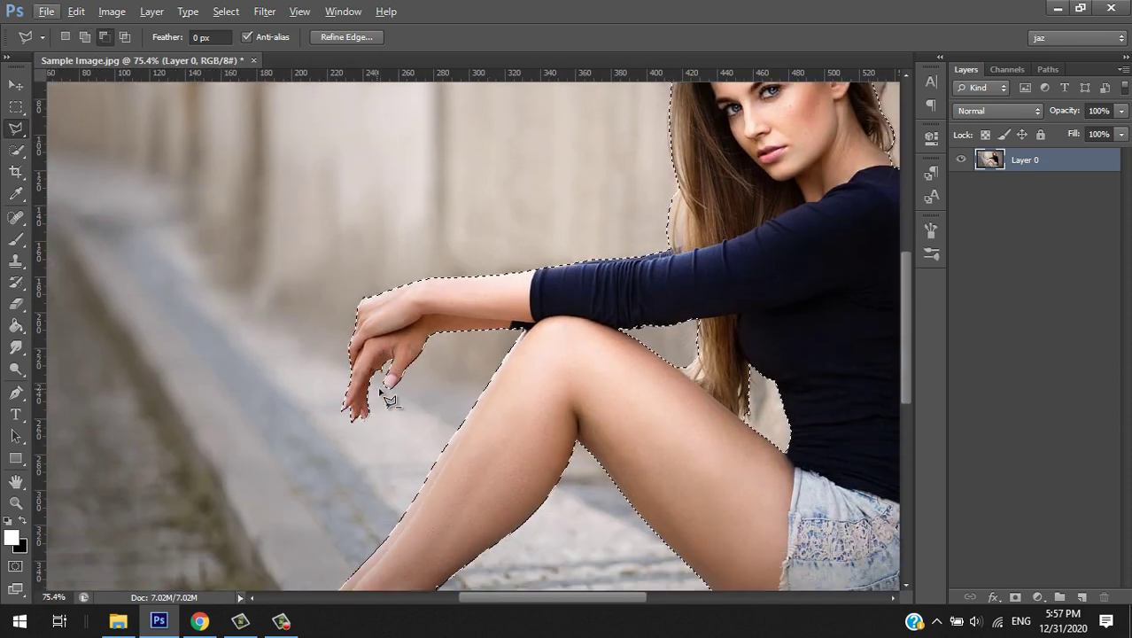
scroll(387, 399, "down", 2)
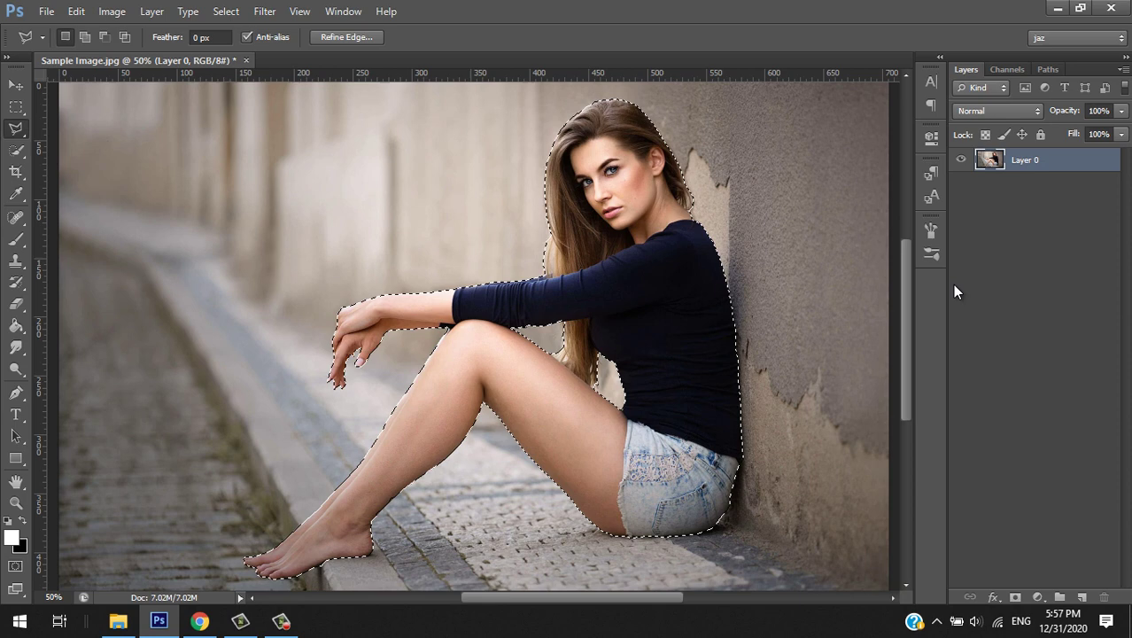
key("ctrl+j")
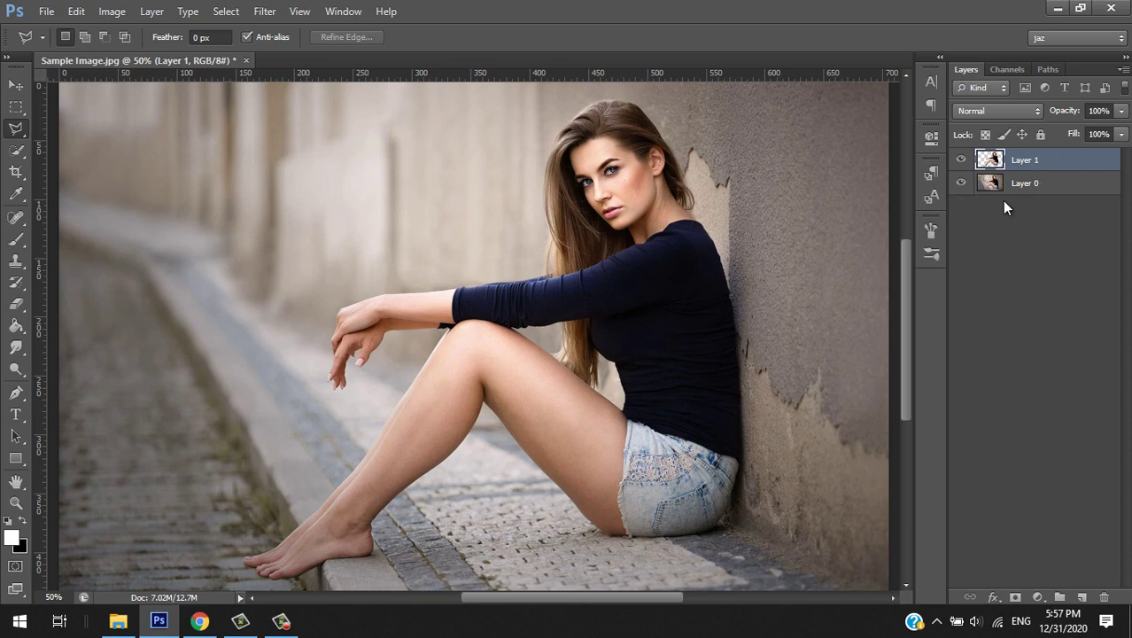
Hide Layer 0, load Layer 1's pixels as a selection, then deselect with Ctrl+D
left_click(961, 184)
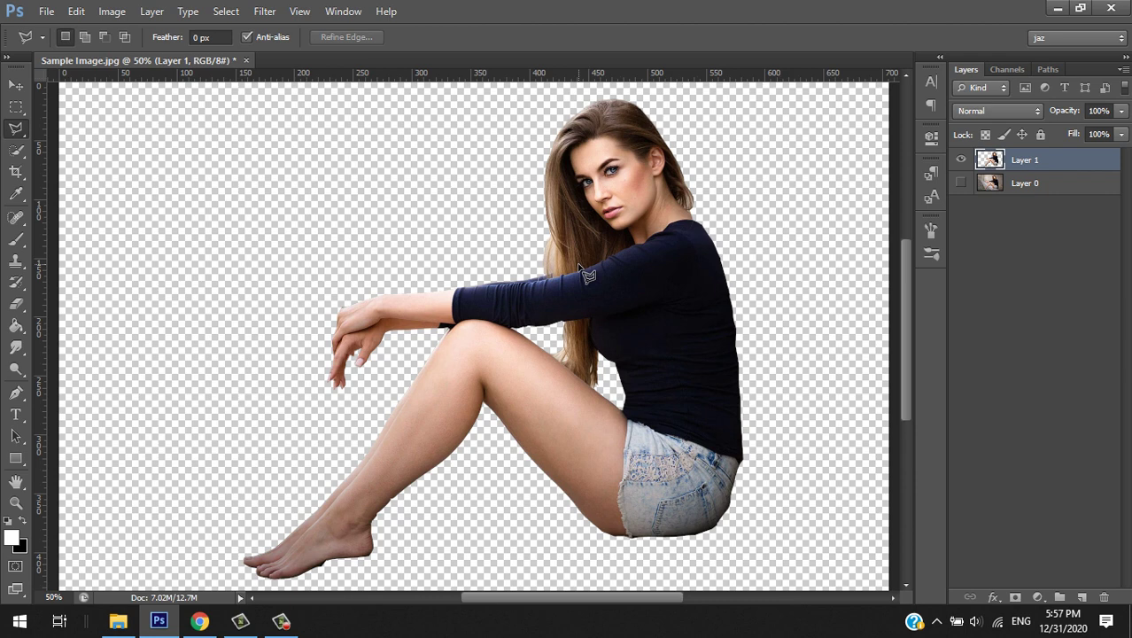
left_click(961, 184)
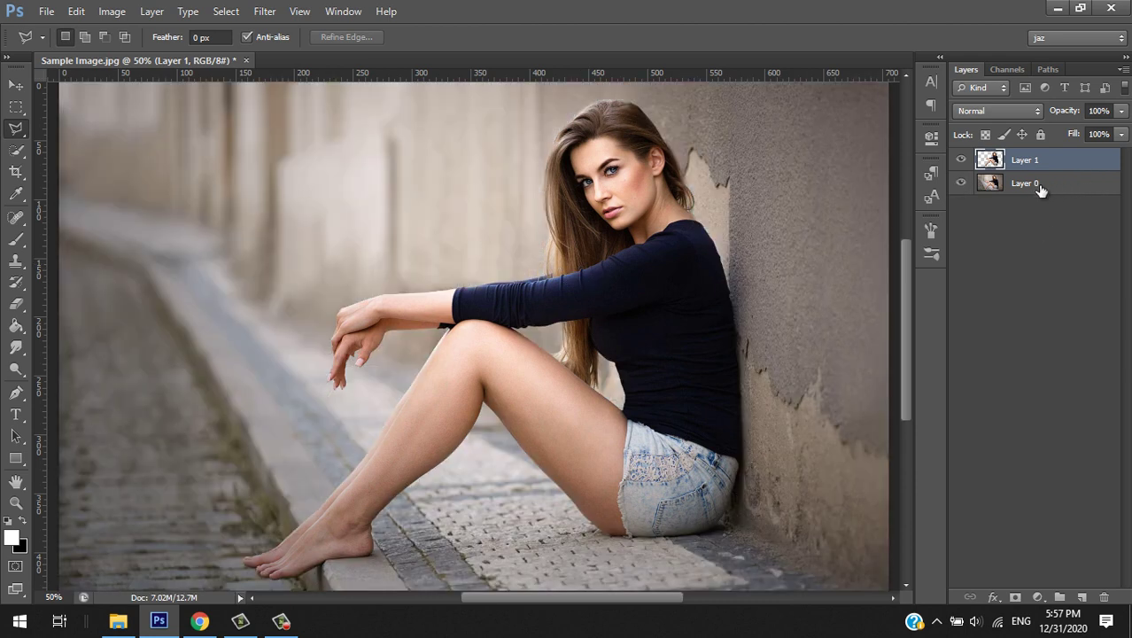
left_click(961, 182)
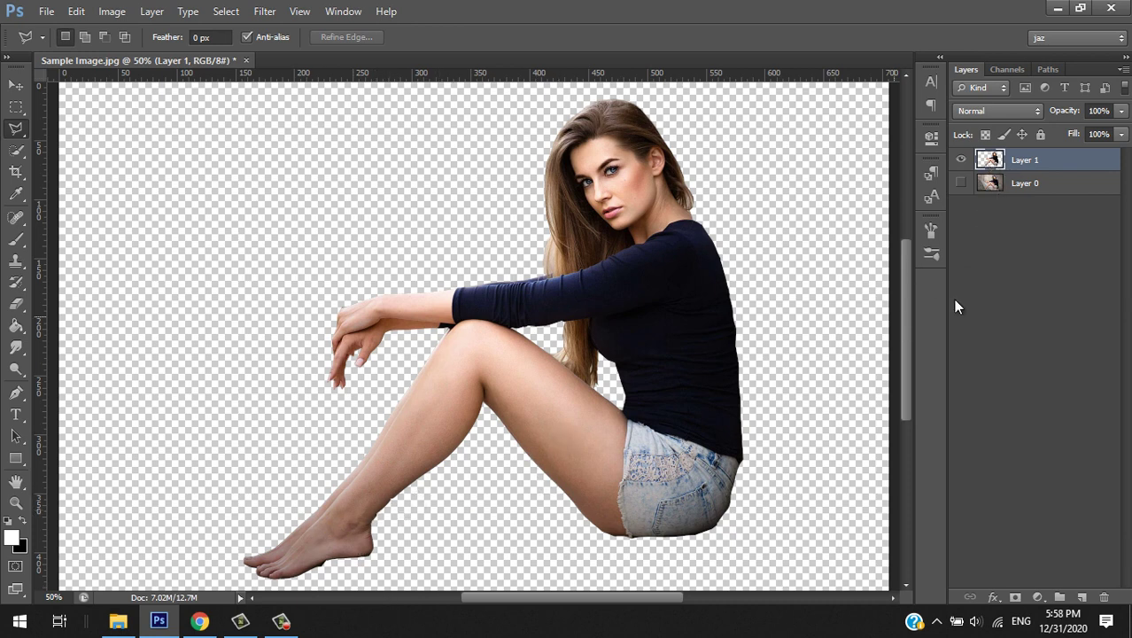
left_click(995, 164, "ctrl")
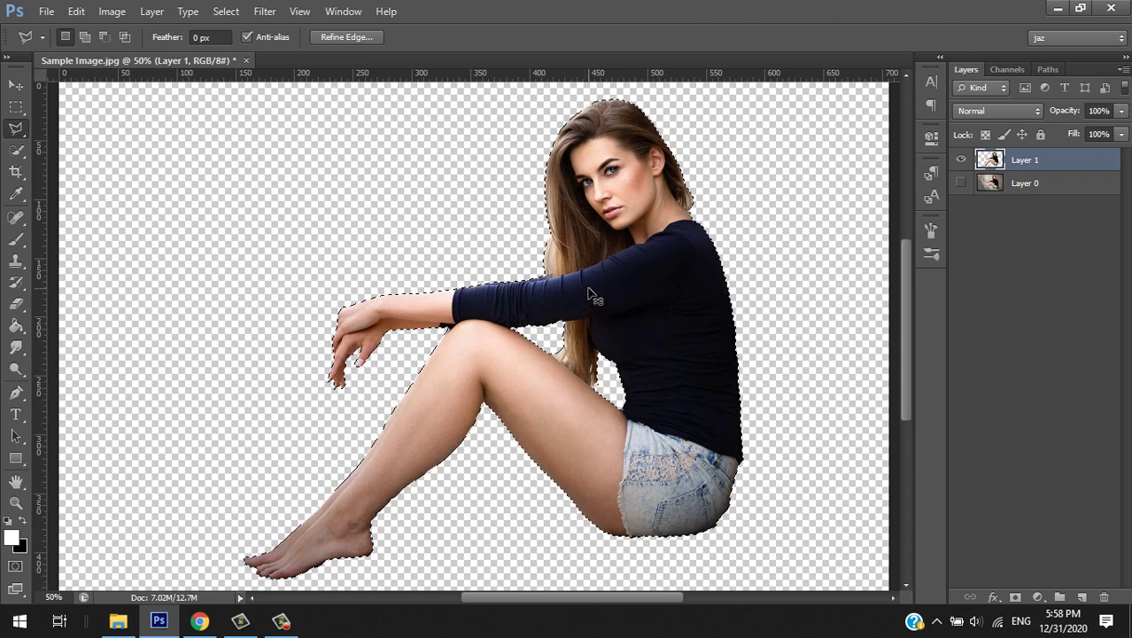
key("ctrl+d")
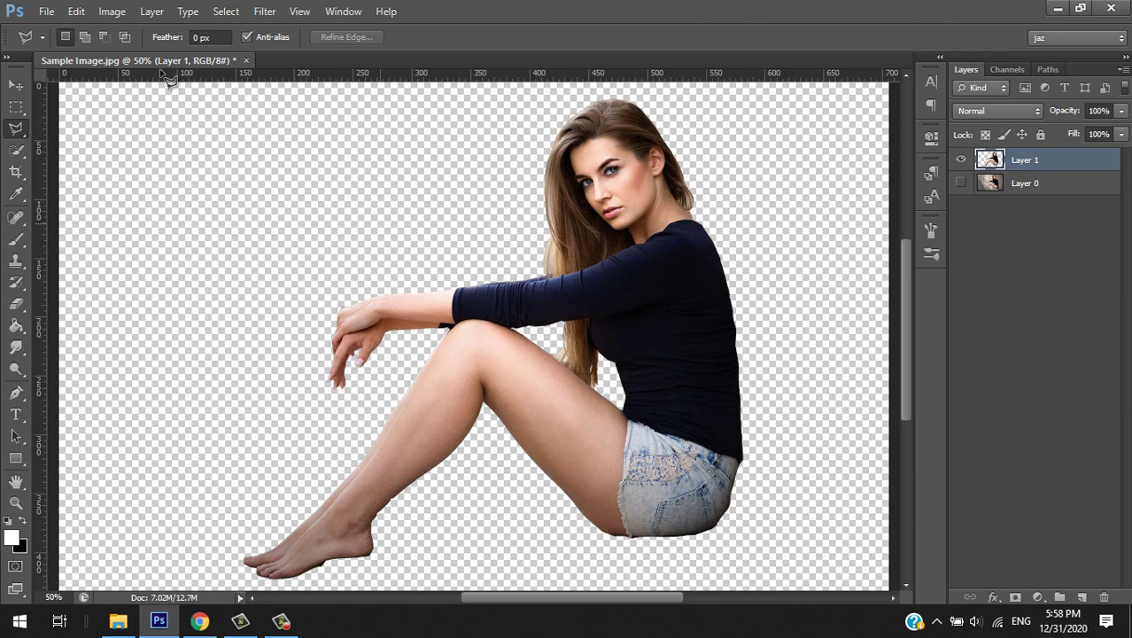
Save the cut-out as a PNG named Sample Image.png, accepting the default PNG Options
left_click(48, 11)
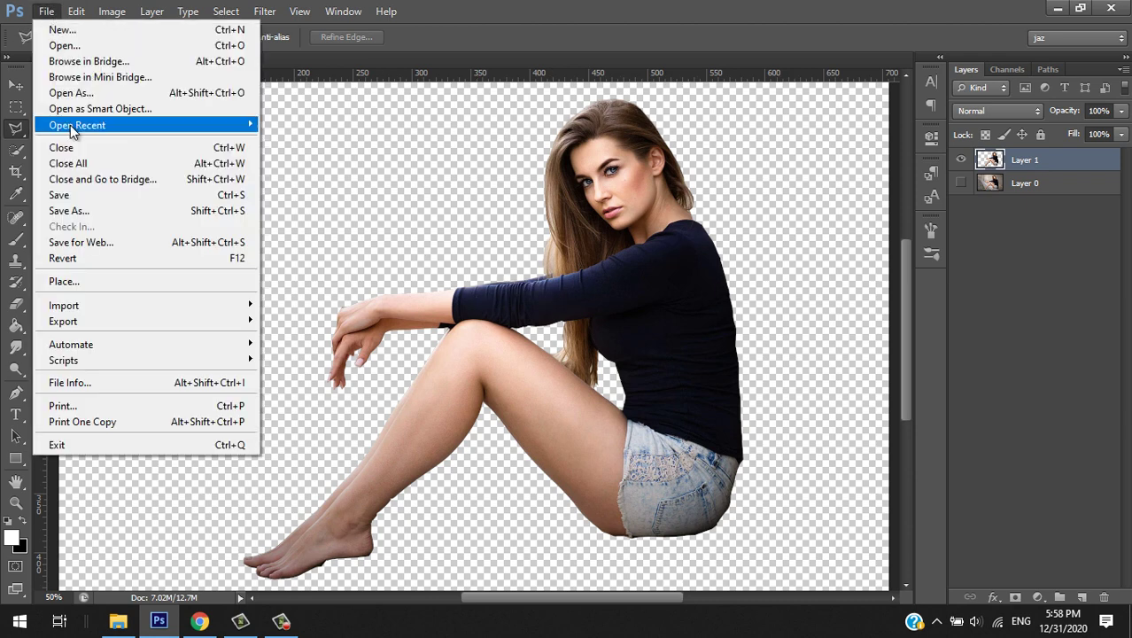
left_click(69, 210)
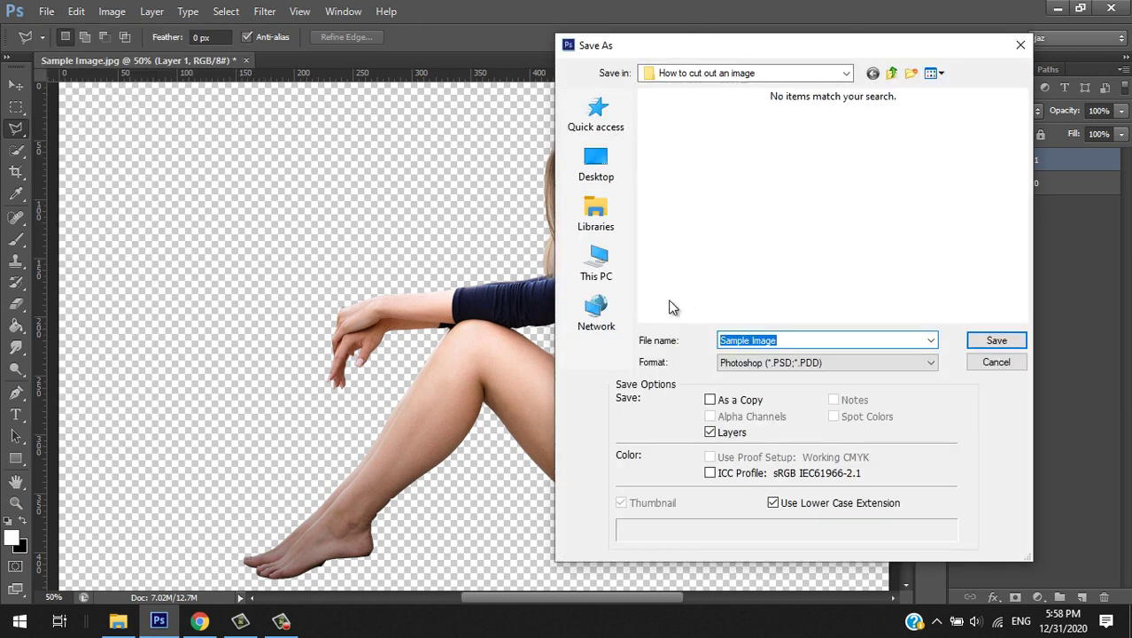
left_click(778, 370)
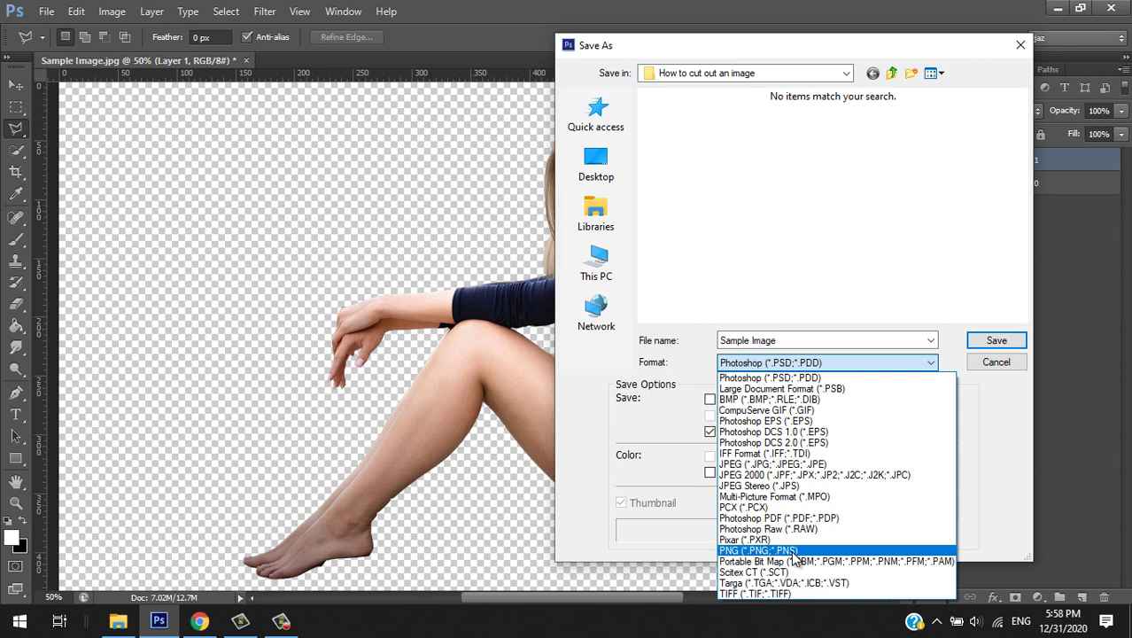
left_click(759, 550)
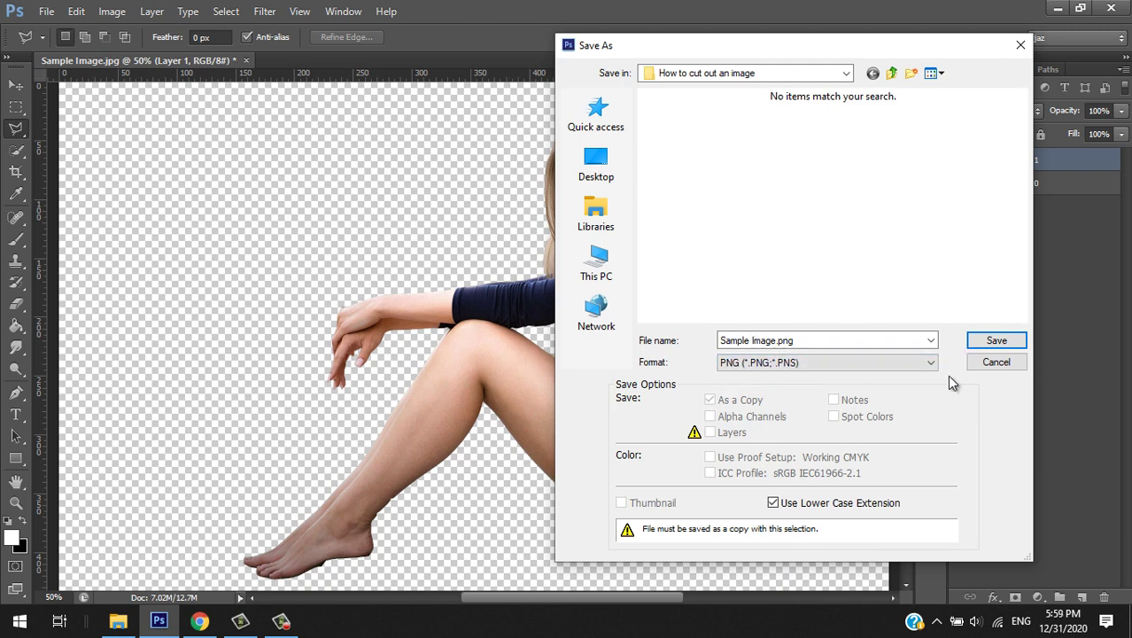
left_click(996, 344)
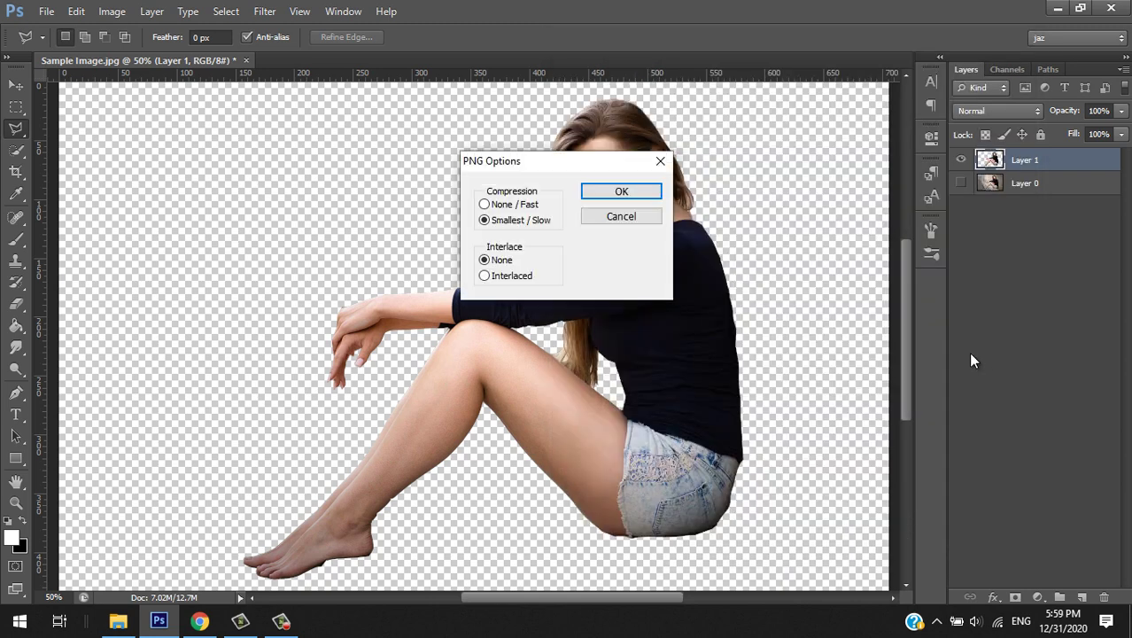
left_click(631, 195)
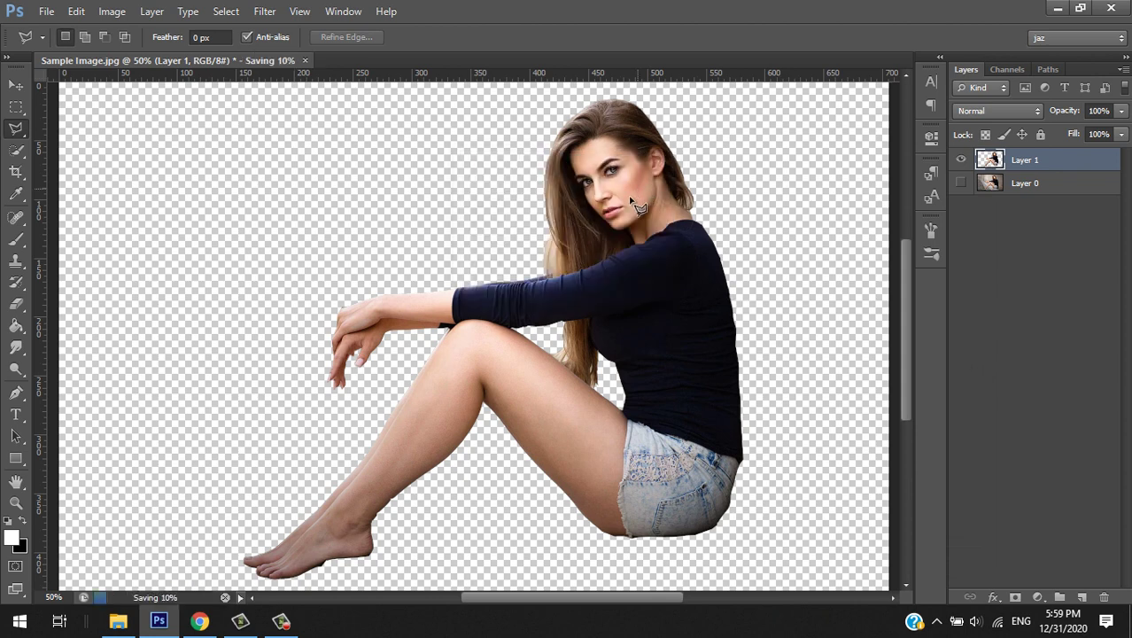
Preview Sample Image.png from the How to cut out an image folder in Picasa, then close it
left_click(117, 621)
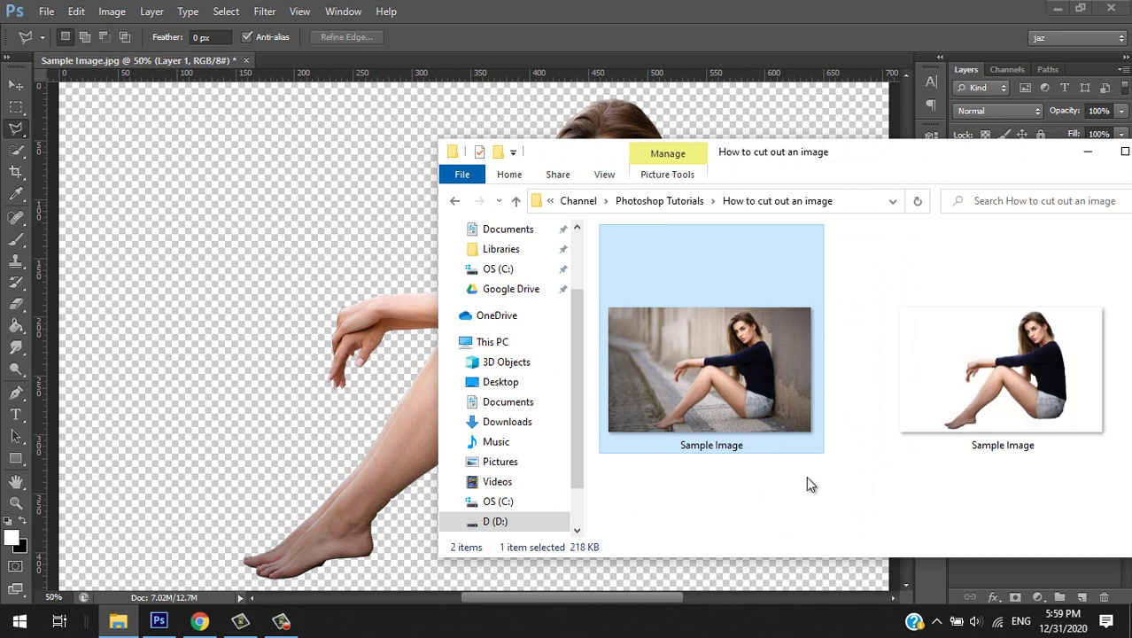
left_click(1014, 417)
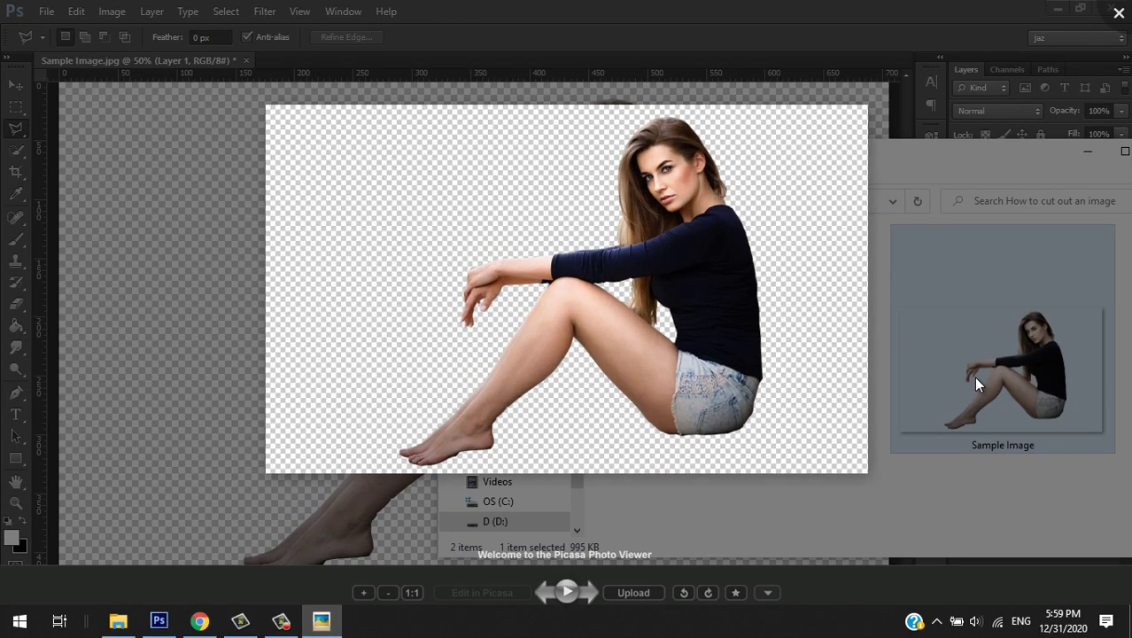
scroll(656, 331, "up", 3)
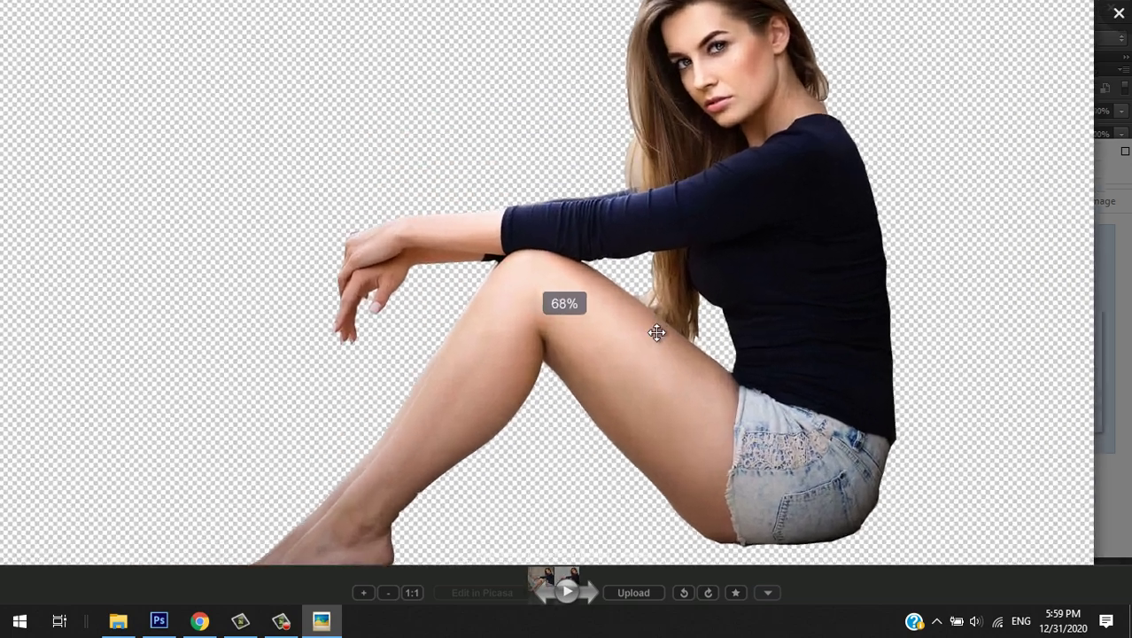
scroll(657, 332, "down", 2)
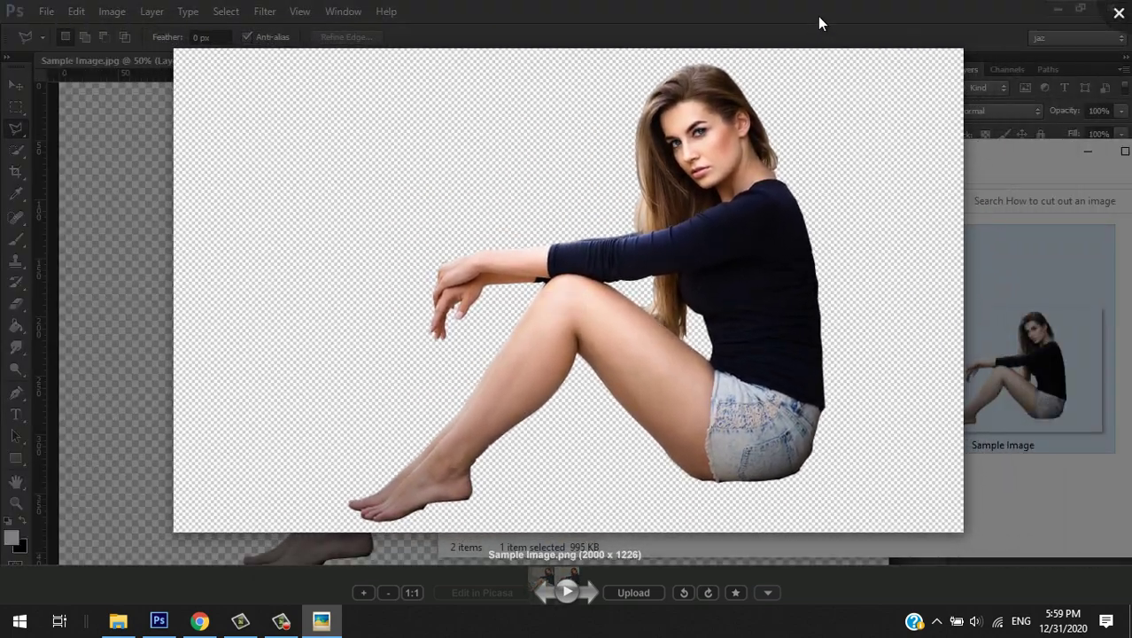
double_click(819, 15)
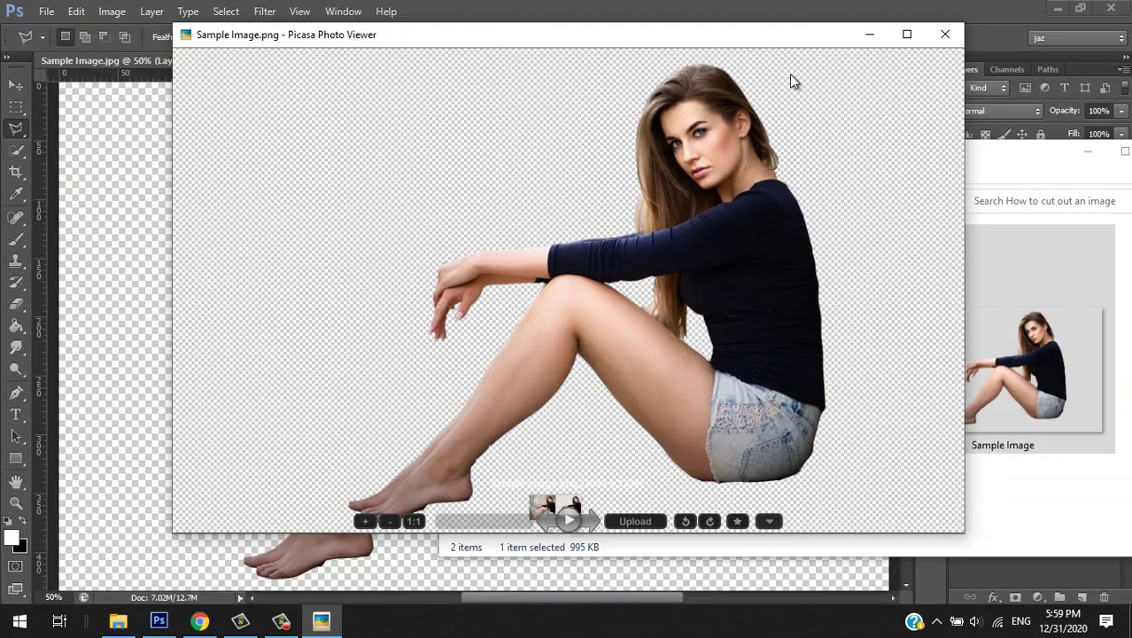
left_click(939, 36)
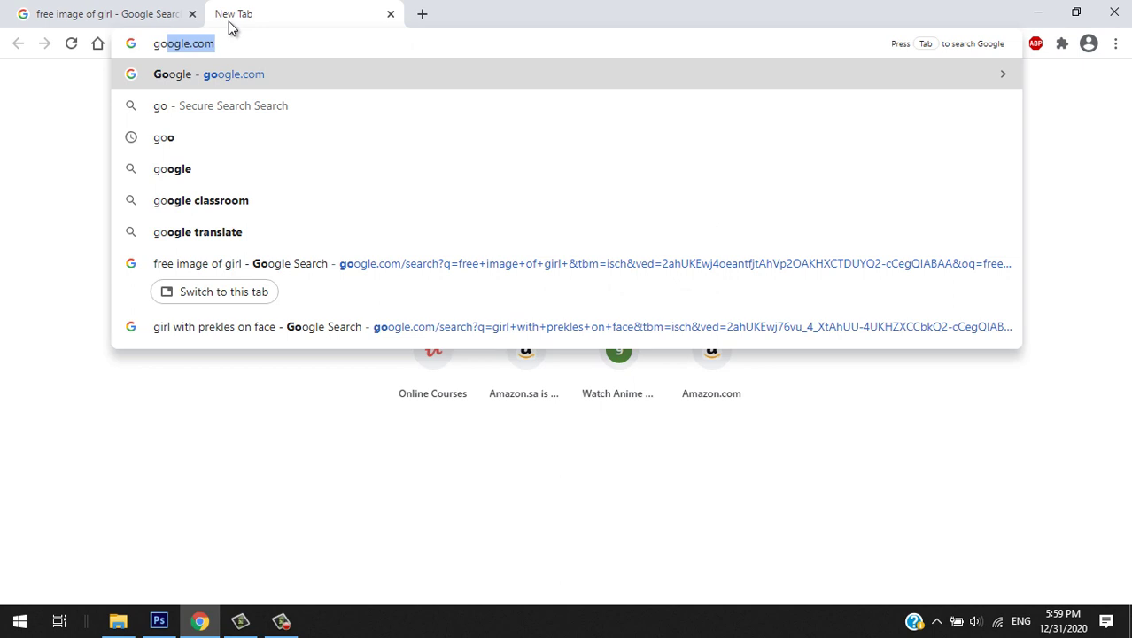
Search Google Images for 'nature background'
key("Return")
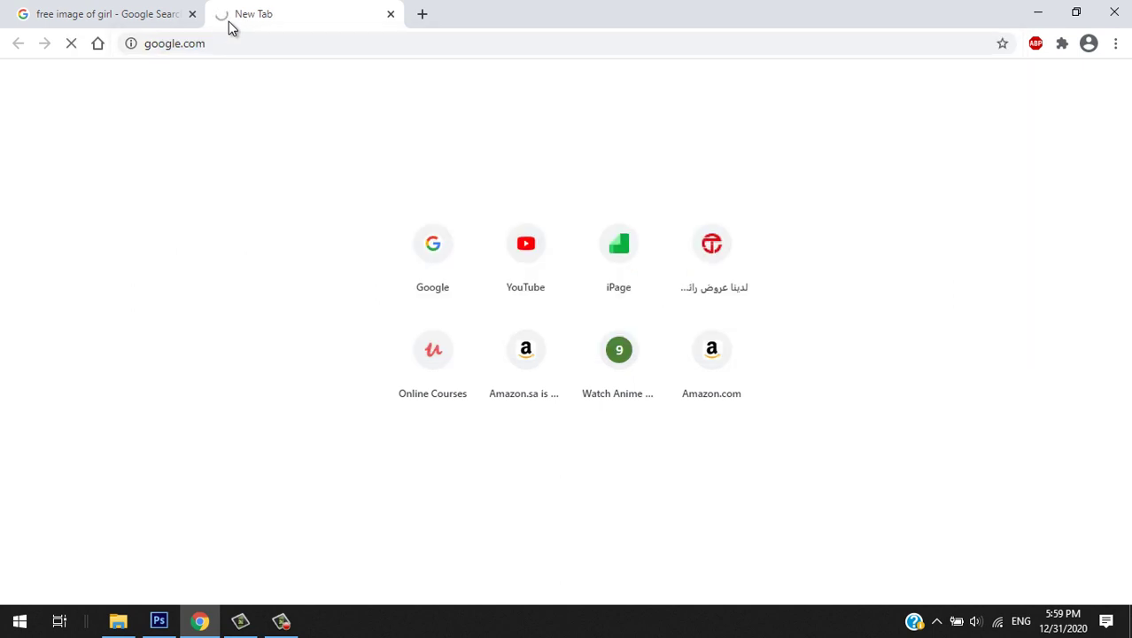
type("ne")
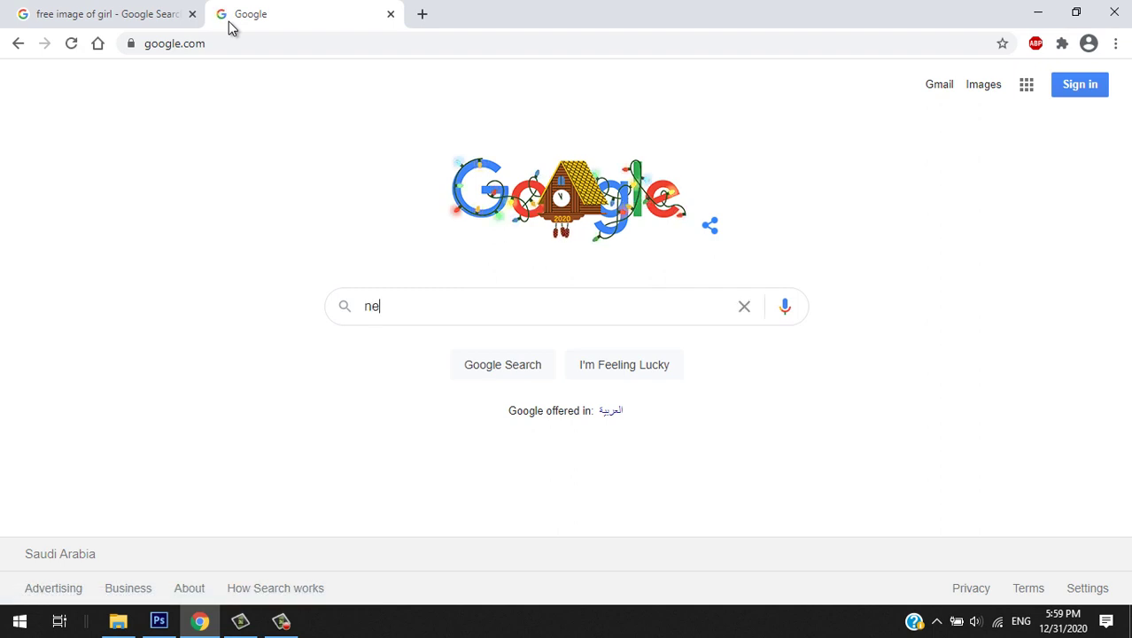
key("BackSpace")
key("BackSpace")
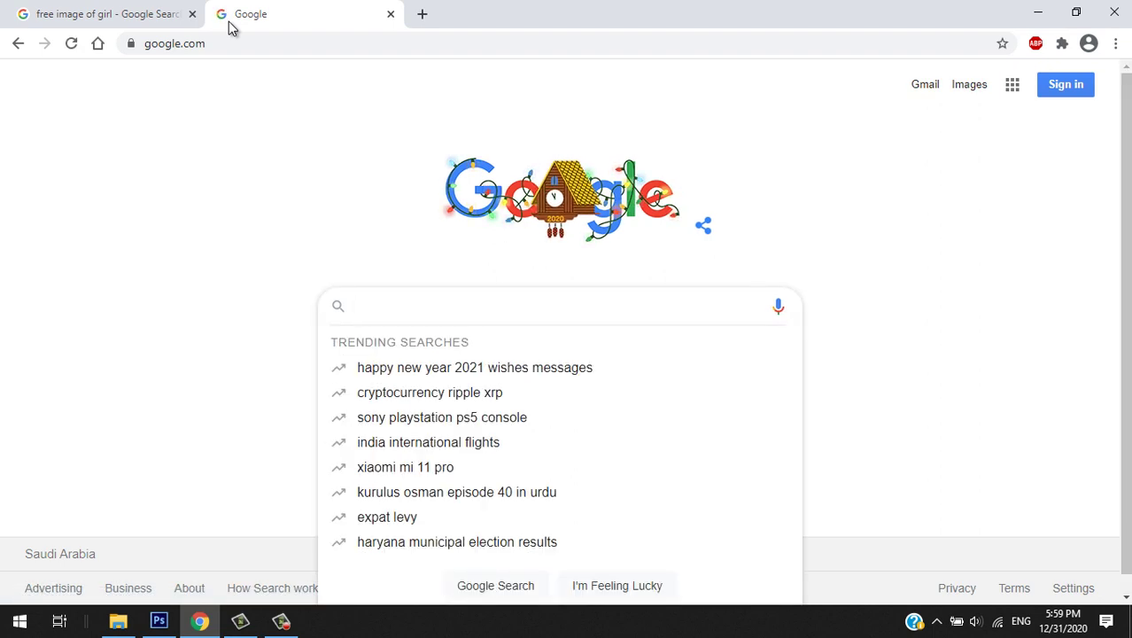
type("nature")
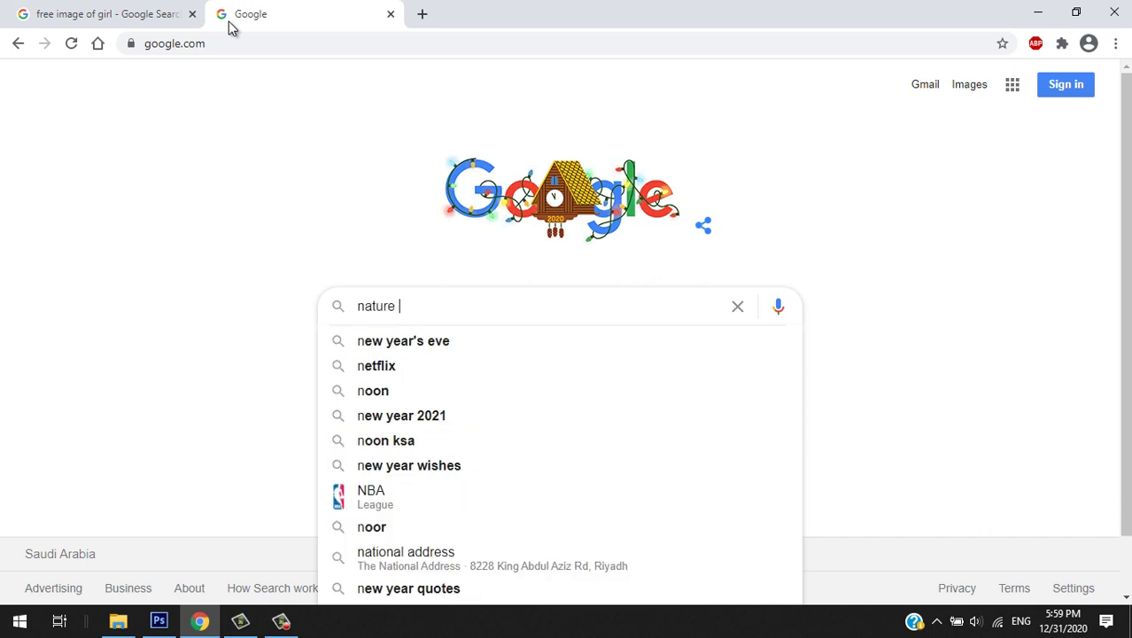
type(" bac")
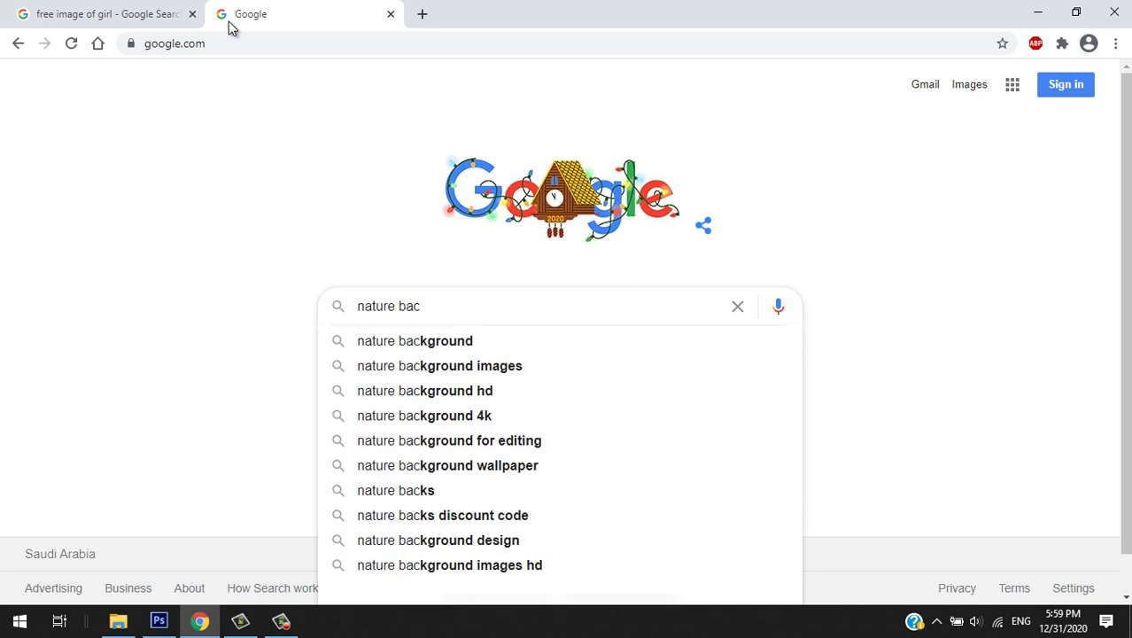
type("kground")
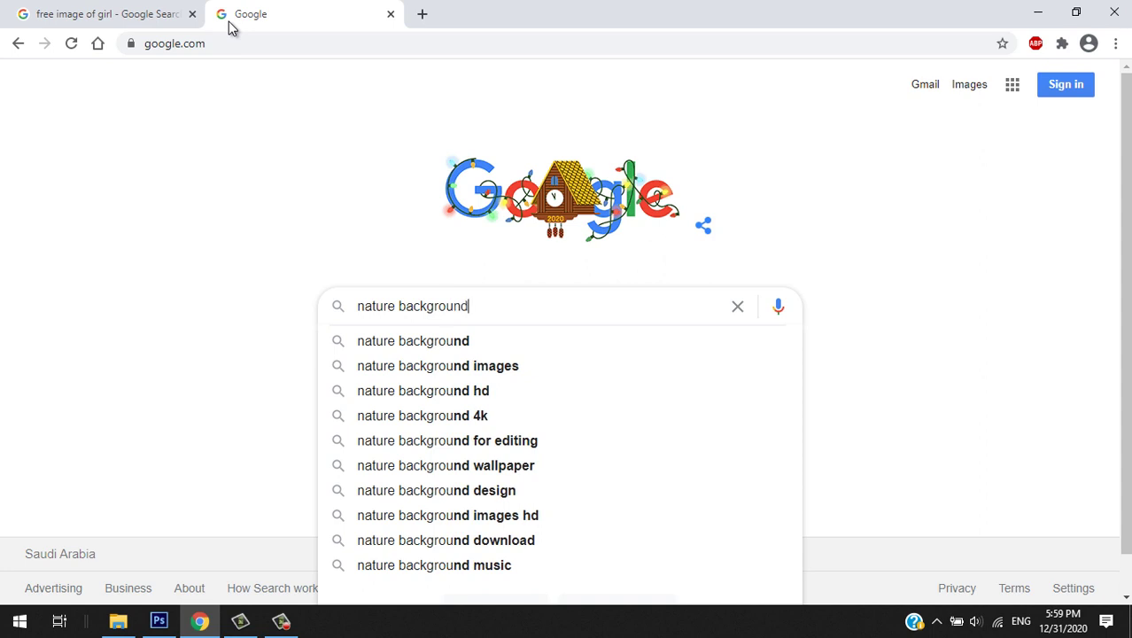
key("Return")
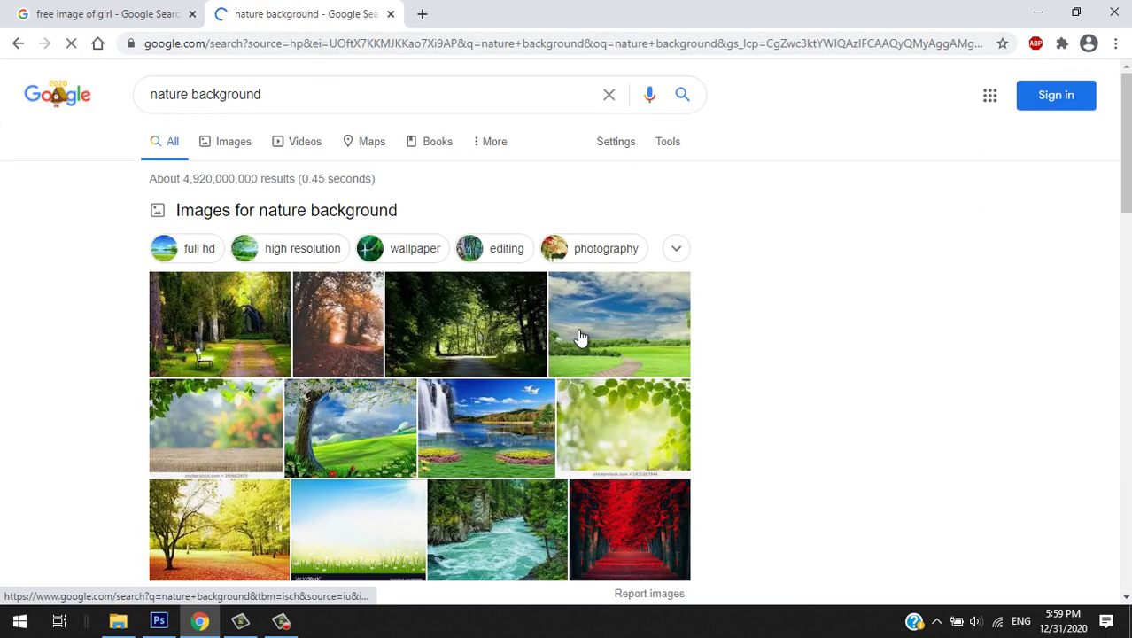
left_click(240, 144)
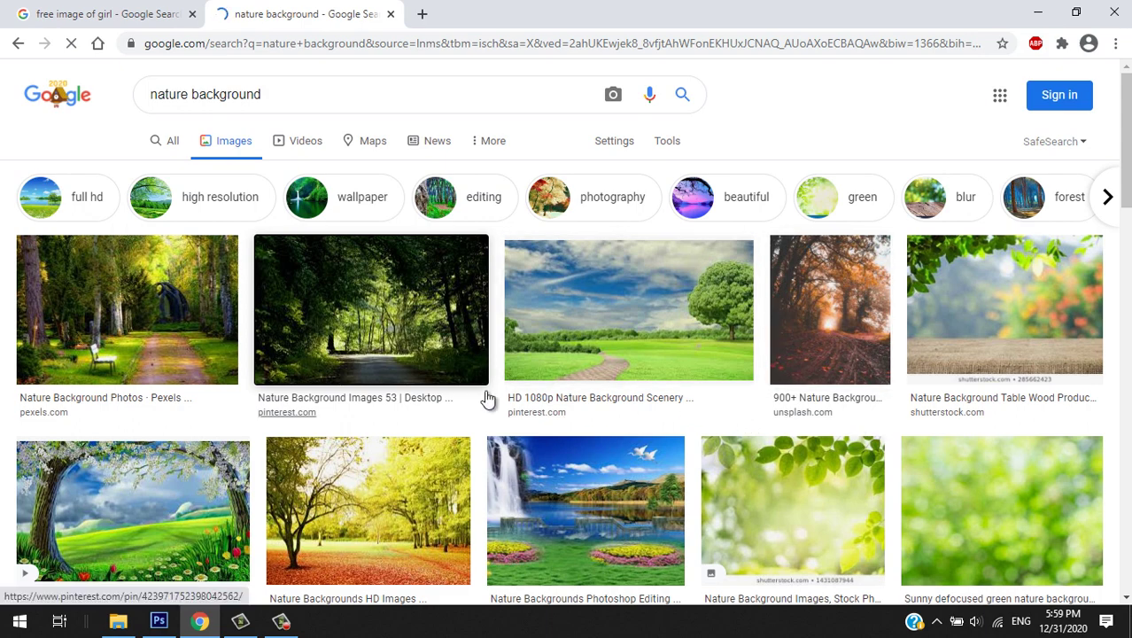
Save the 1920 × 1200 dark forest-road image as download.jpg on the Desktop
left_click(425, 344)
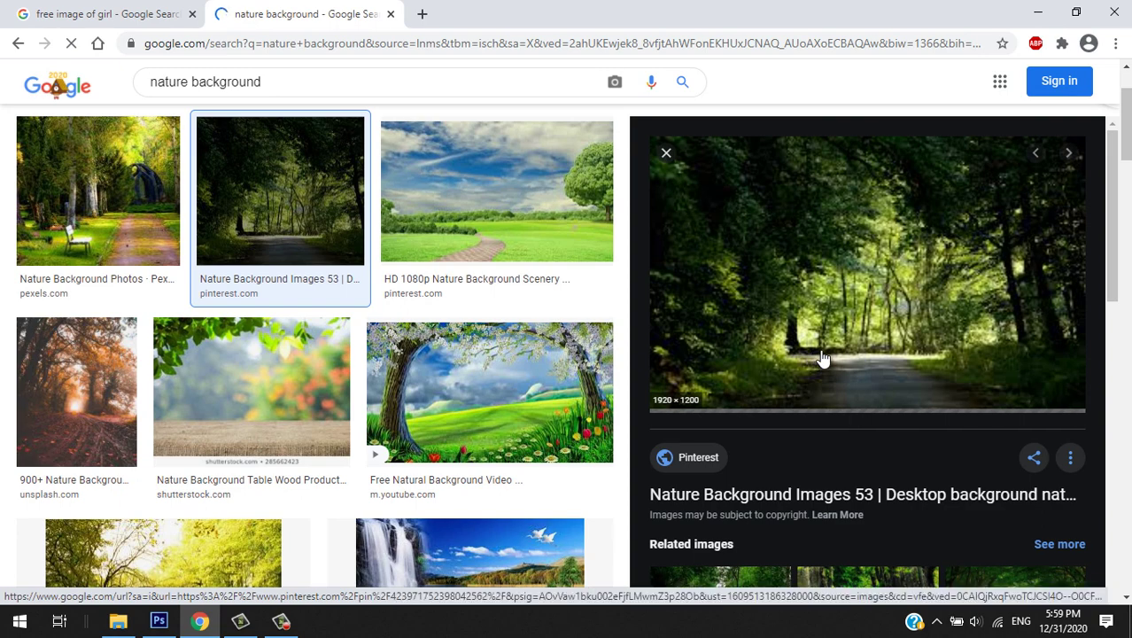
right_click(812, 239)
left_click(872, 385)
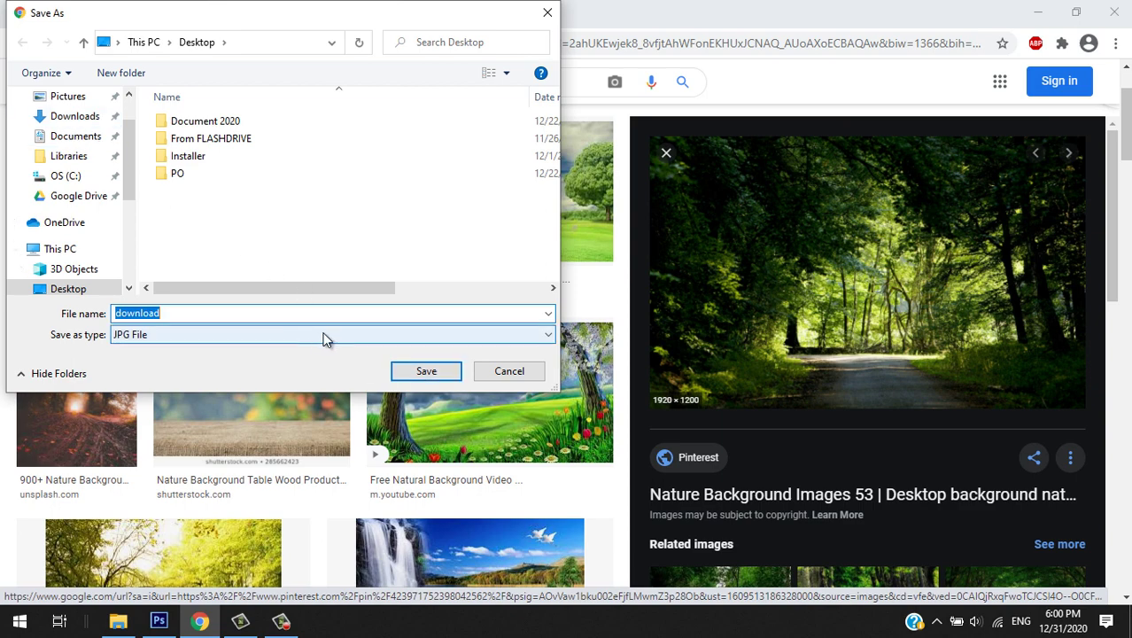
left_click(424, 373)
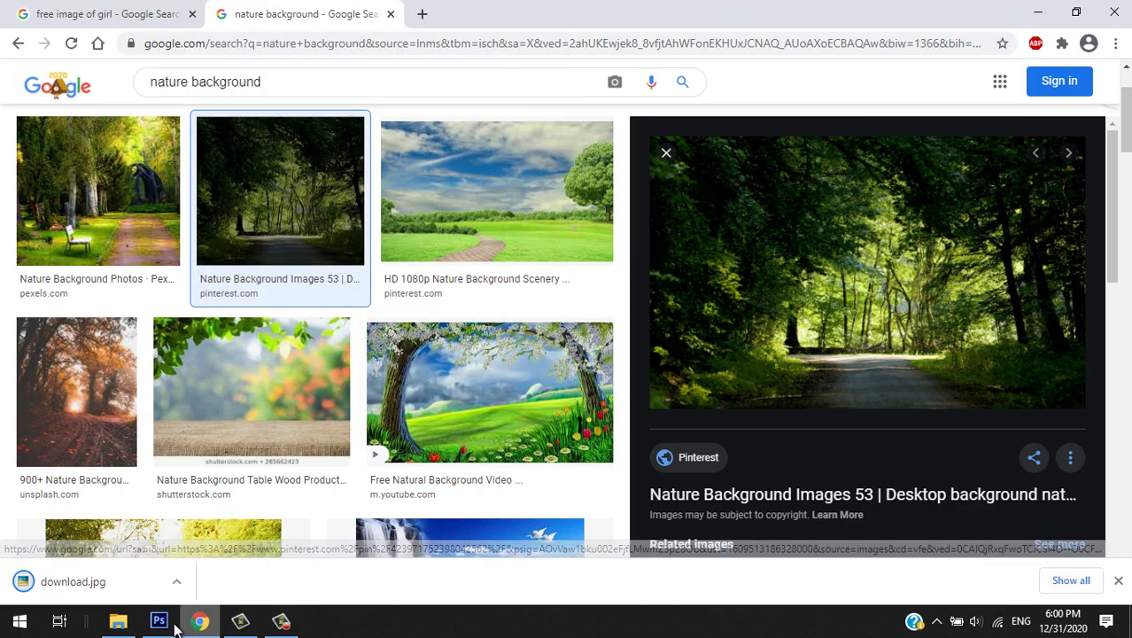
Open download.jpg from the Desktop in Photoshop by dragging it in, and zoom in
key("alt+Tab")
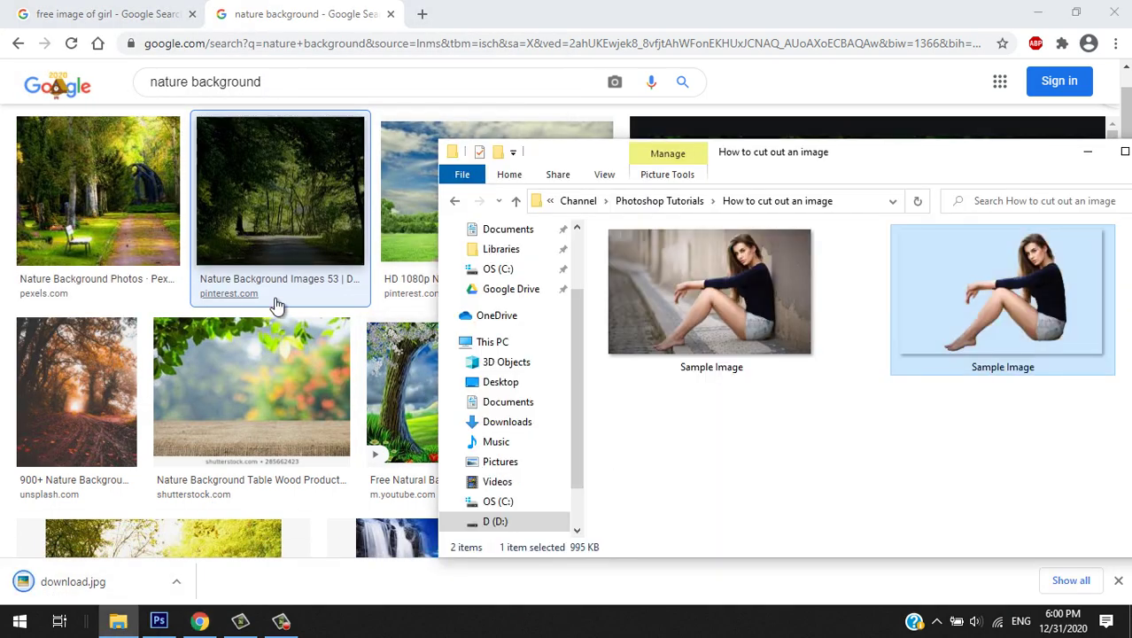
left_click(159, 620)
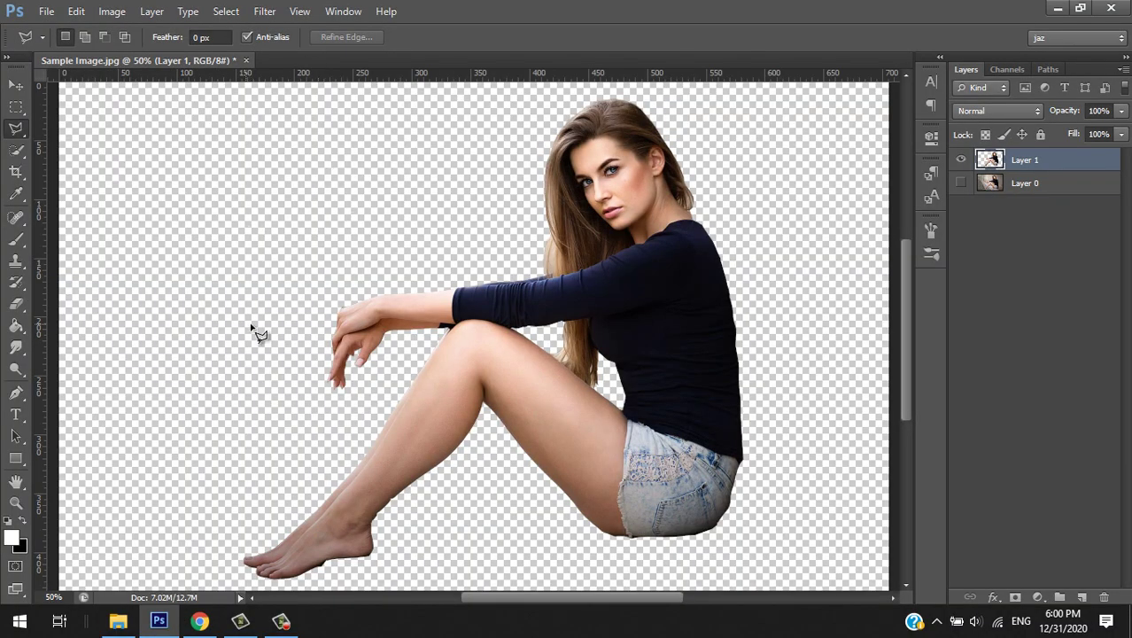
left_click(118, 620)
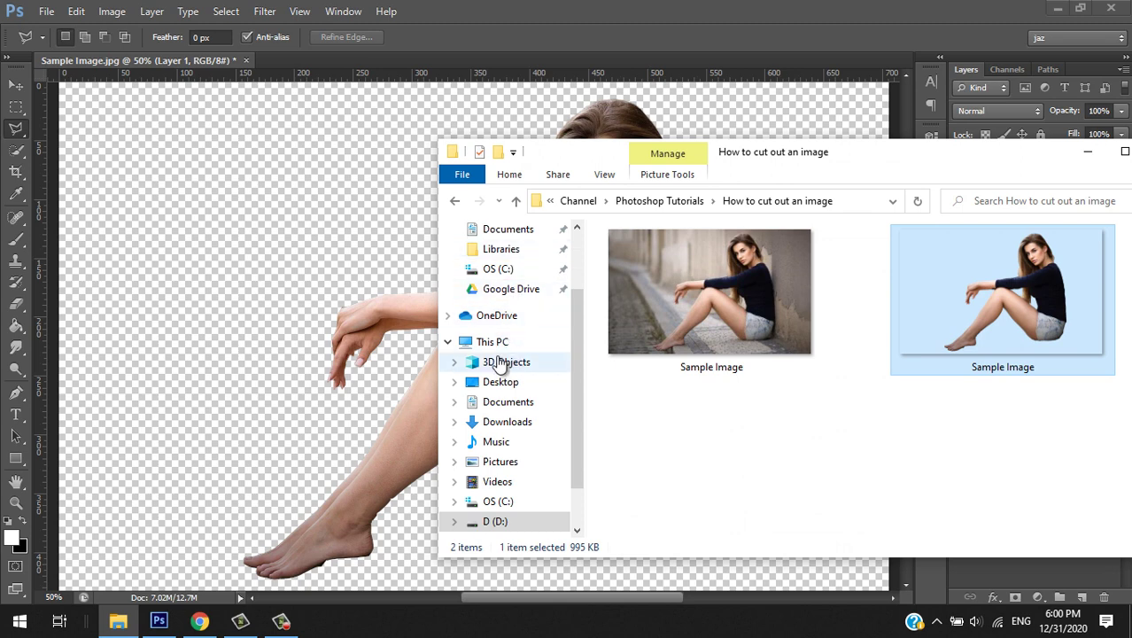
scroll(536, 353, "up", 2)
left_click(519, 263)
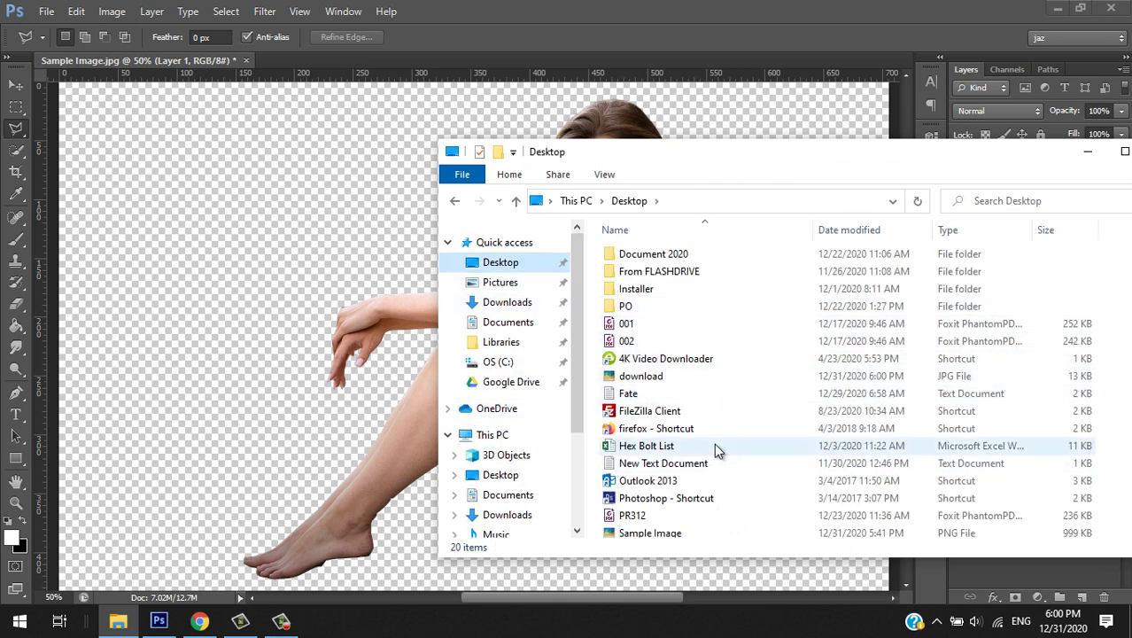
left_click(695, 378)
left_click_drag(695, 378, 354, 54)
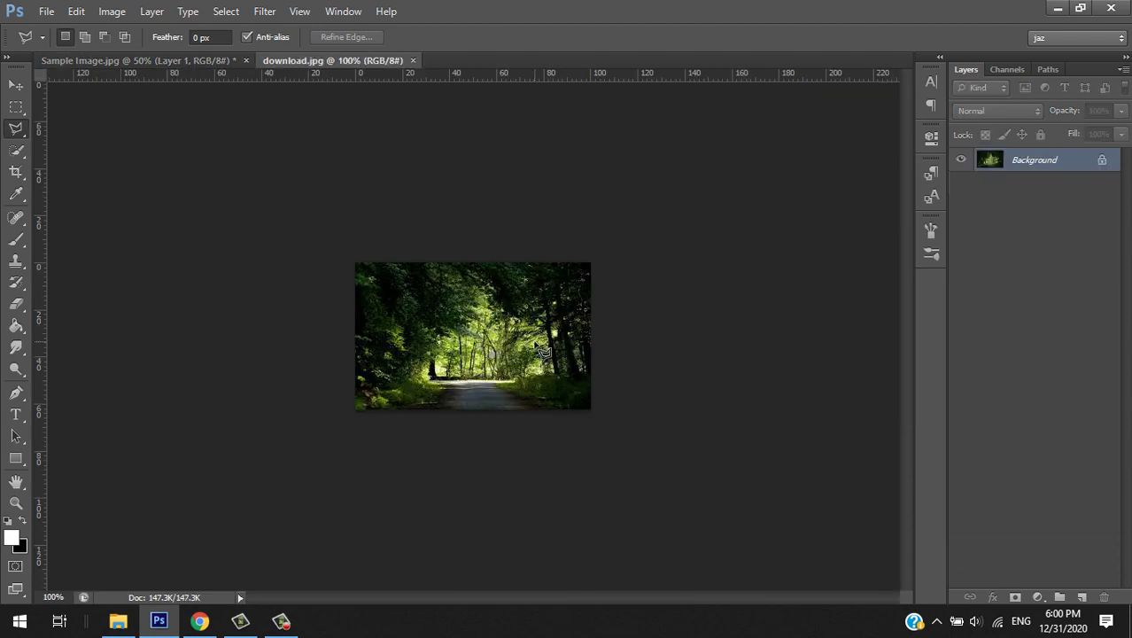
key("ctrl+plus")
key("ctrl+plus")
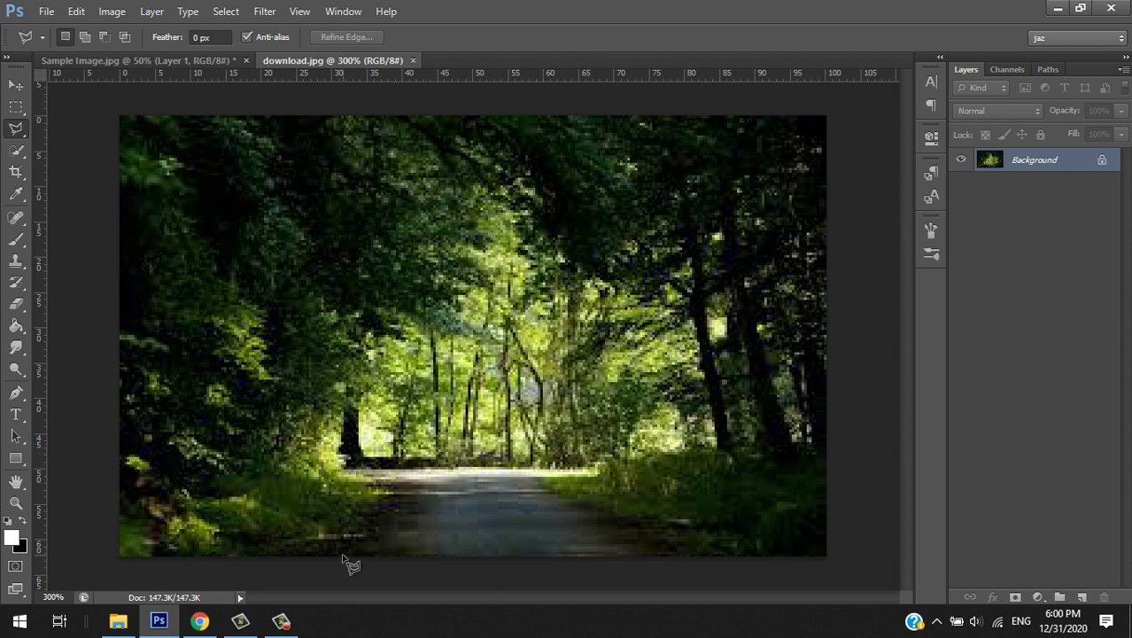
Place the cut-out Sample Image onto the forest photo, move it lower and commit
left_click(118, 620)
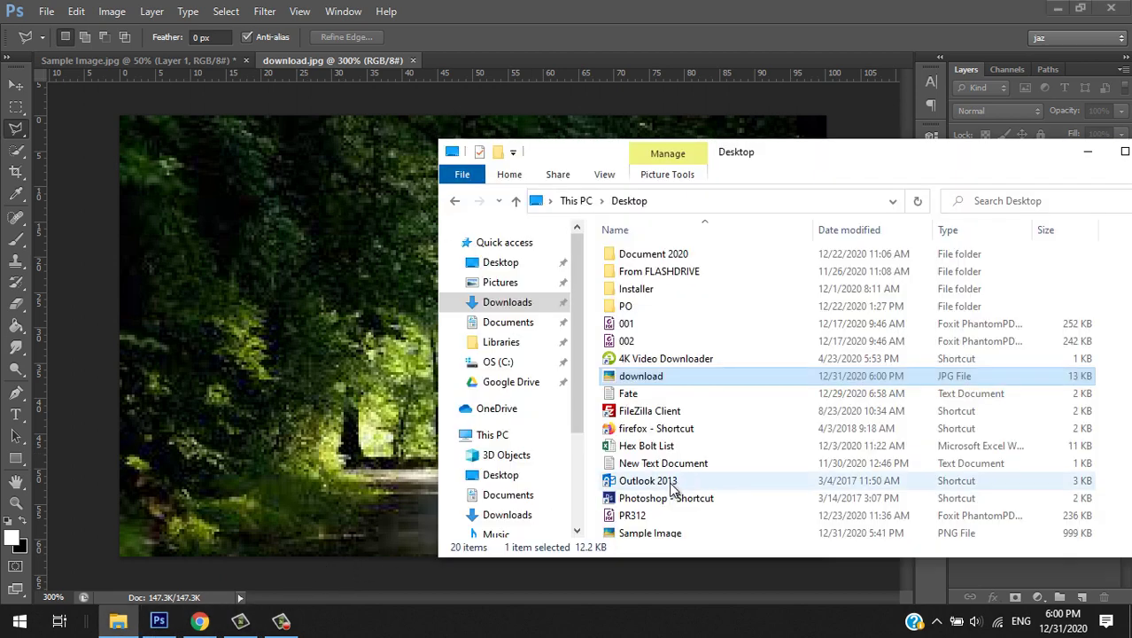
left_click(456, 199)
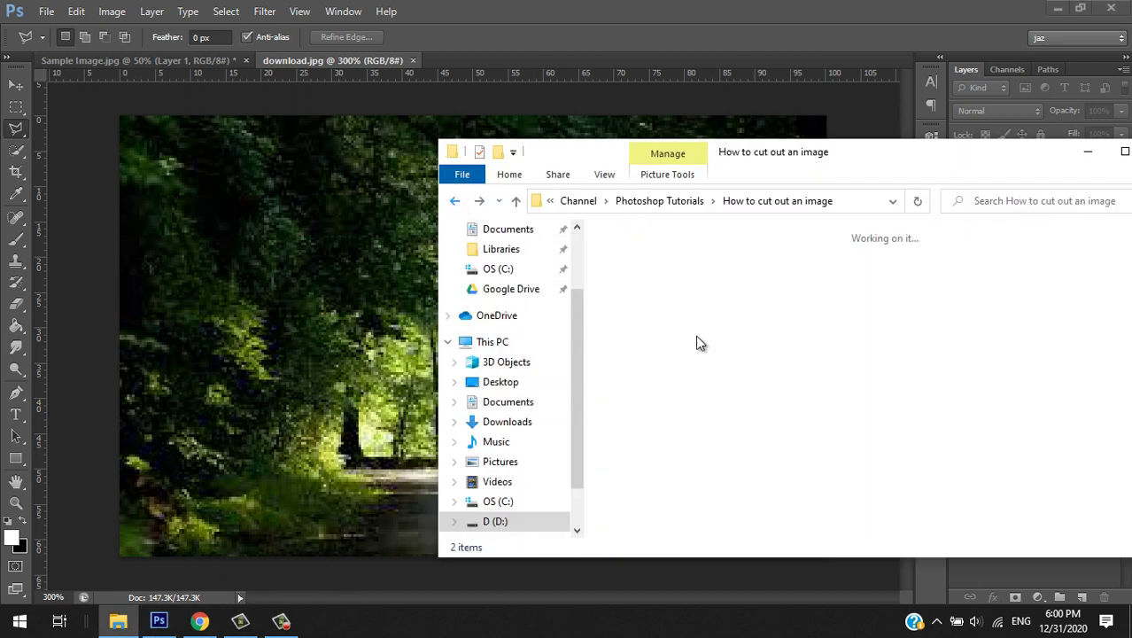
left_click(998, 395)
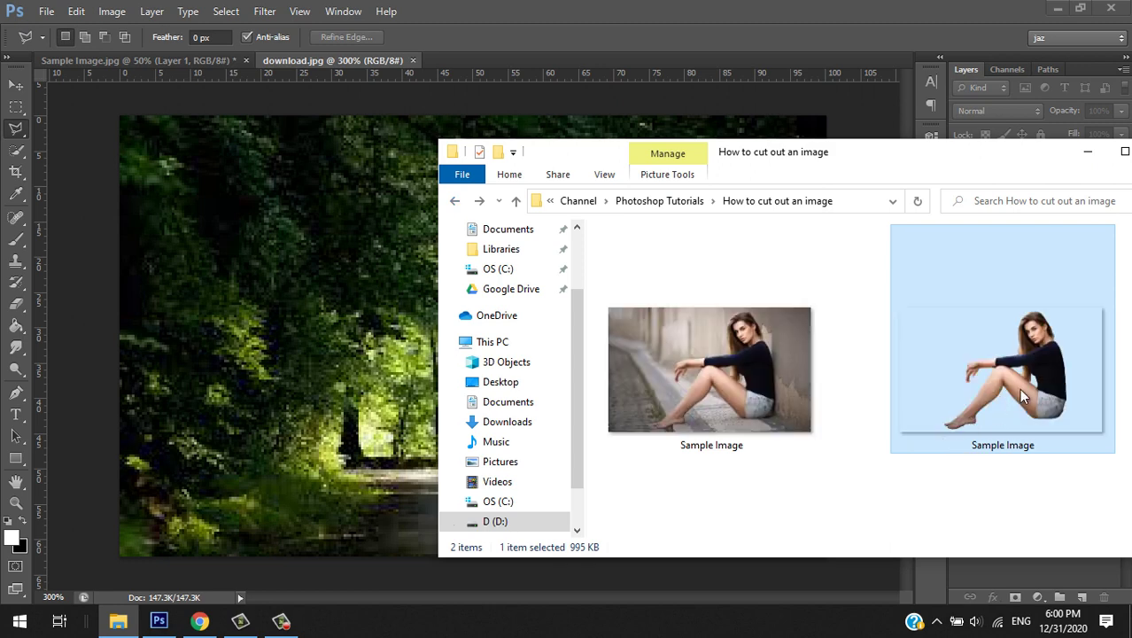
left_click_drag(1024, 356, 295, 388)
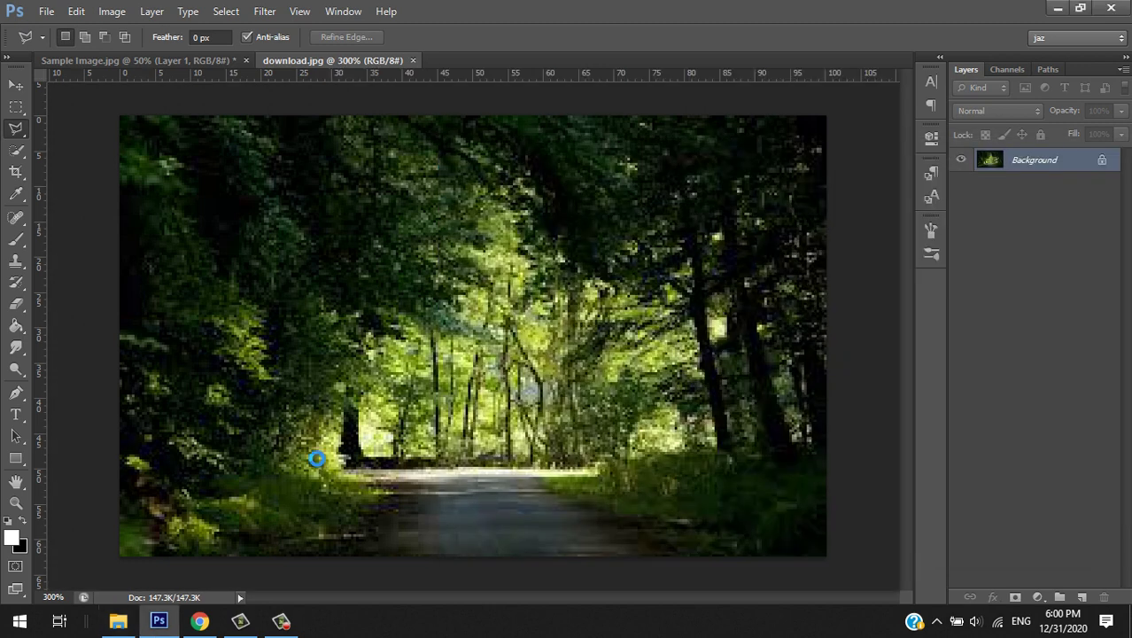
mouse_move(591, 202)
left_mouse_down()
mouse_move(586, 286)
mouse_move(593, 268)
left_mouse_up()
key("Return")
key("l")
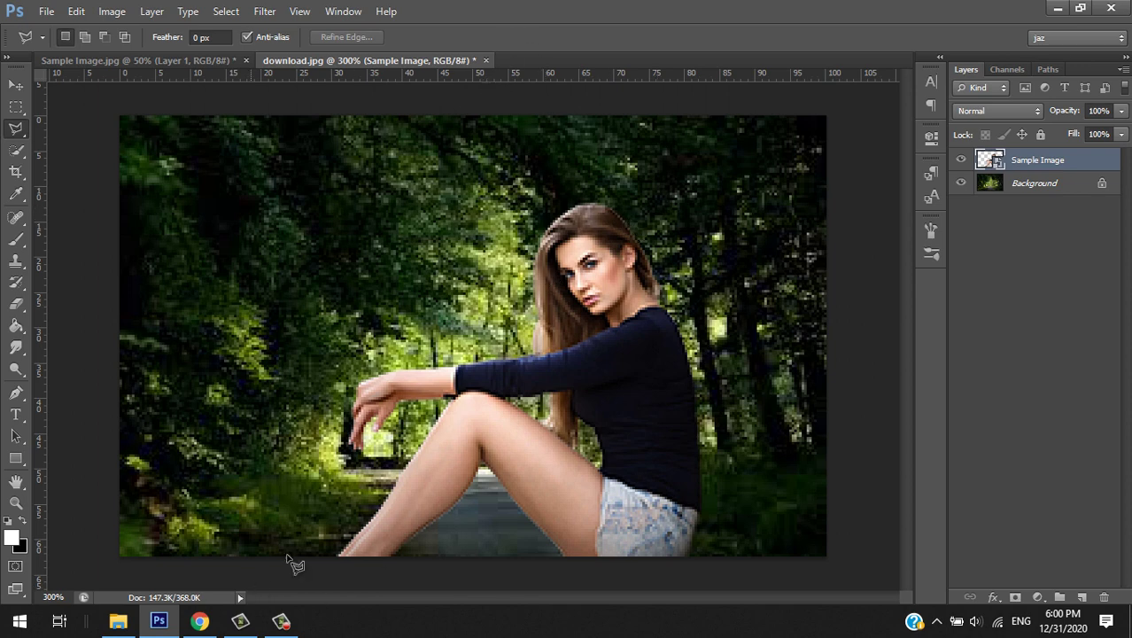
Search Google Images for 'nature background hd'
left_click(133, 623)
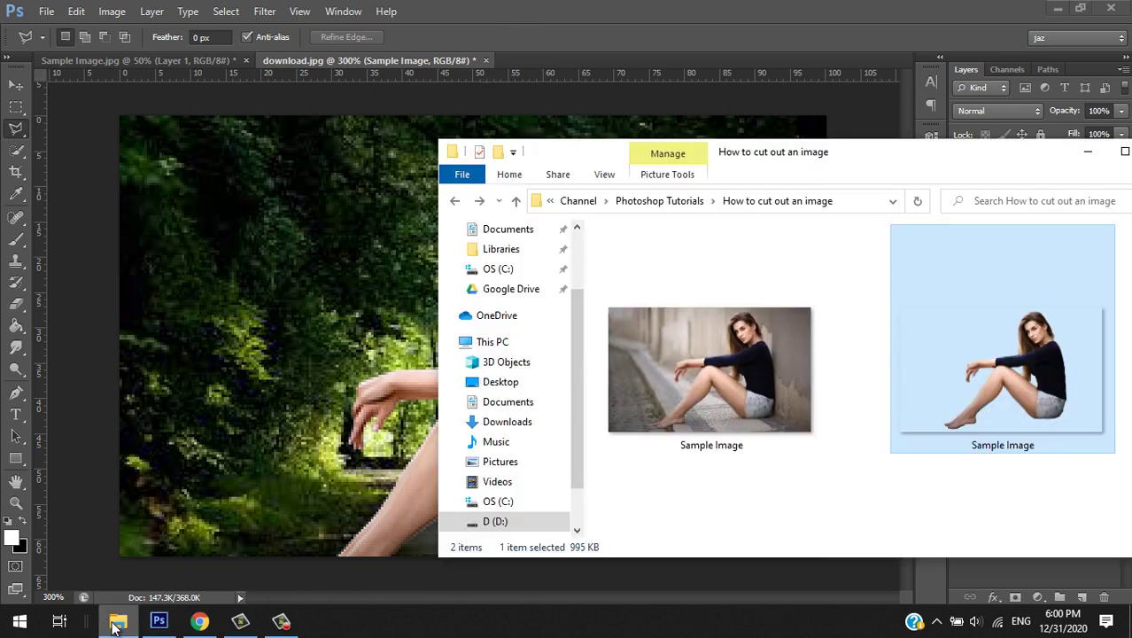
left_click(200, 621)
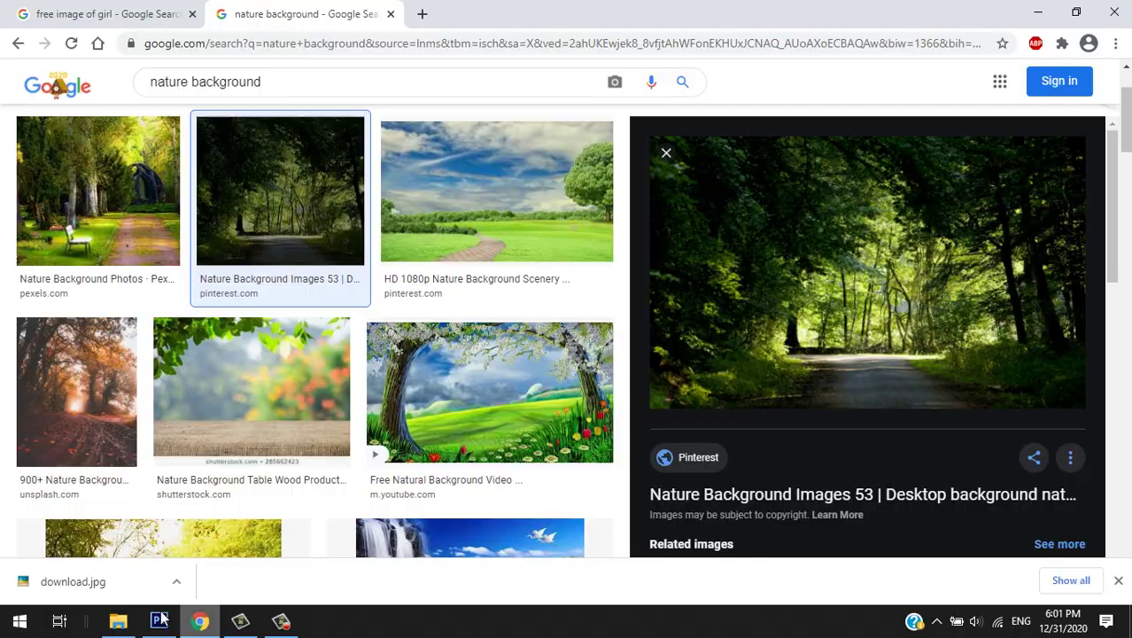
left_click(341, 85)
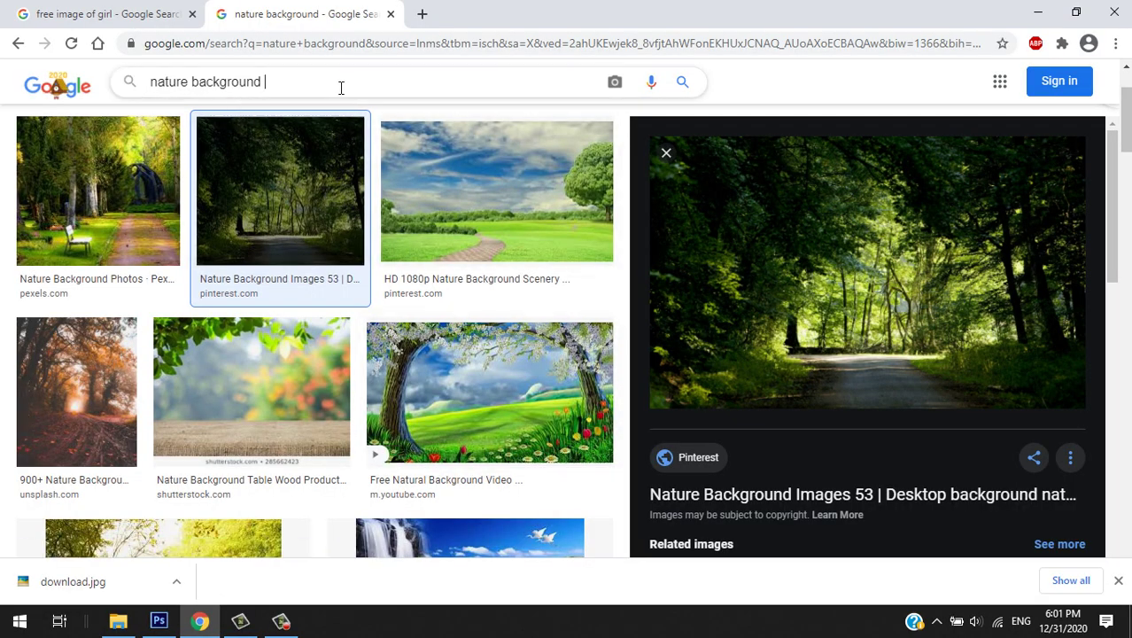
type("hd")
key("Return")
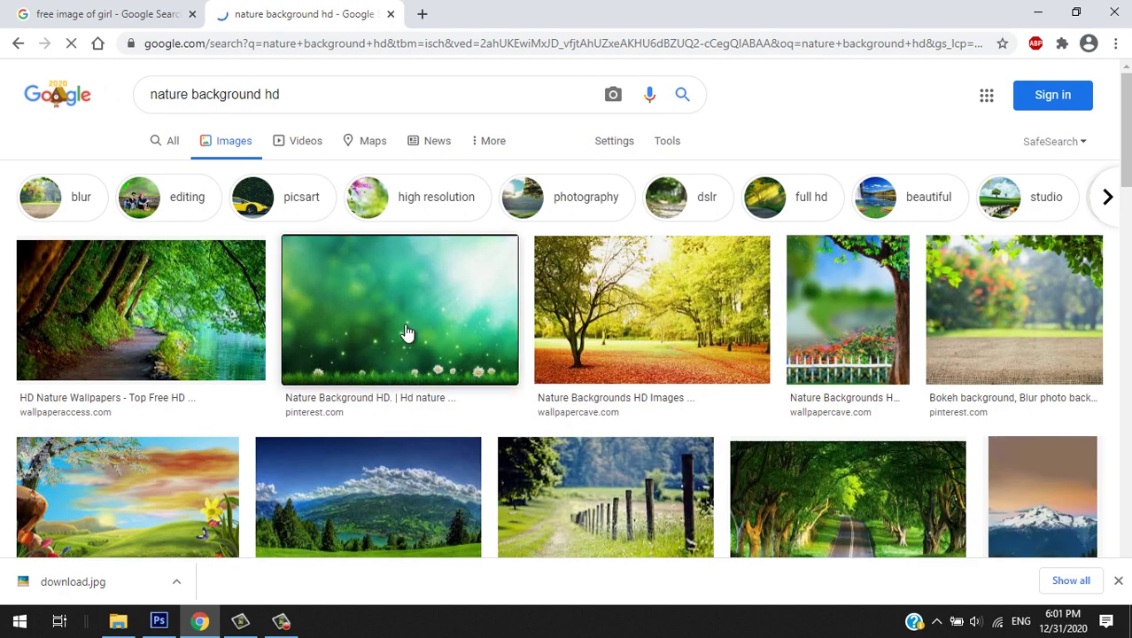
Save the green bokeh background with grass and daisies to the Desktop as 123.jpg
left_click(477, 359)
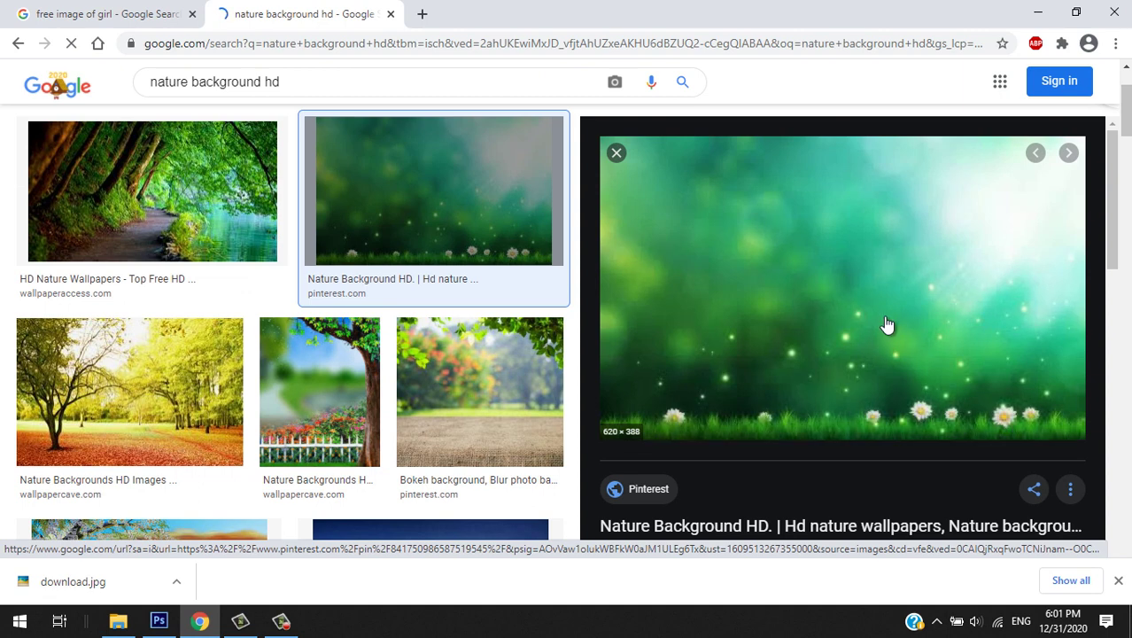
right_click(794, 443)
left_click(851, 475)
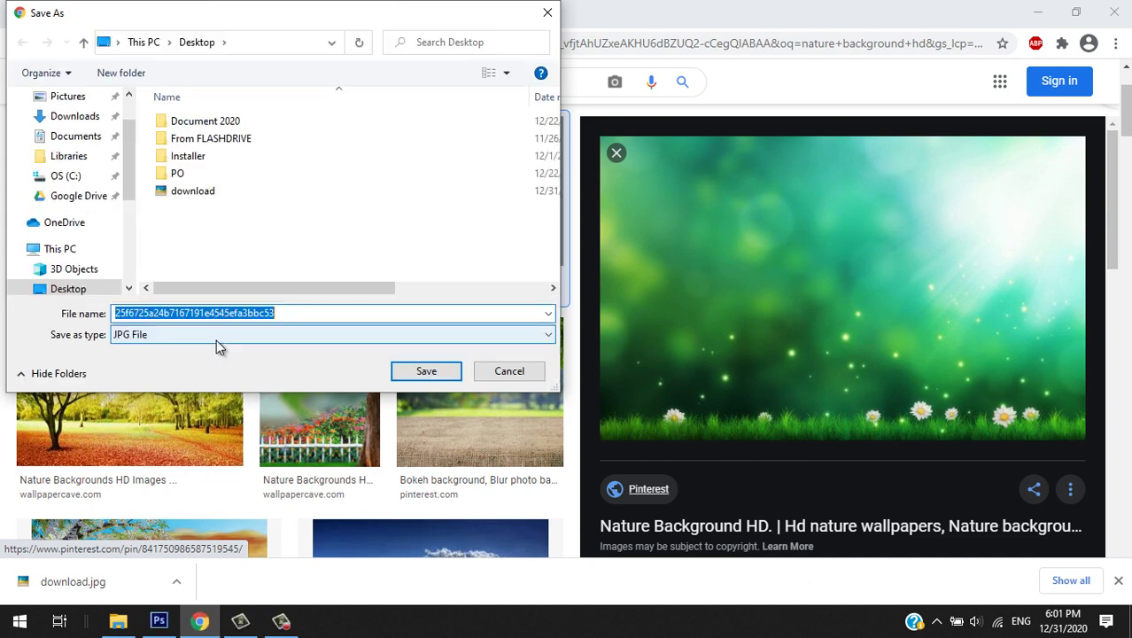
type("123")
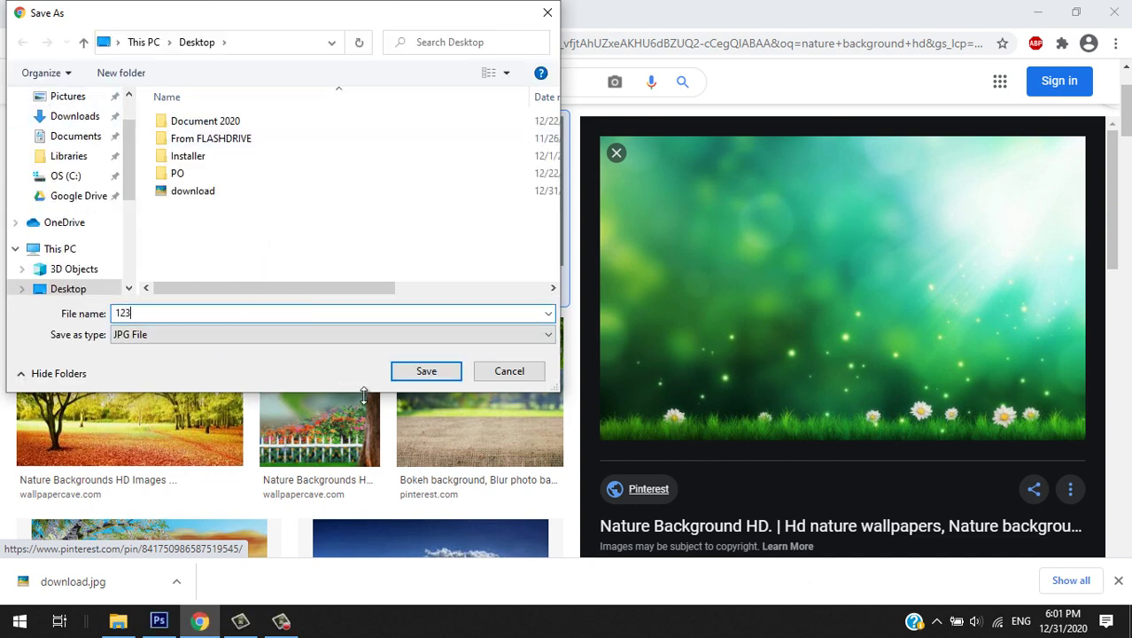
scroll(124, 177, "up", 2)
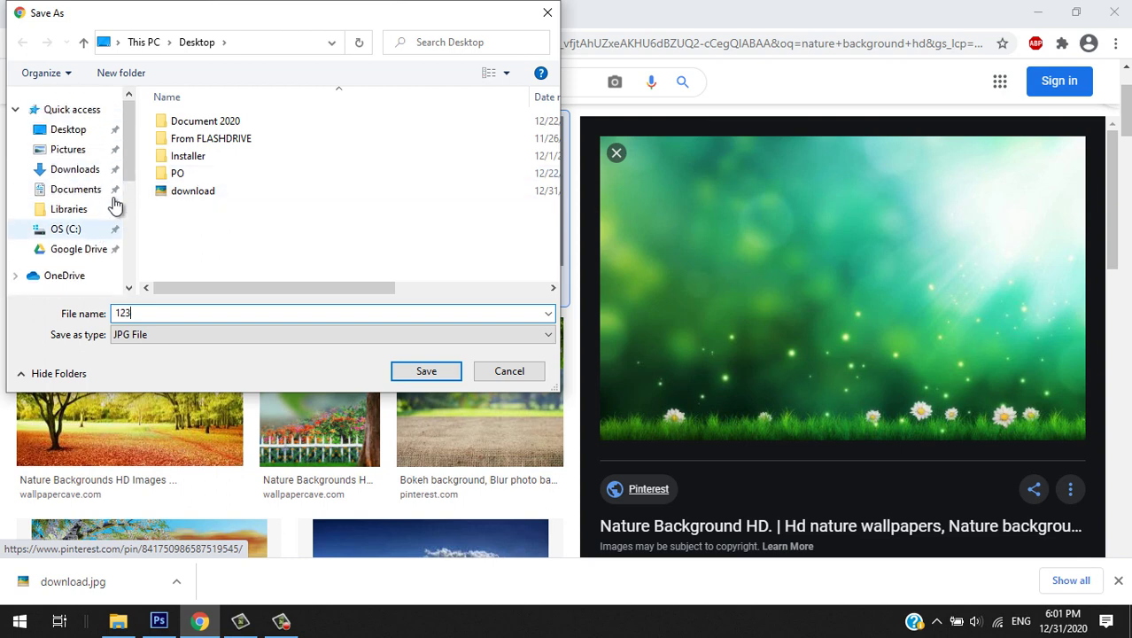
left_click(88, 130)
left_click(429, 371)
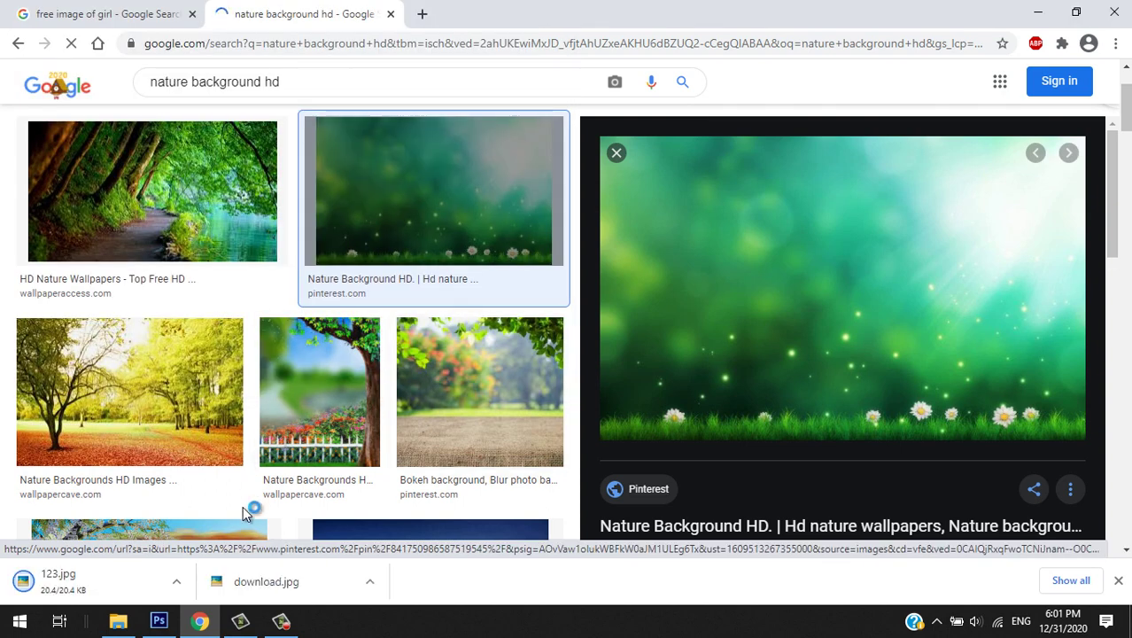
left_click(159, 620)
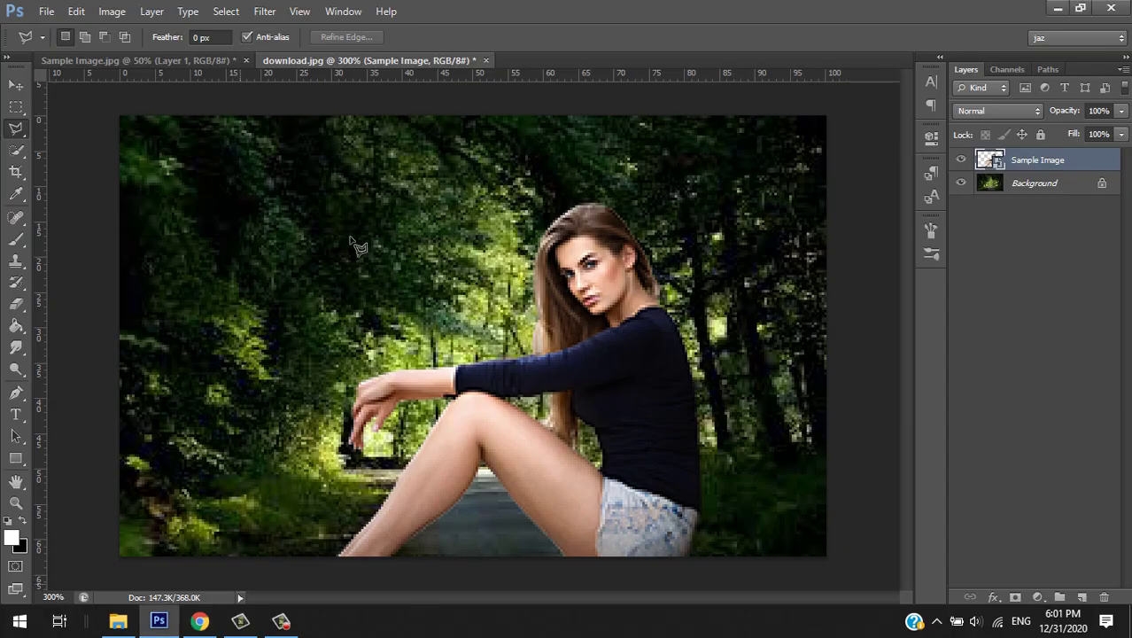
Open the 123.jpg background from the Desktop in Photoshop
left_click(118, 620)
scroll(529, 277, "up", 1)
scroll(529, 277, "up", 2)
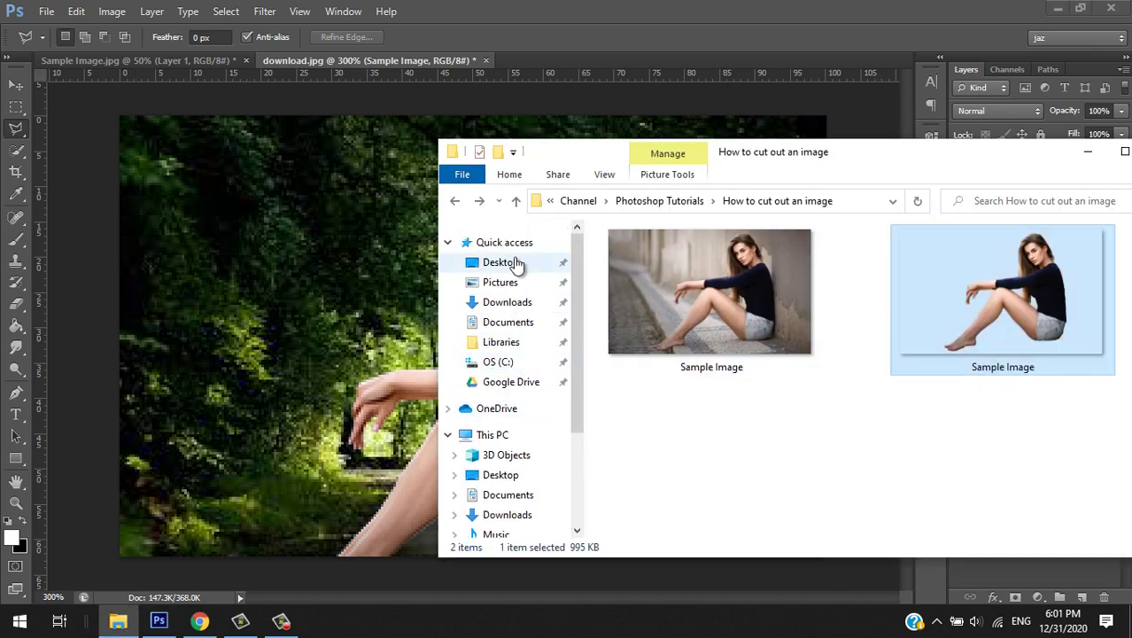
left_click(513, 262)
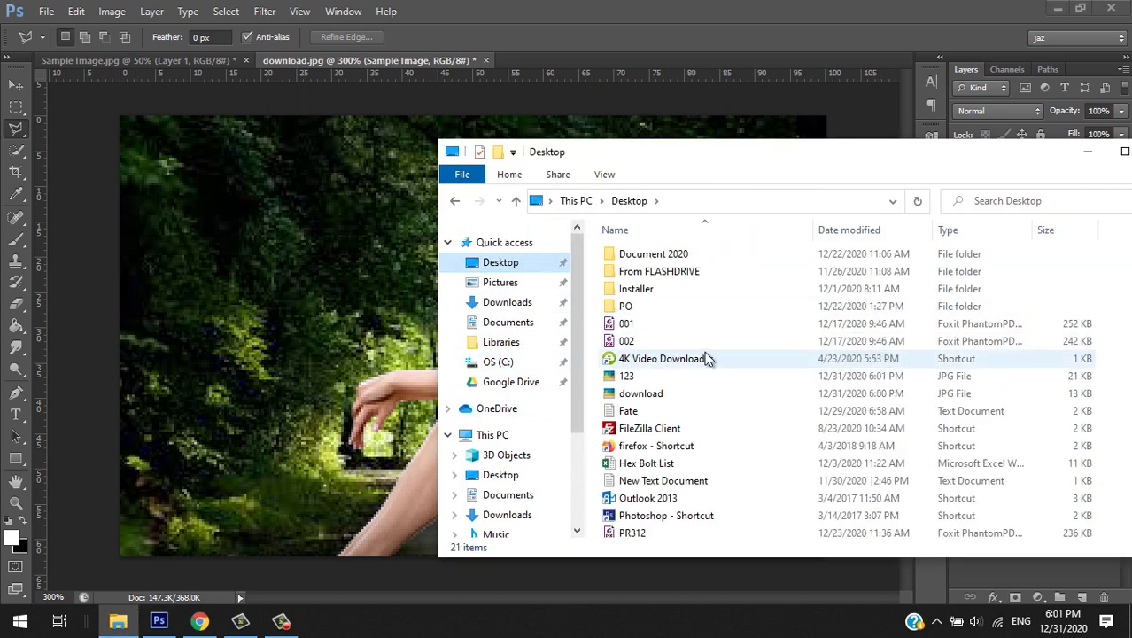
left_click_drag(626, 375, 543, 60)
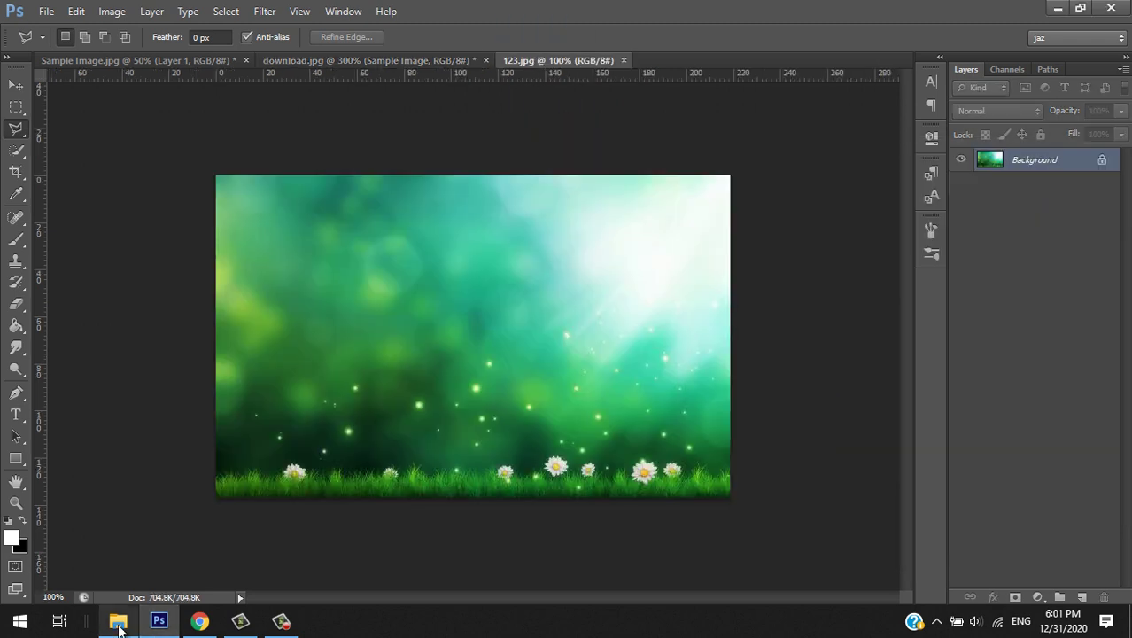
Place the cut-out Sample Image woman lower in the grass, commit it, and fit the view
left_click(117, 621)
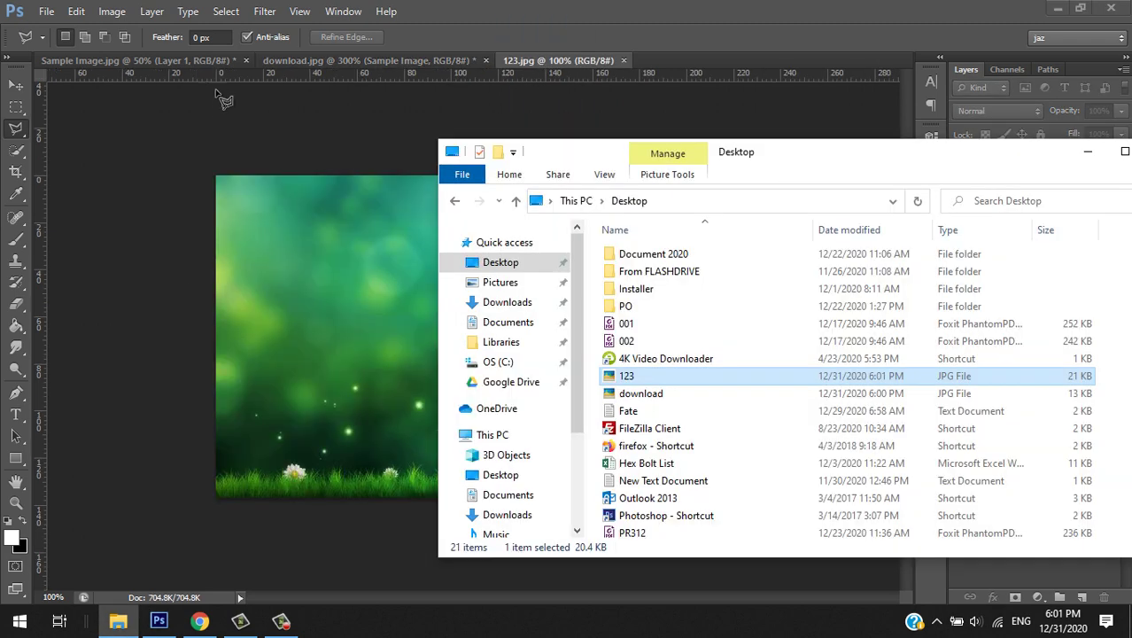
left_click(454, 201)
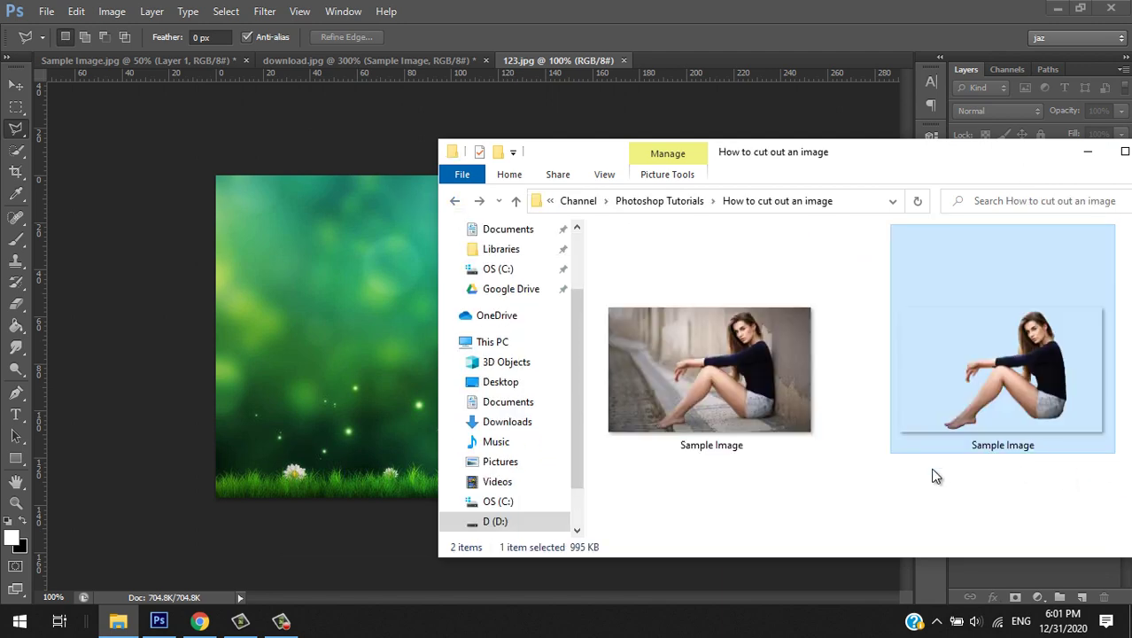
left_click(930, 473)
left_click(1015, 378)
left_click_drag(1014, 379, 484, 487)
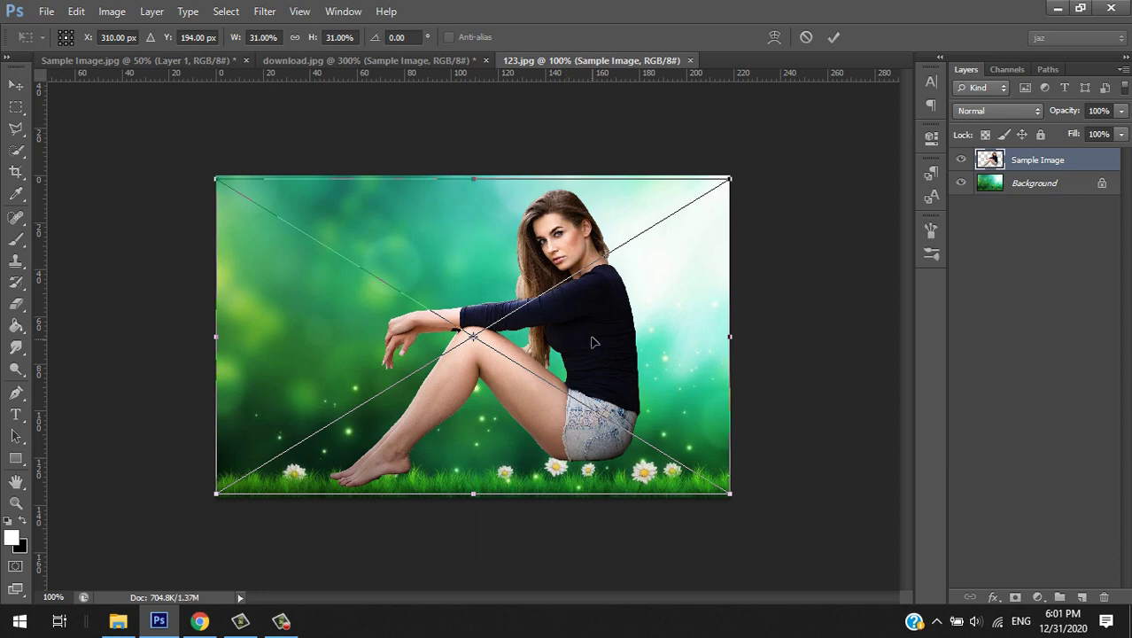
left_click_drag(573, 340, 640, 352)
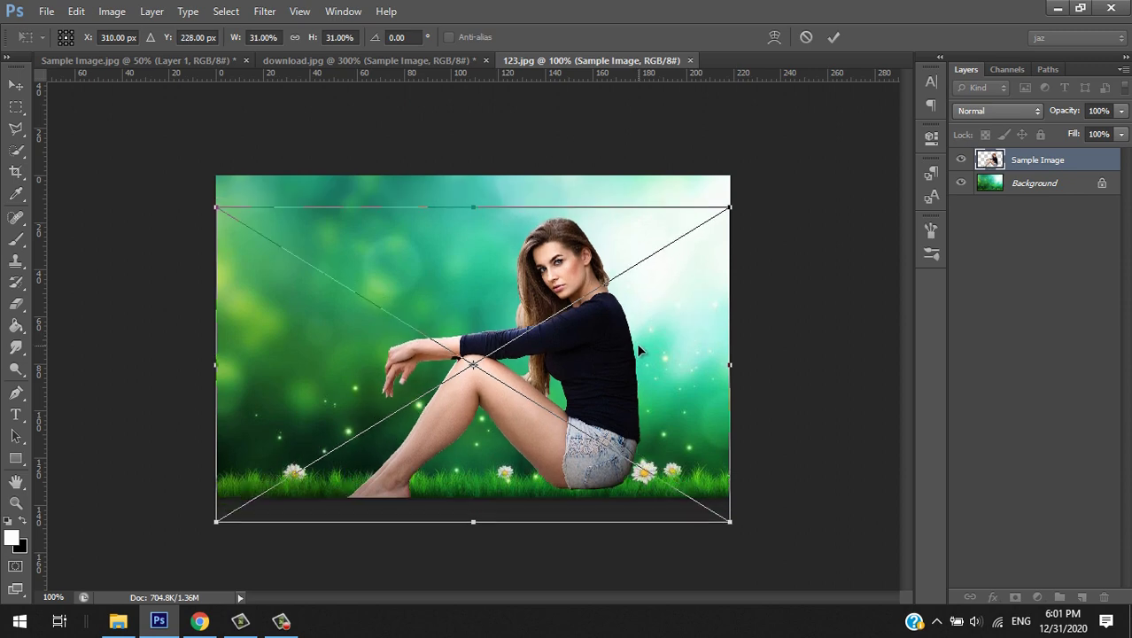
left_click(833, 36)
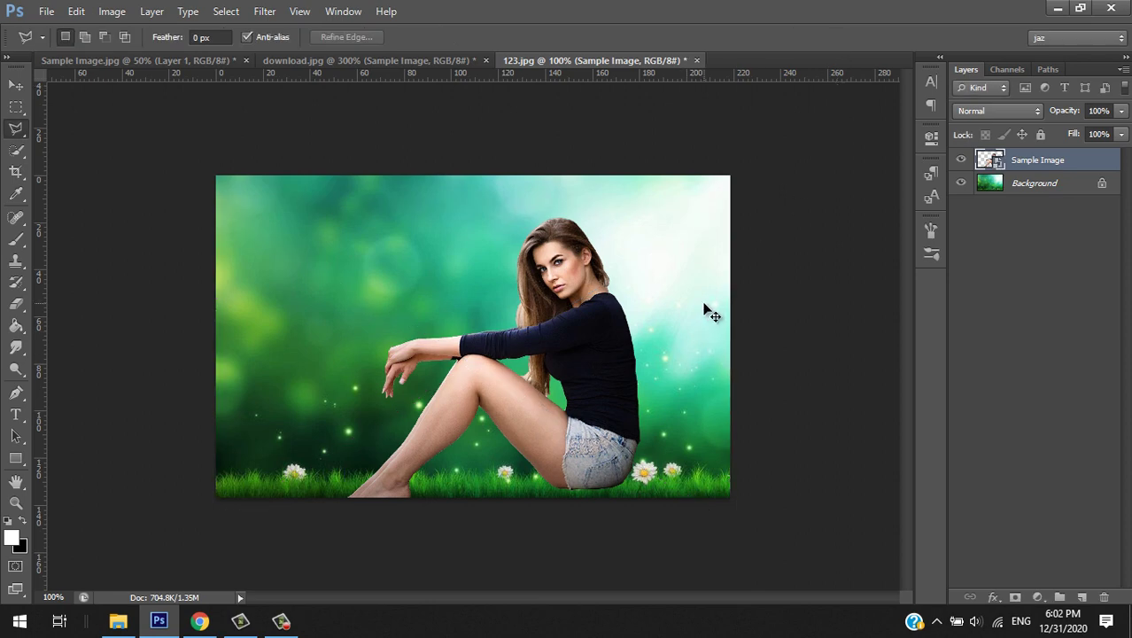
key("ctrl+0")
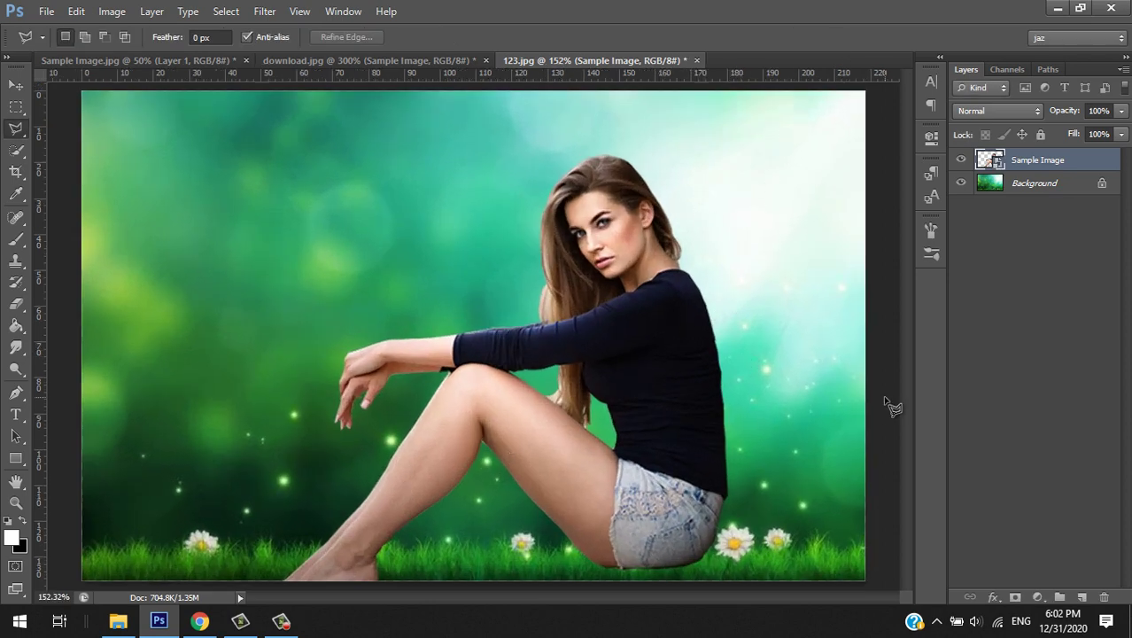